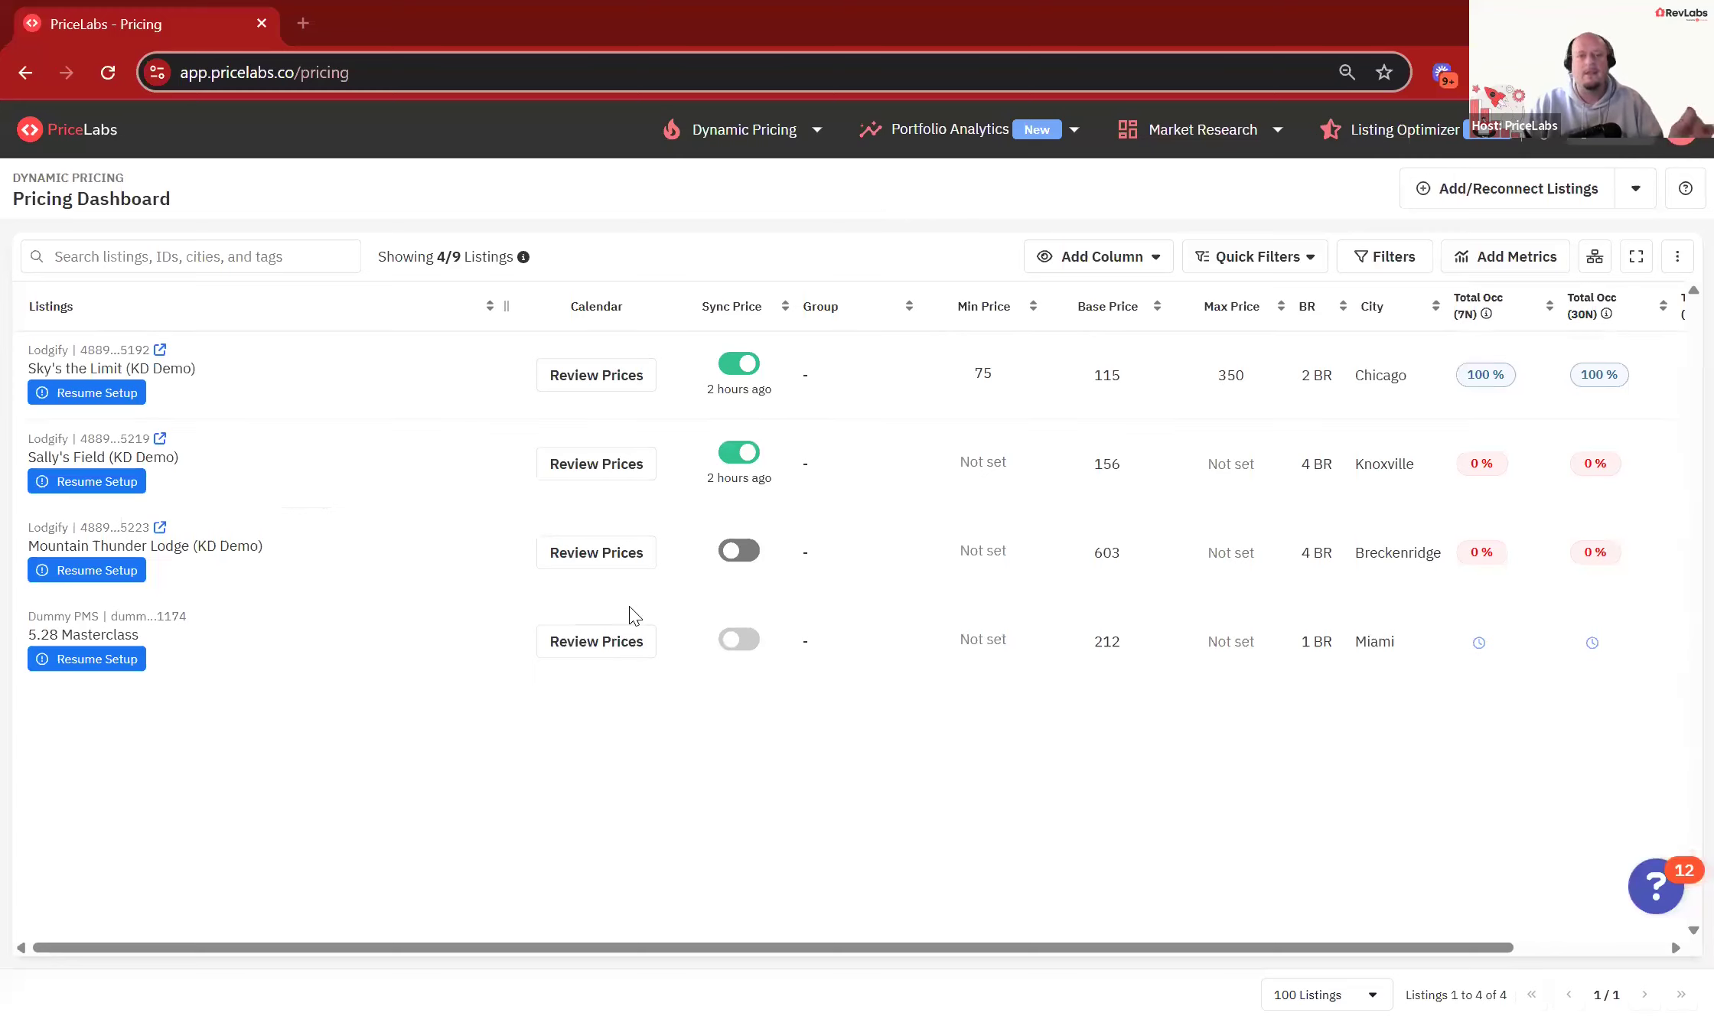
# Step: Open the price review for the 5.28 Masterclass listing and bring up its base price helper
pyautogui.click(581, 660)
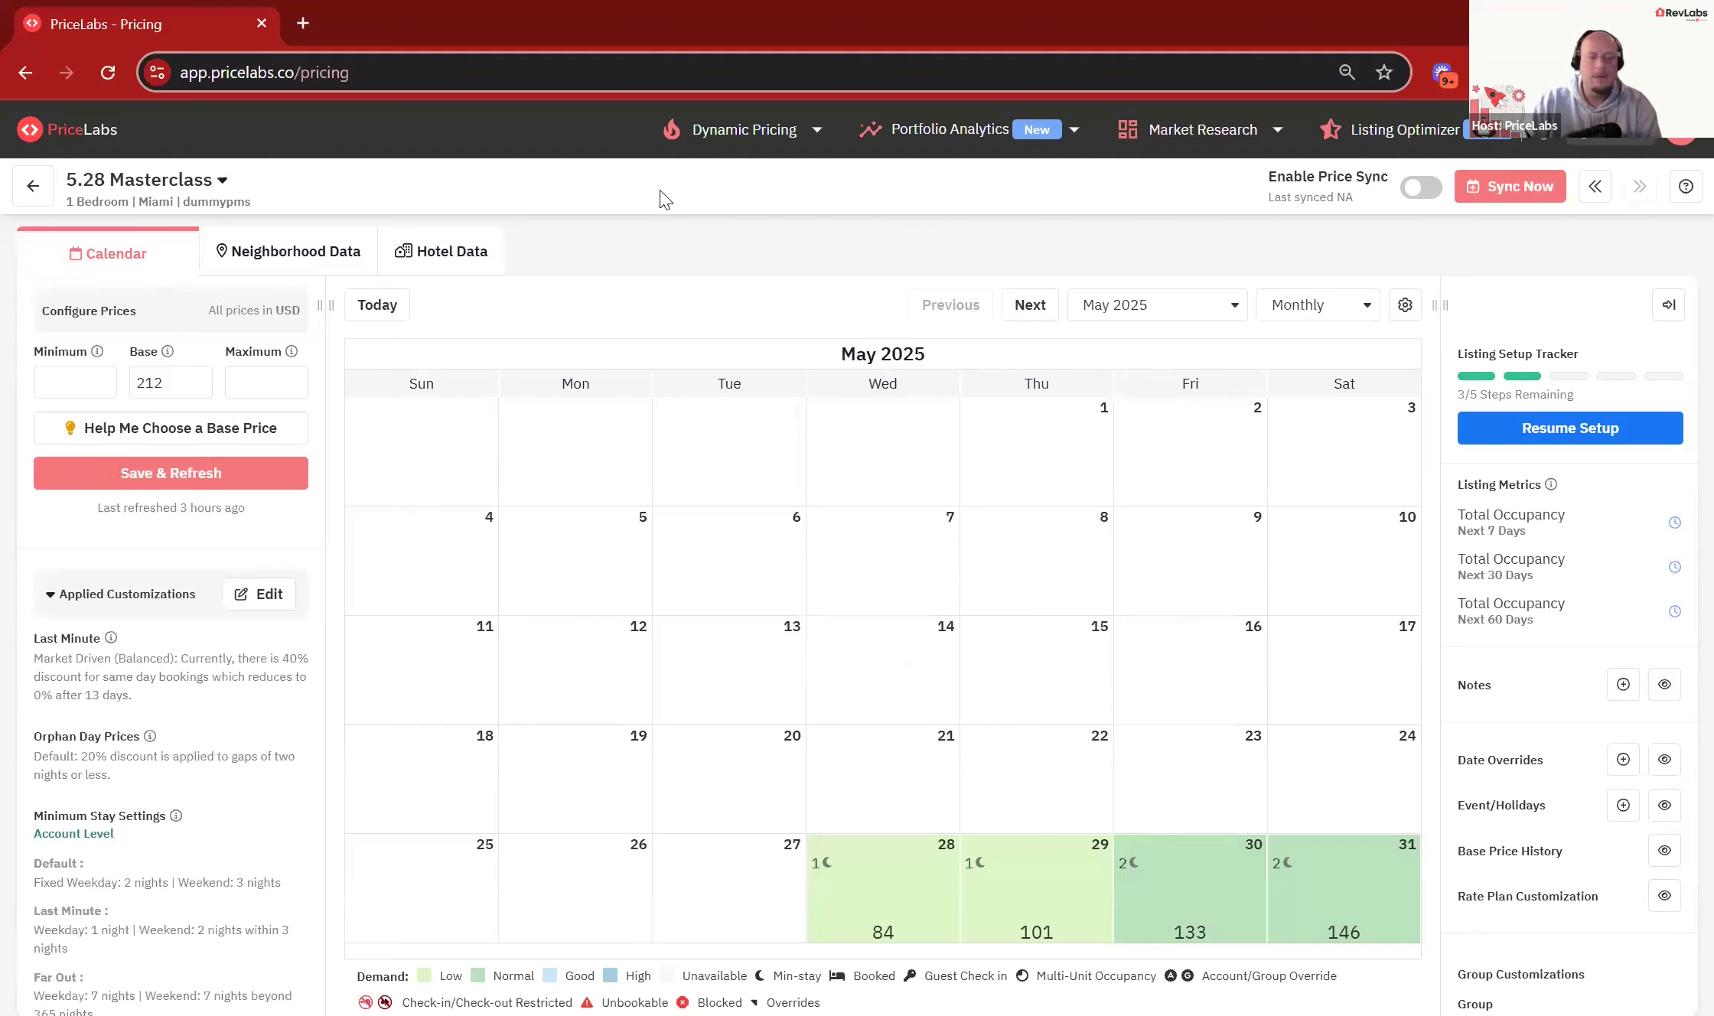
pyautogui.click(174, 390)
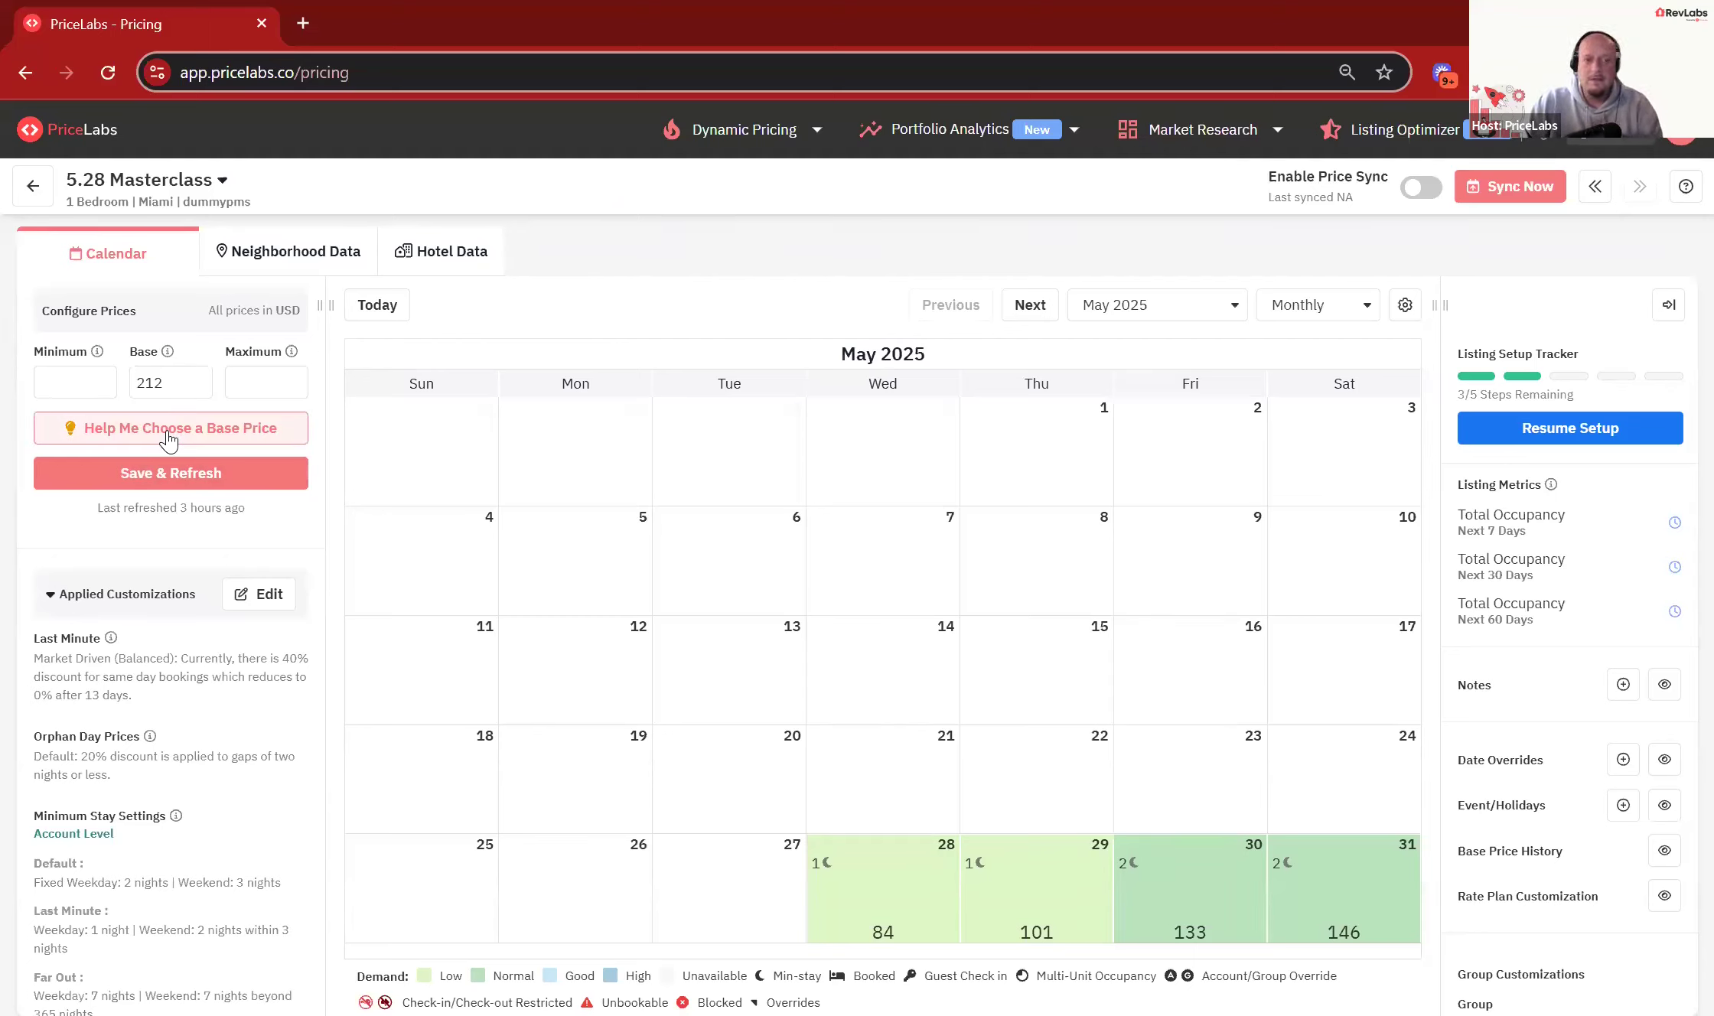
pyautogui.click(168, 438)
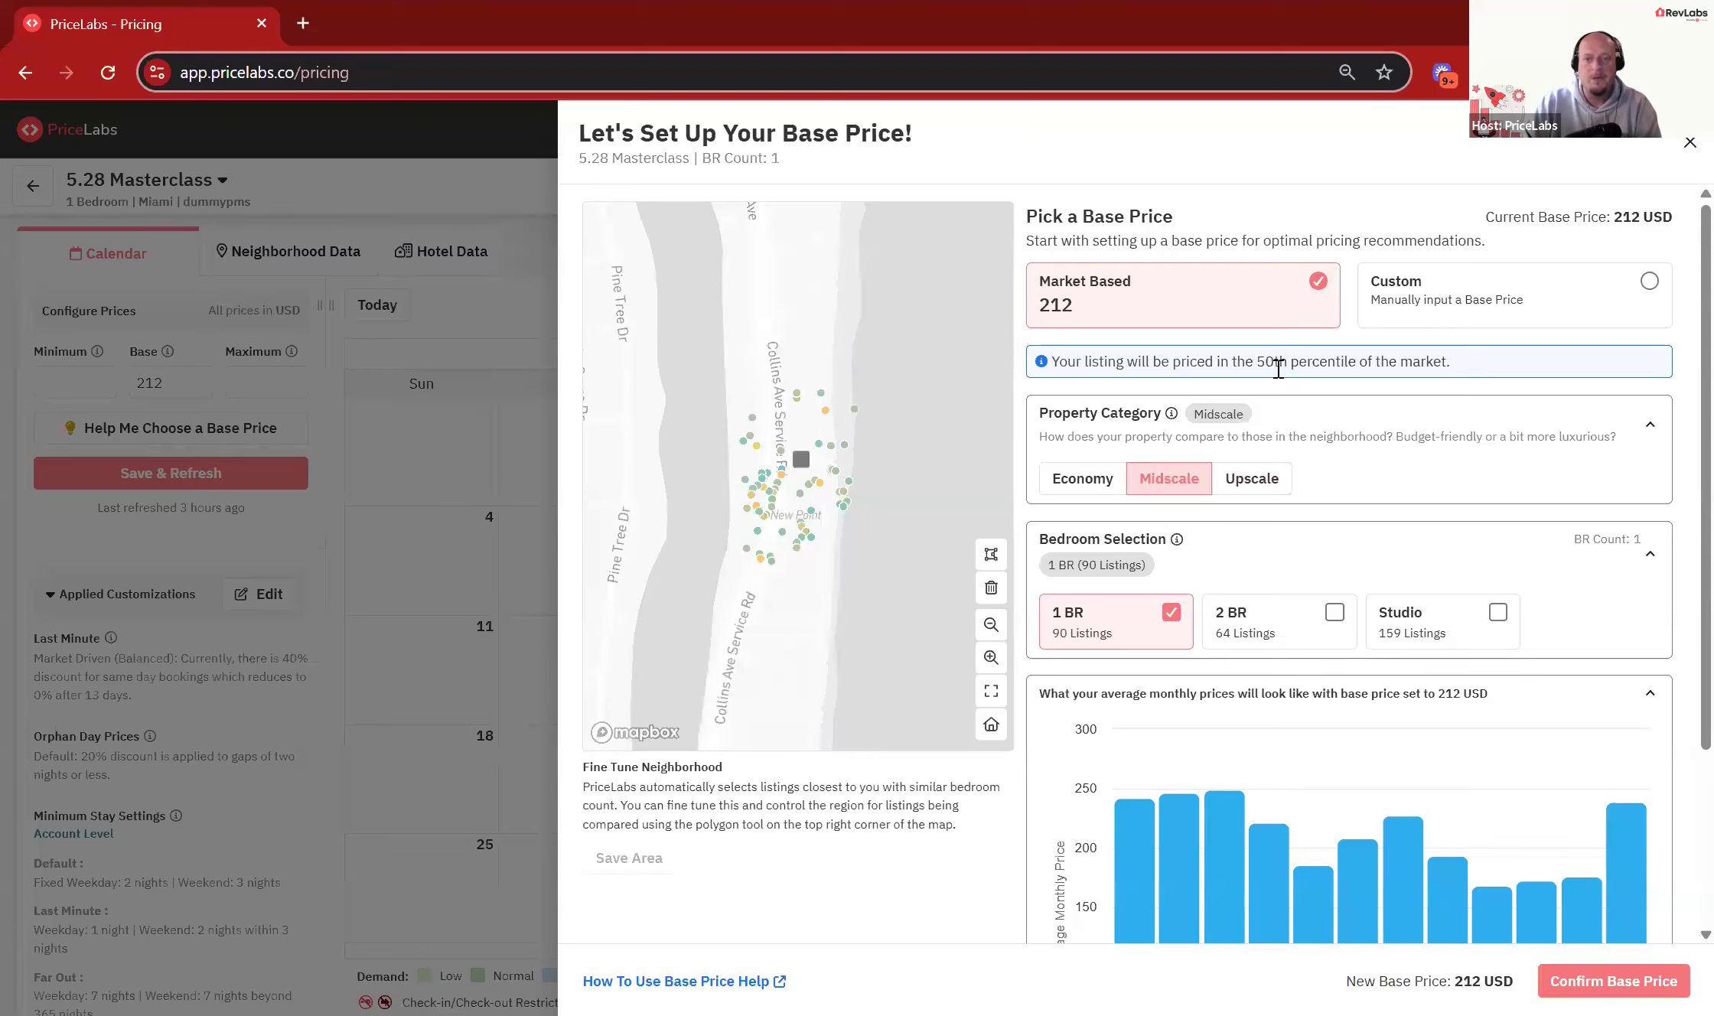
# Step: Compare the market-based base price for the Economy and Upscale property categories, returning to Midscale
pyautogui.click(1082, 484)
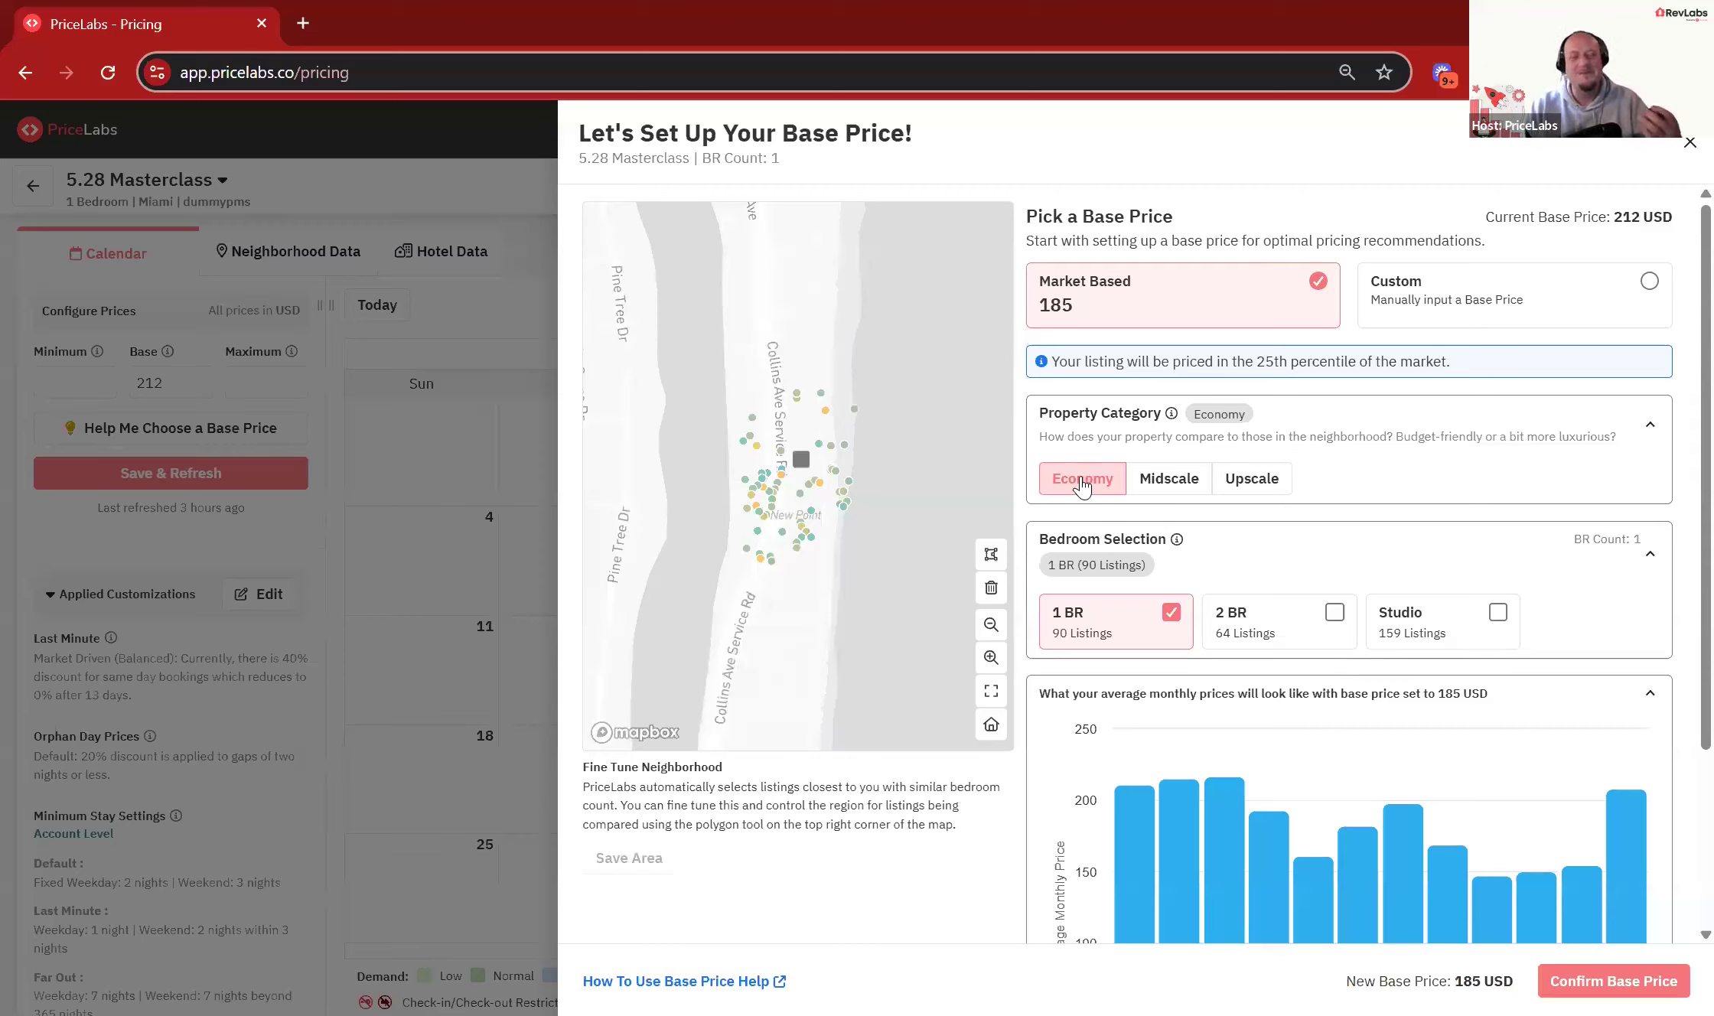
pyautogui.click(1167, 482)
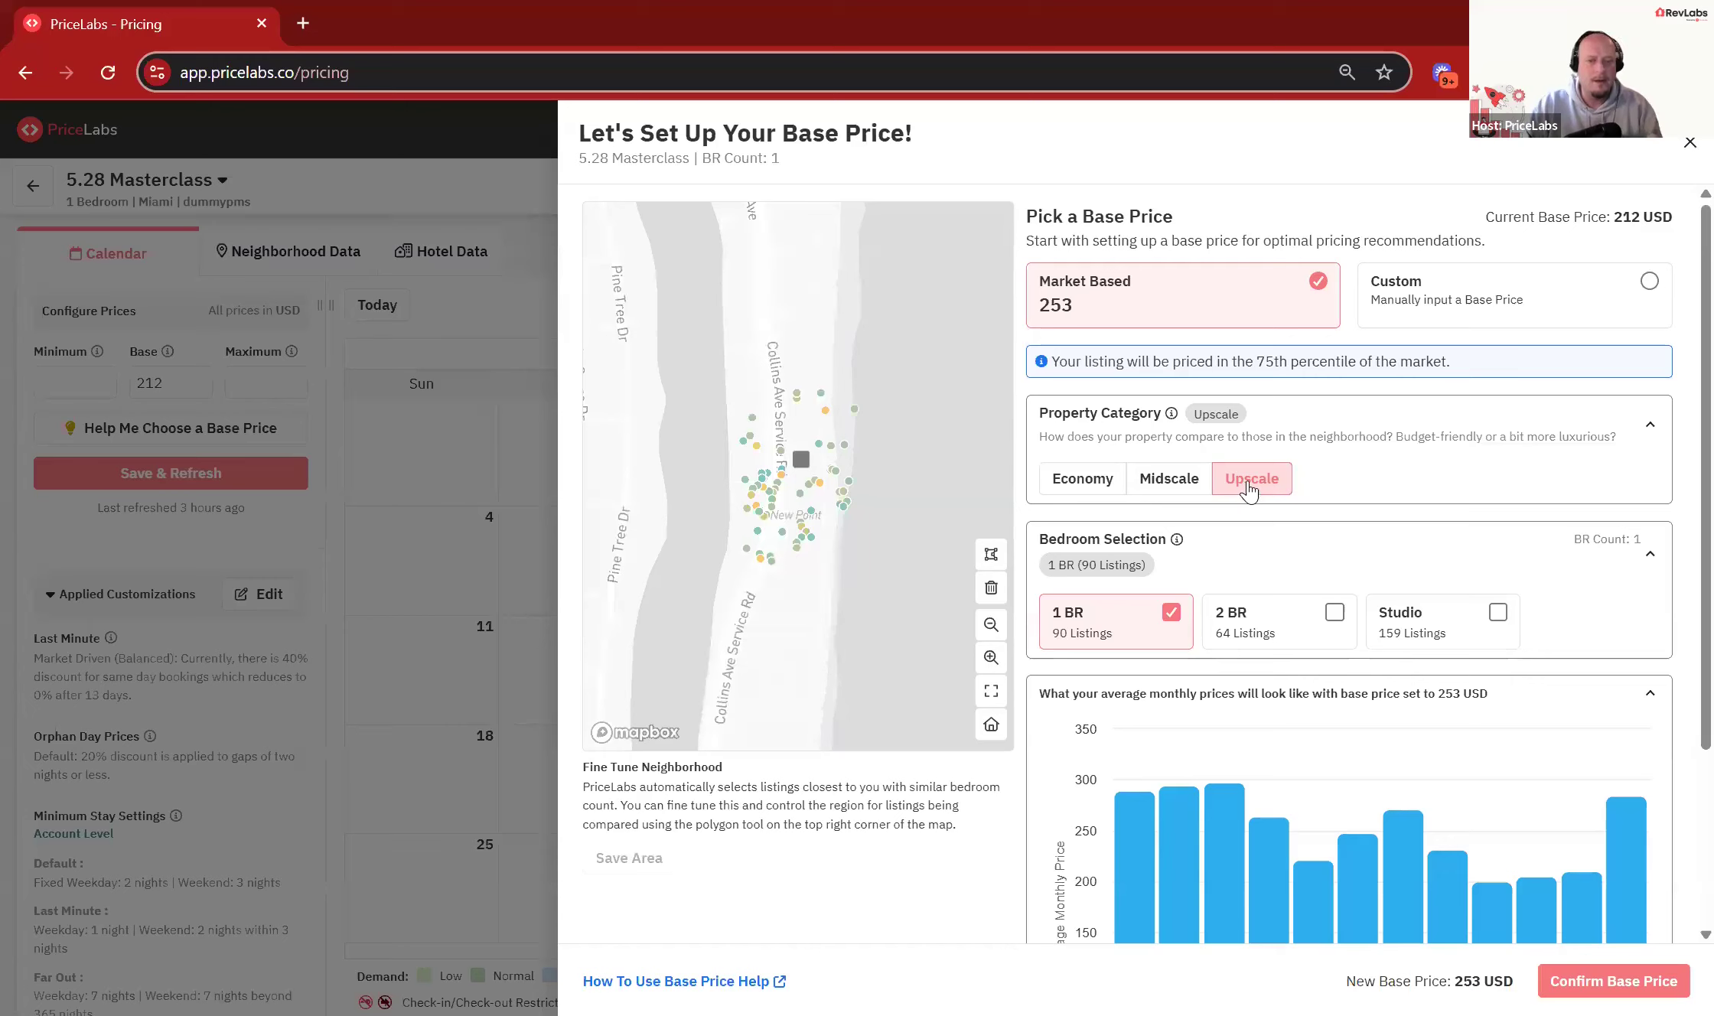
pyautogui.click(1167, 485)
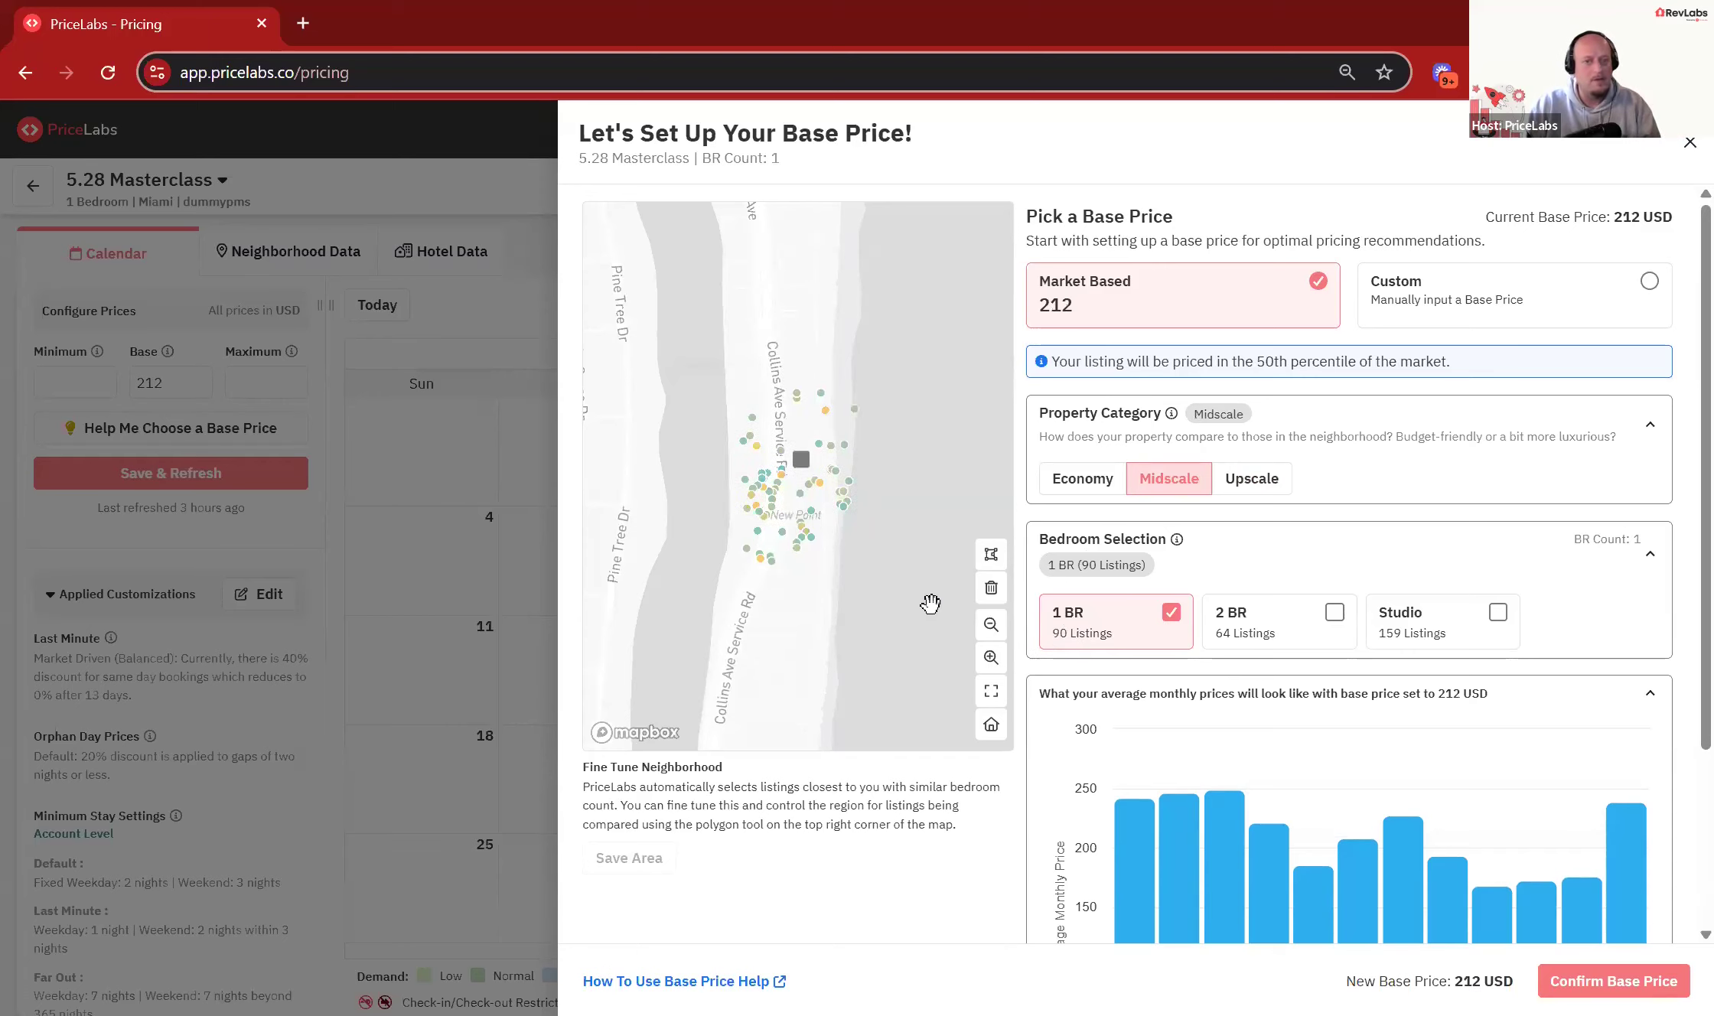
# Step: Try adding Studio and 2 BR listings to the bedroom selection, and restore the comparison to 1 BR only
pyautogui.click(1496, 616)
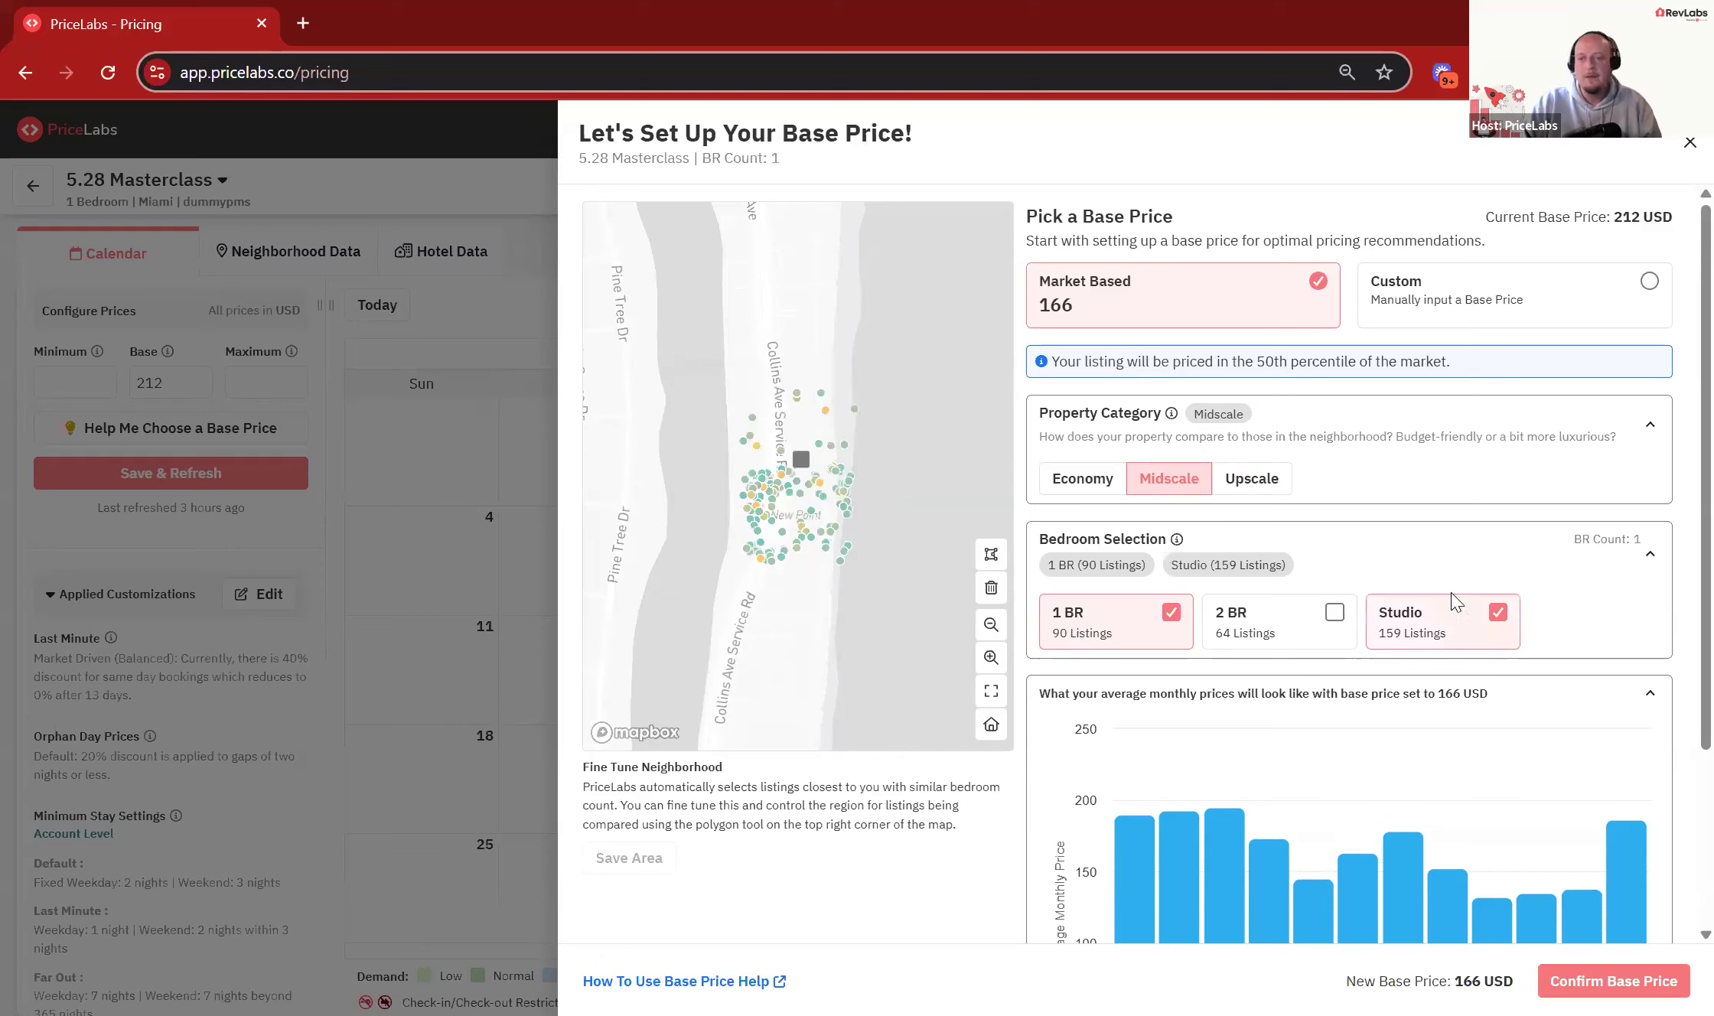
pyautogui.click(1270, 641)
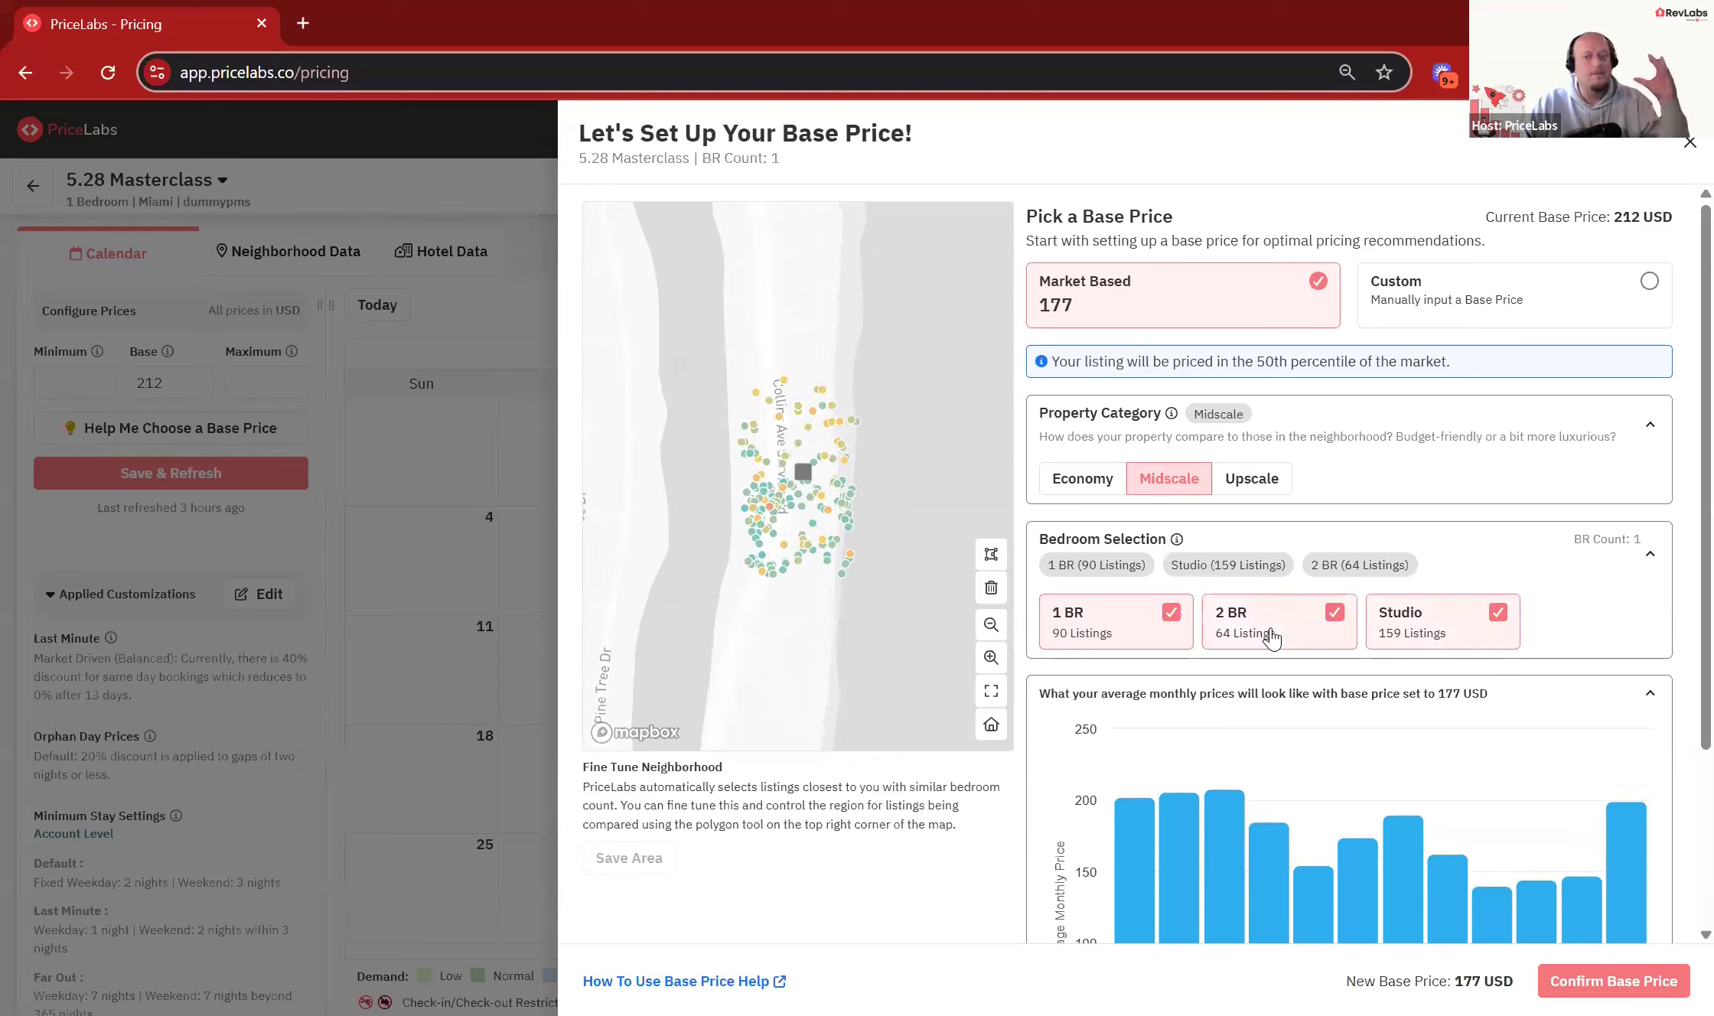
pyautogui.click(1270, 639)
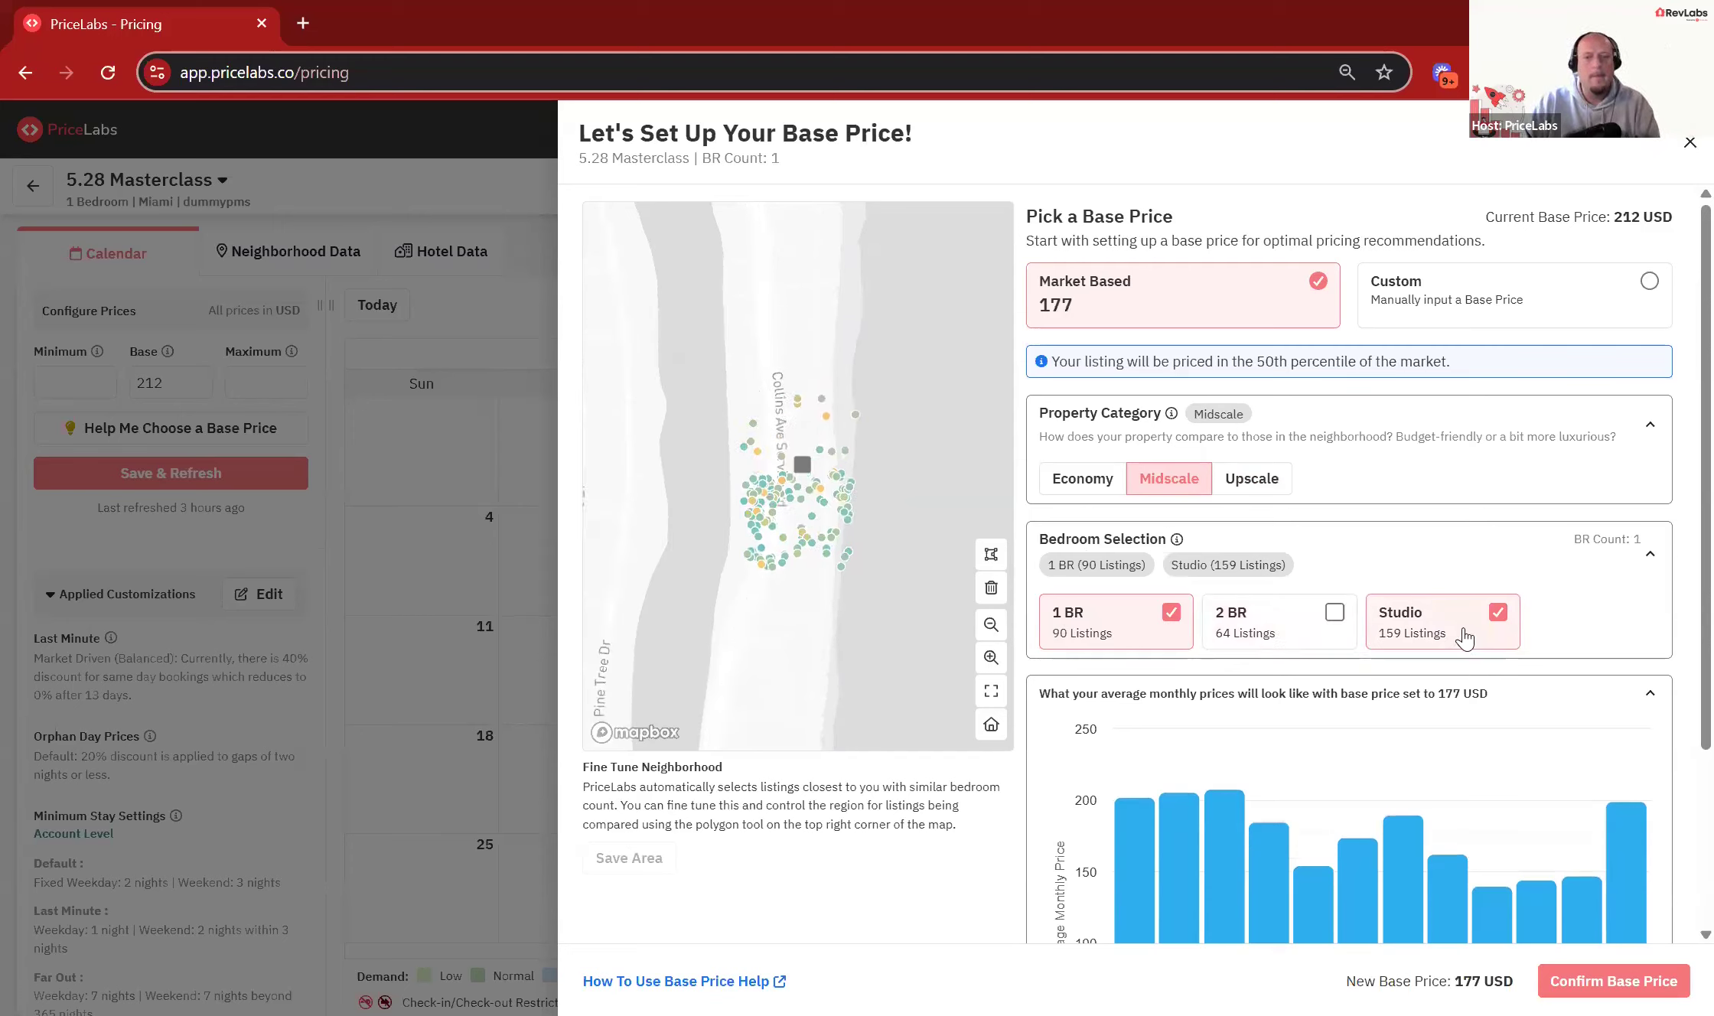
pyautogui.click(1499, 626)
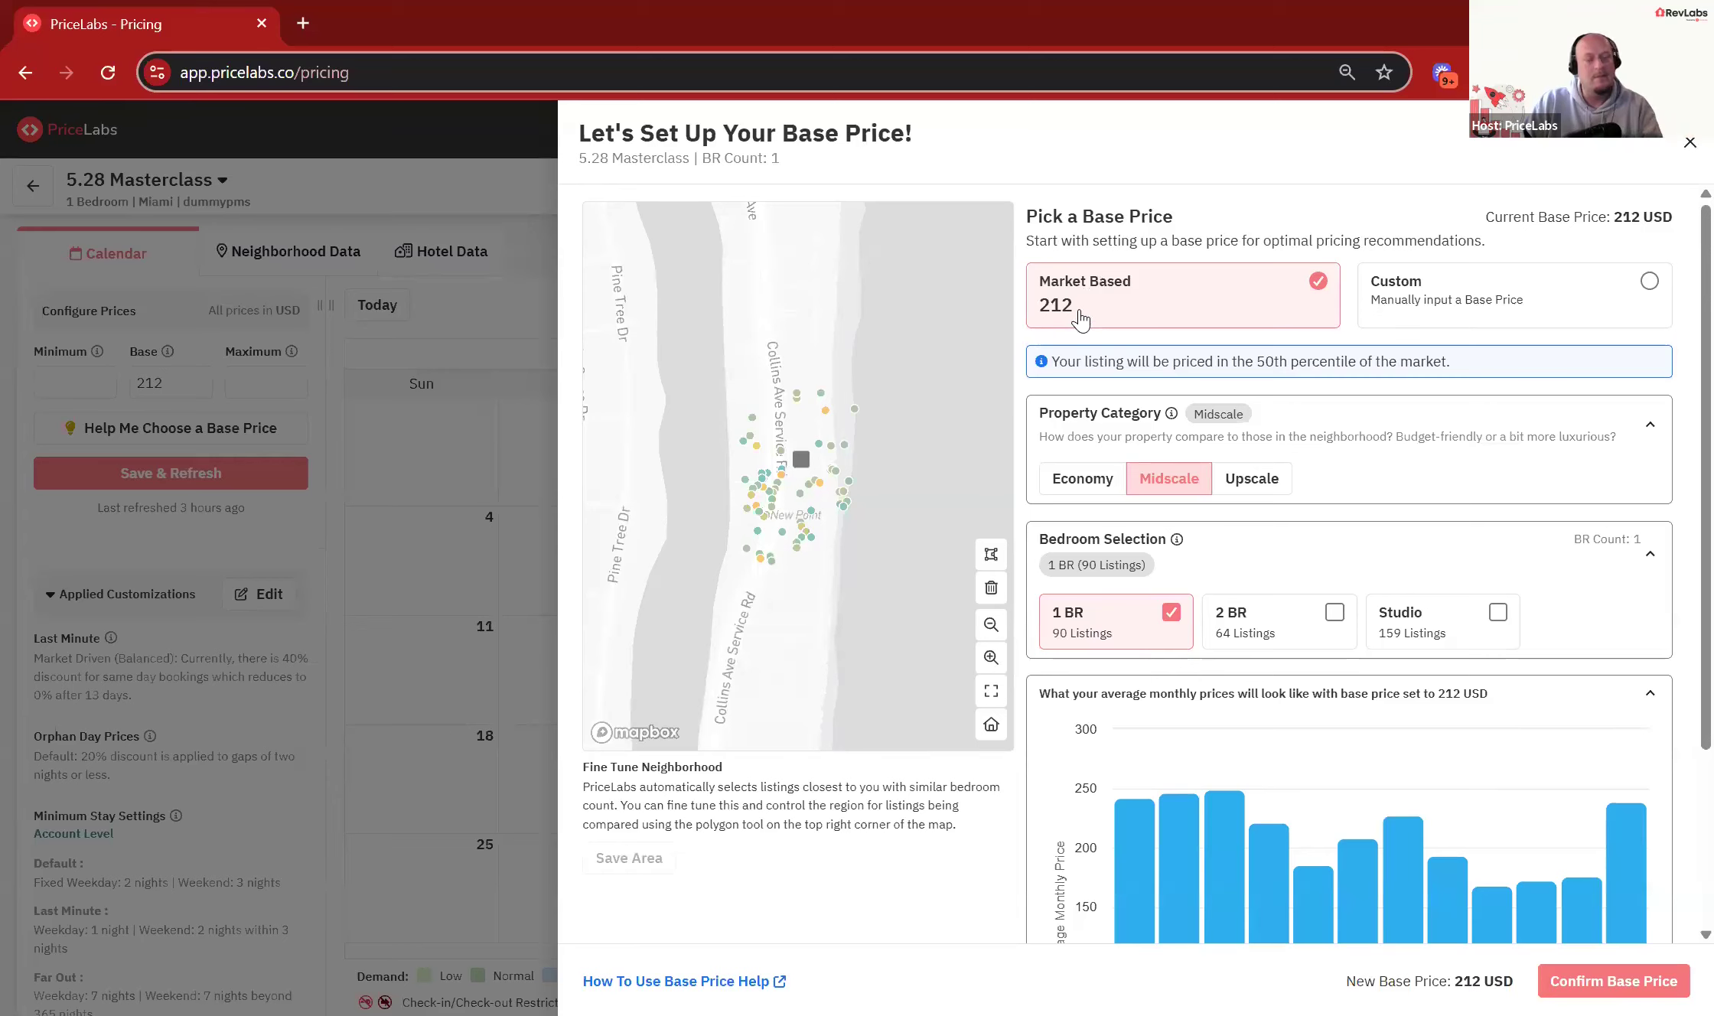
# Step: Confirm the market-based base price of 212 USD, leave the base price helper, and save and refresh the listing's prices
pyautogui.click(1608, 985)
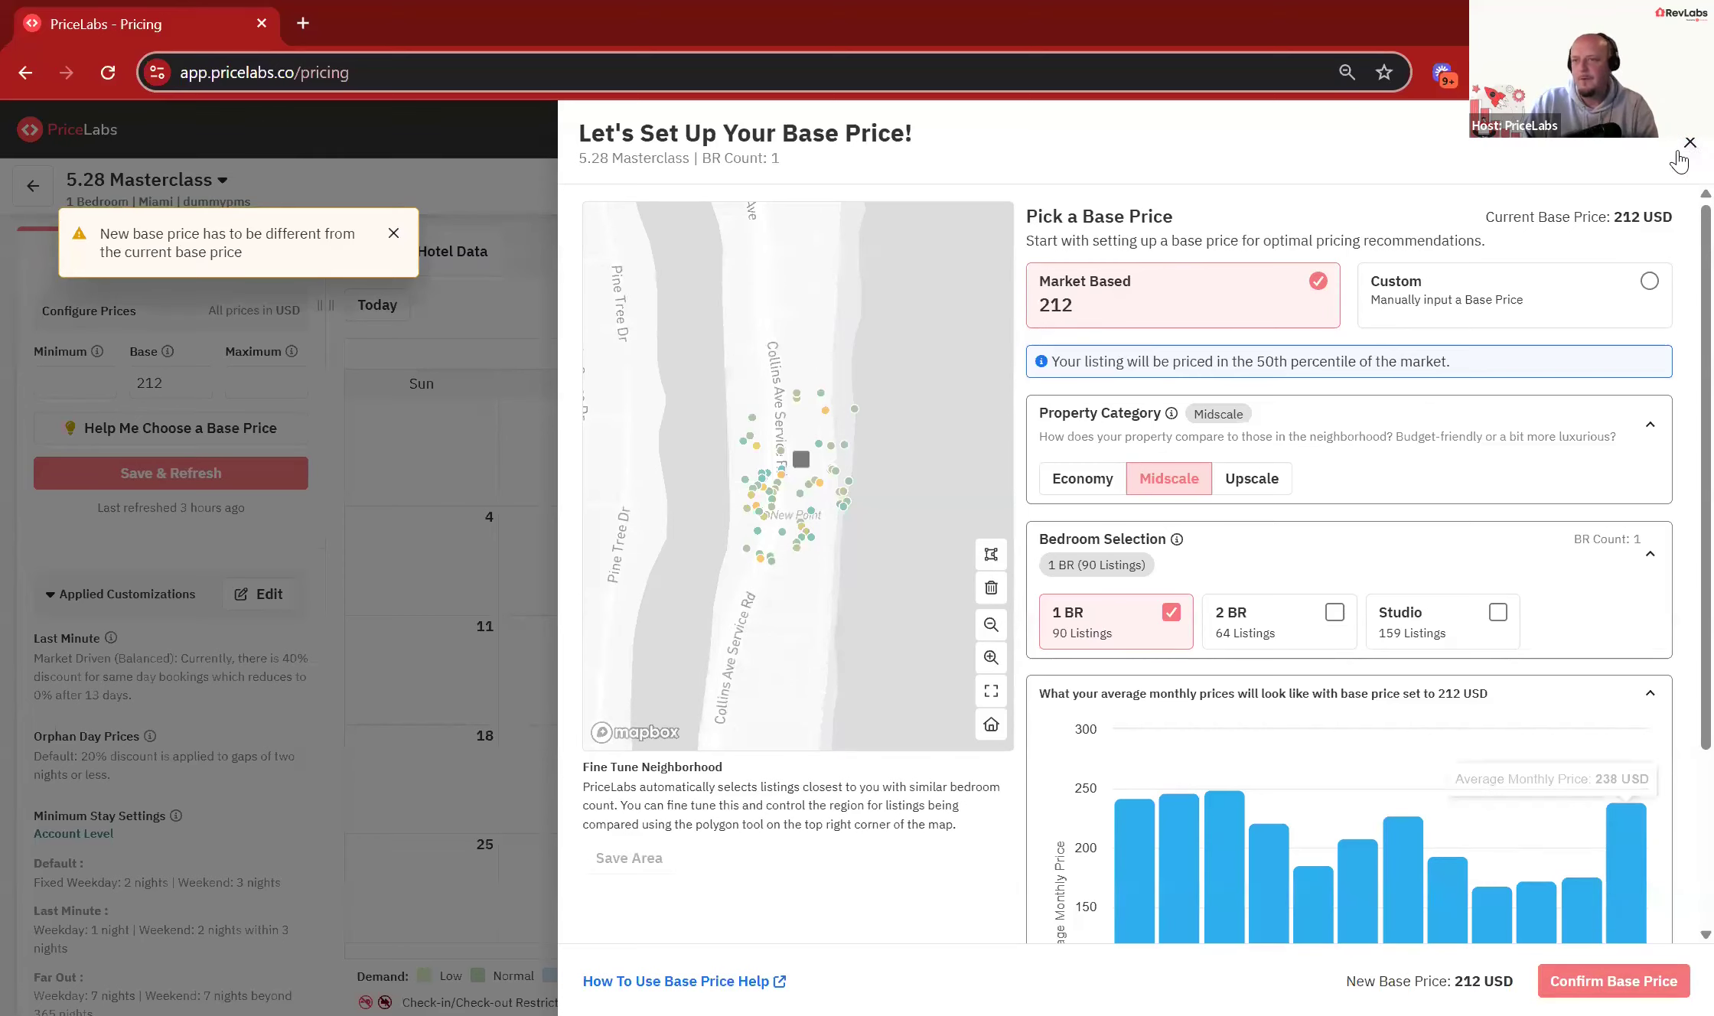
pyautogui.click(185, 478)
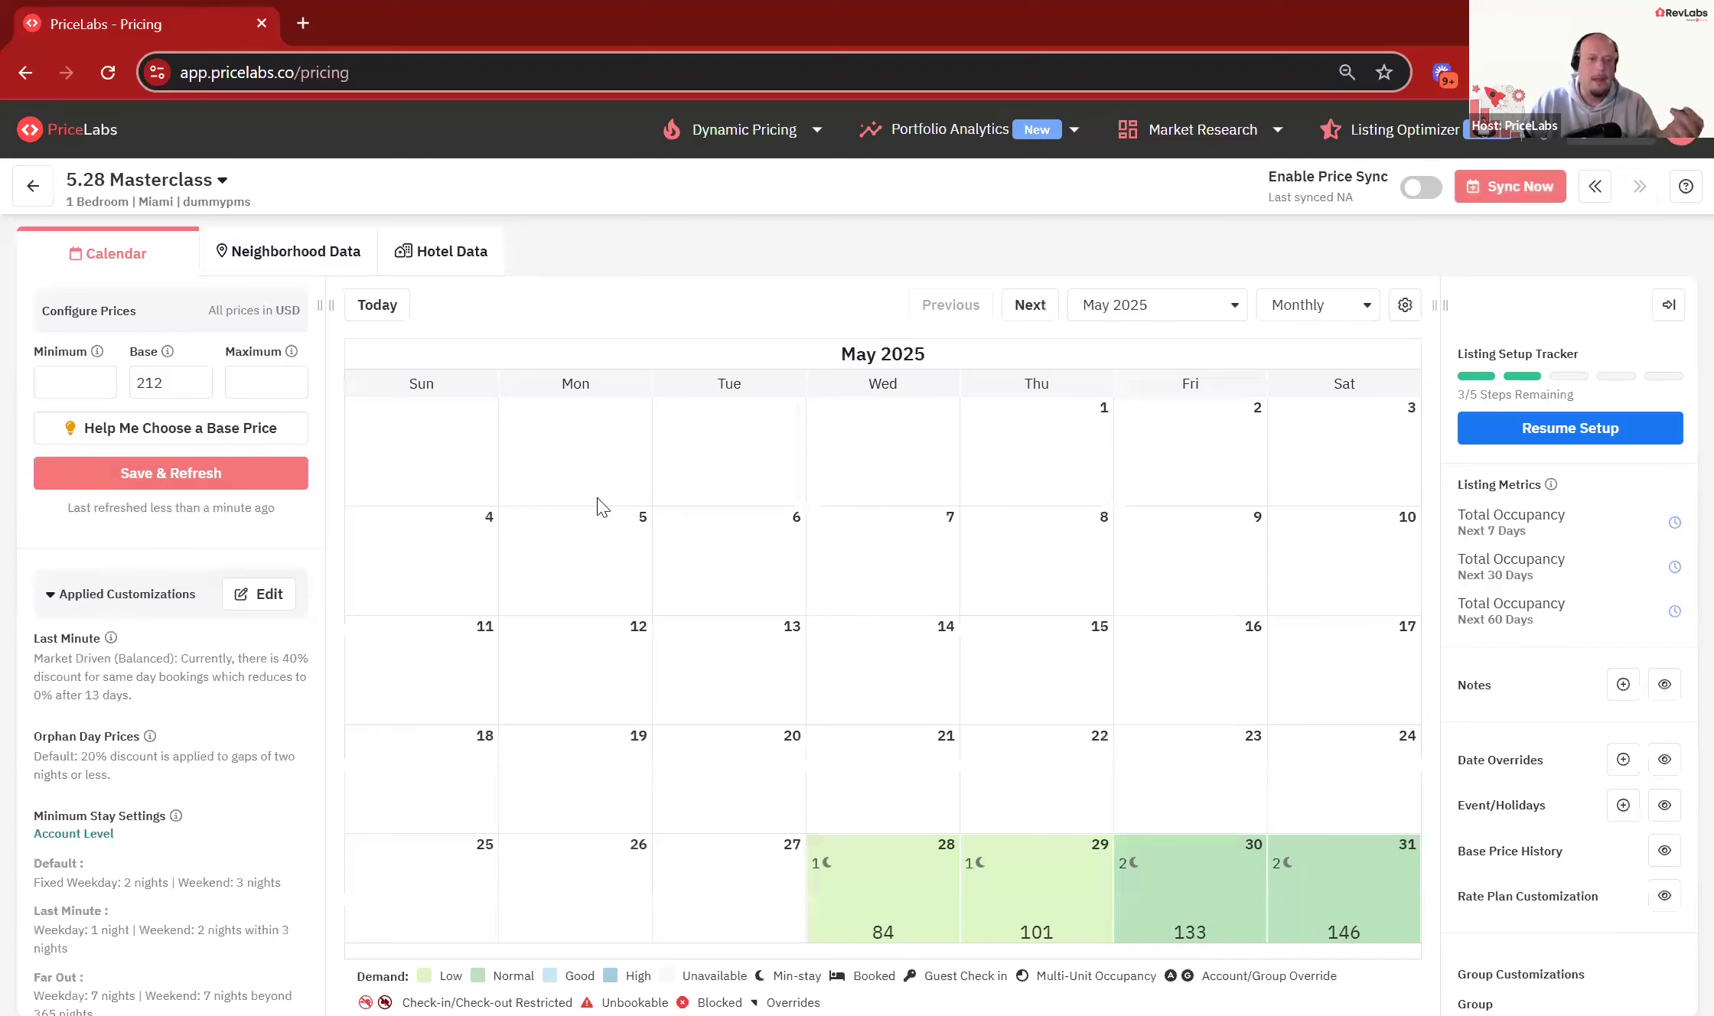
pyautogui.click(74, 379)
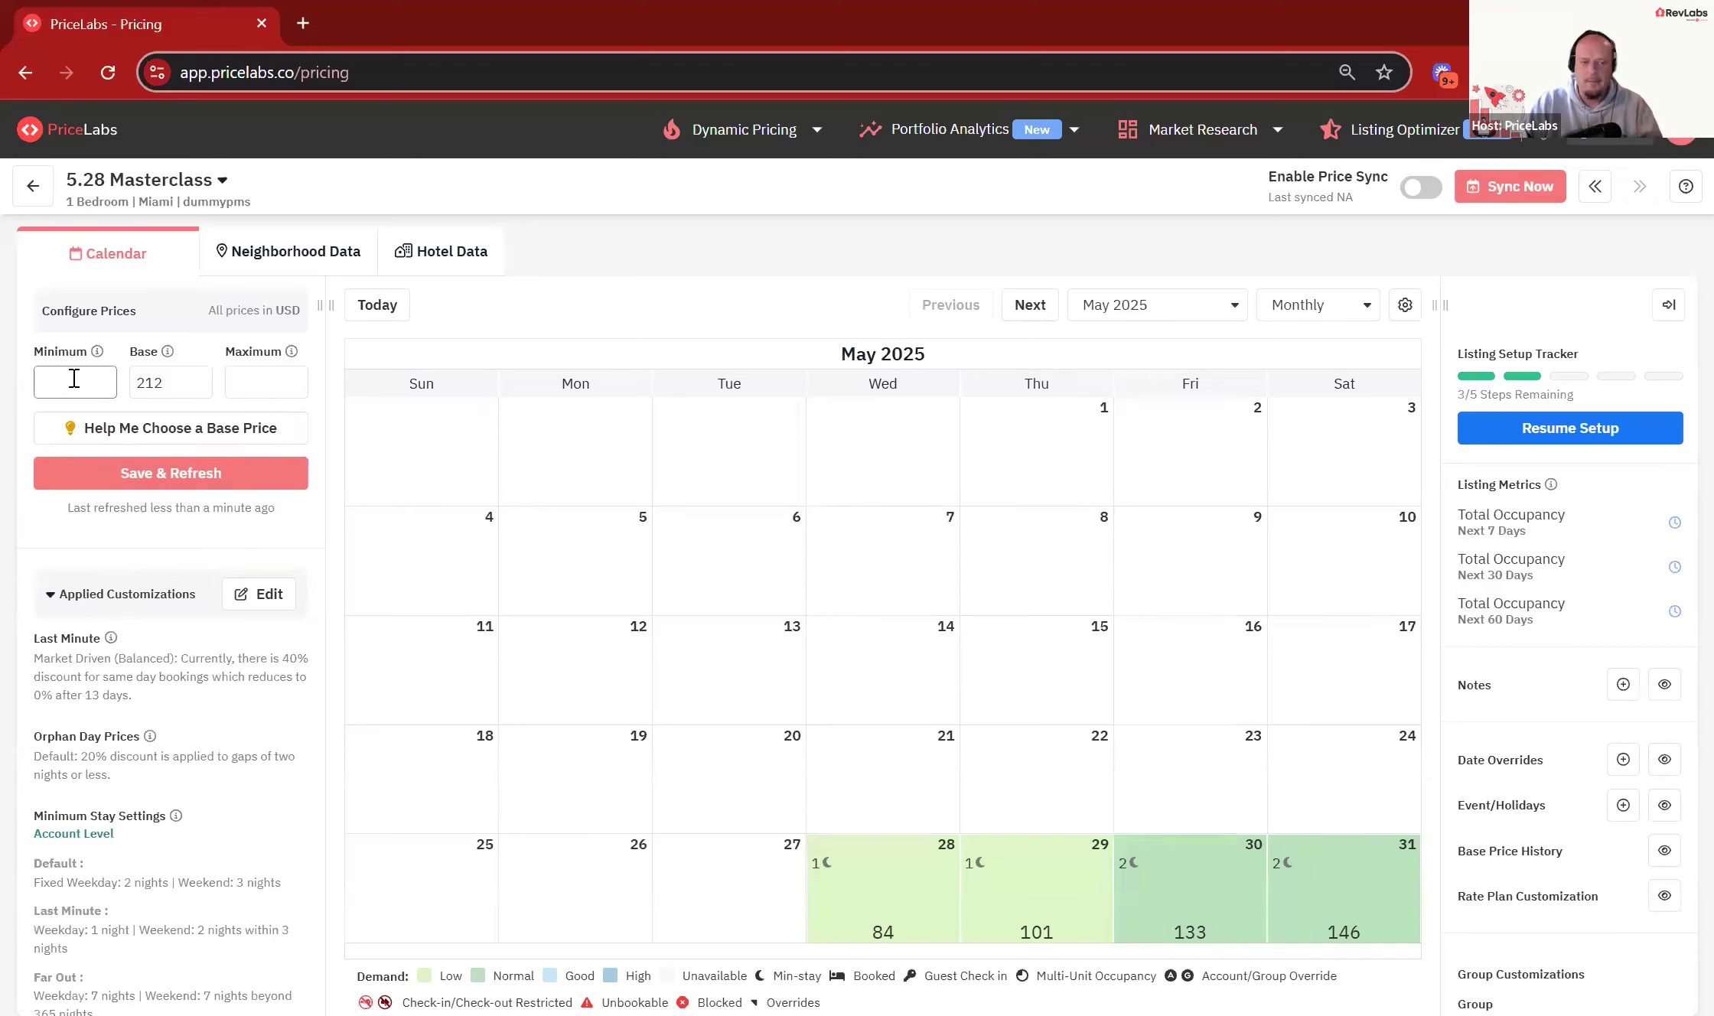
pyautogui.click(179, 387)
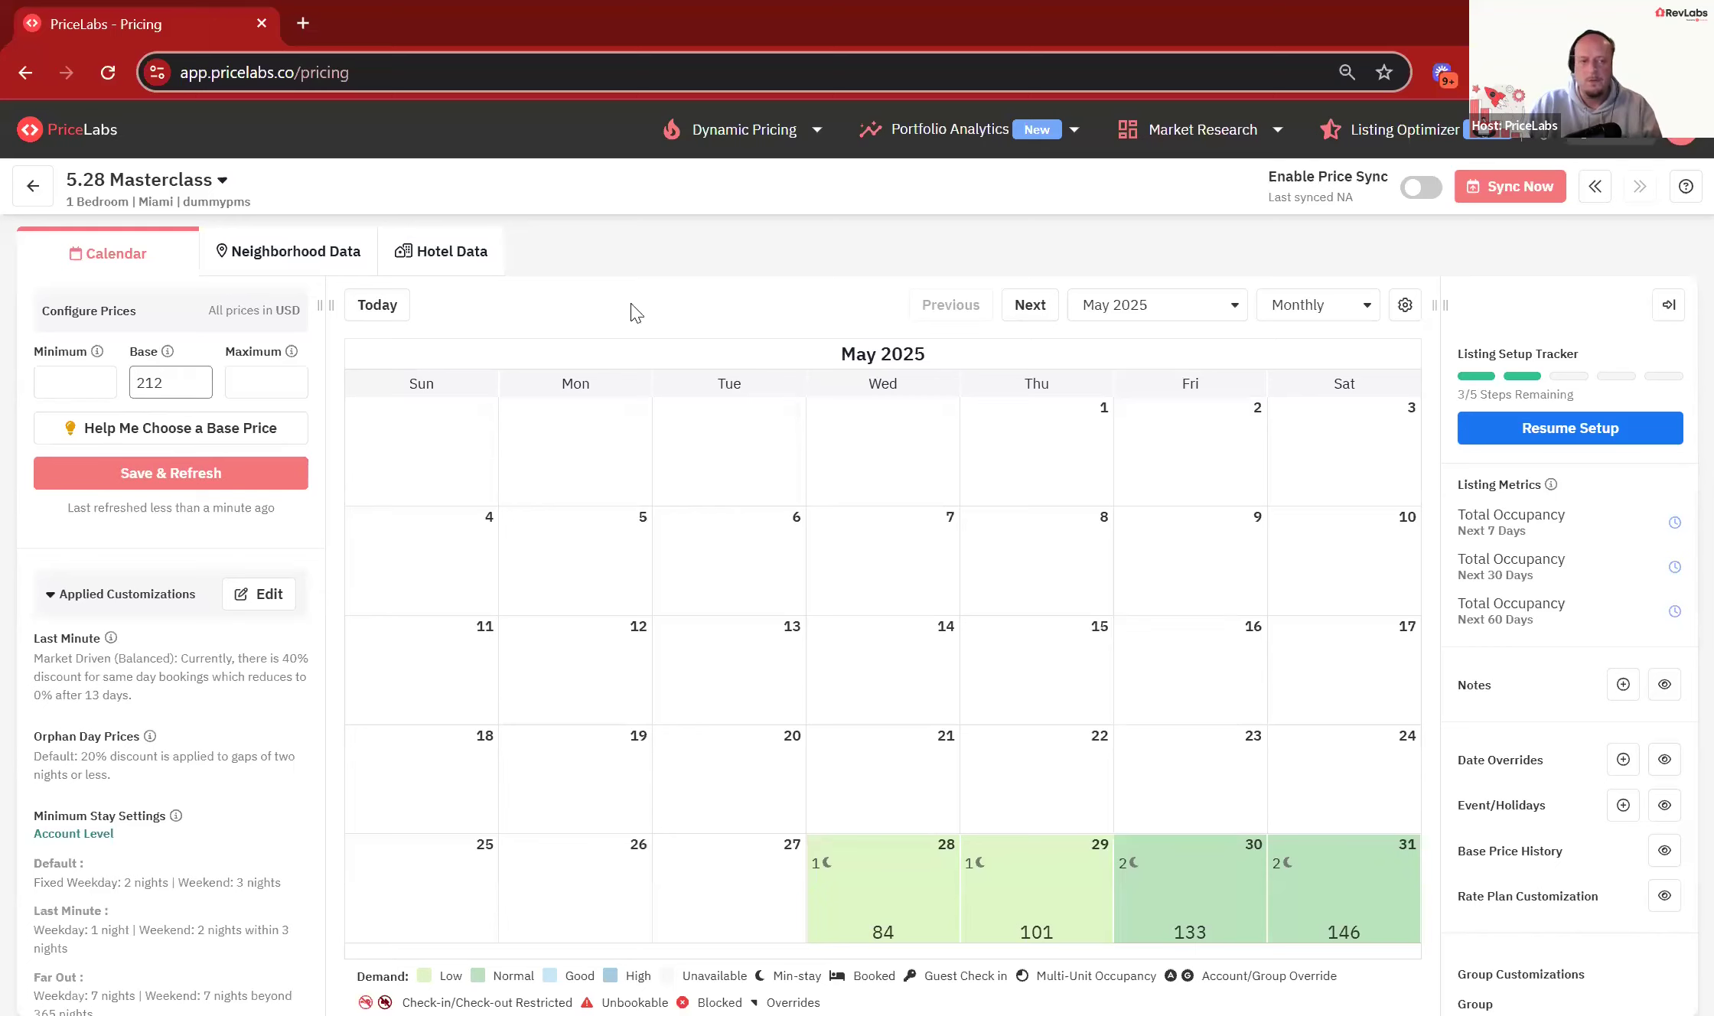
# Step: Review the listing's daily prices in the calendar for June, July and August 2025
pyautogui.click(1031, 307)
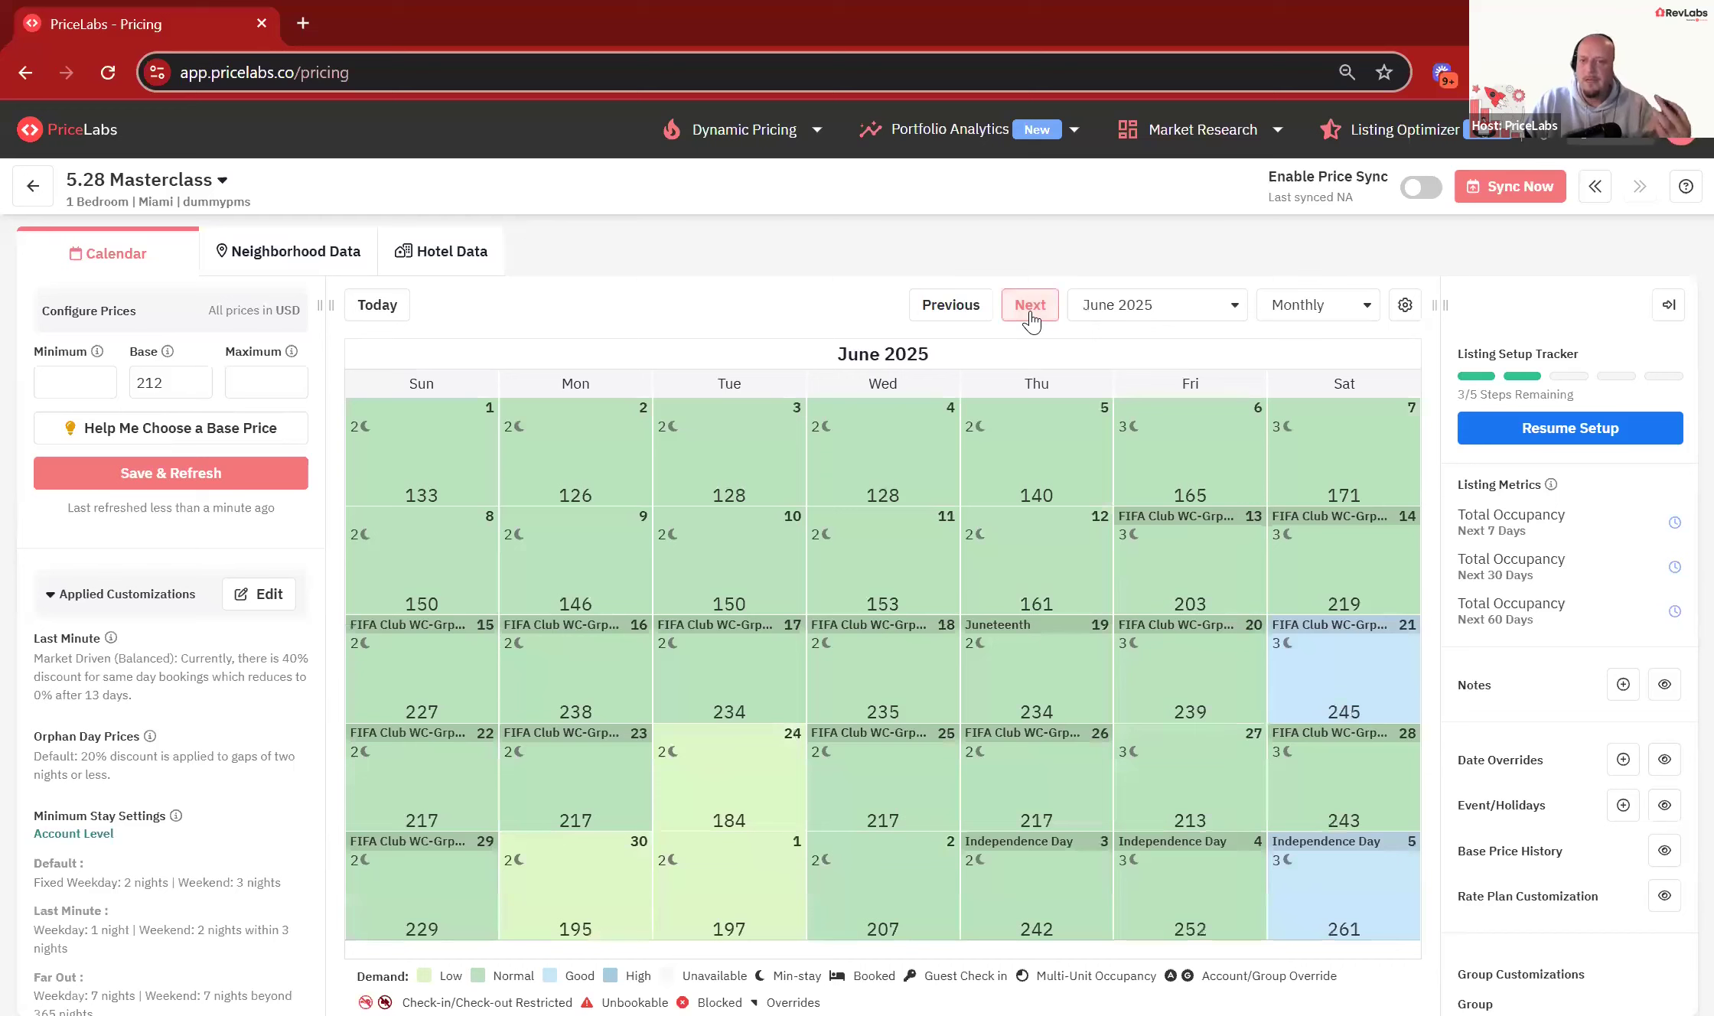
pyautogui.click(1031, 307)
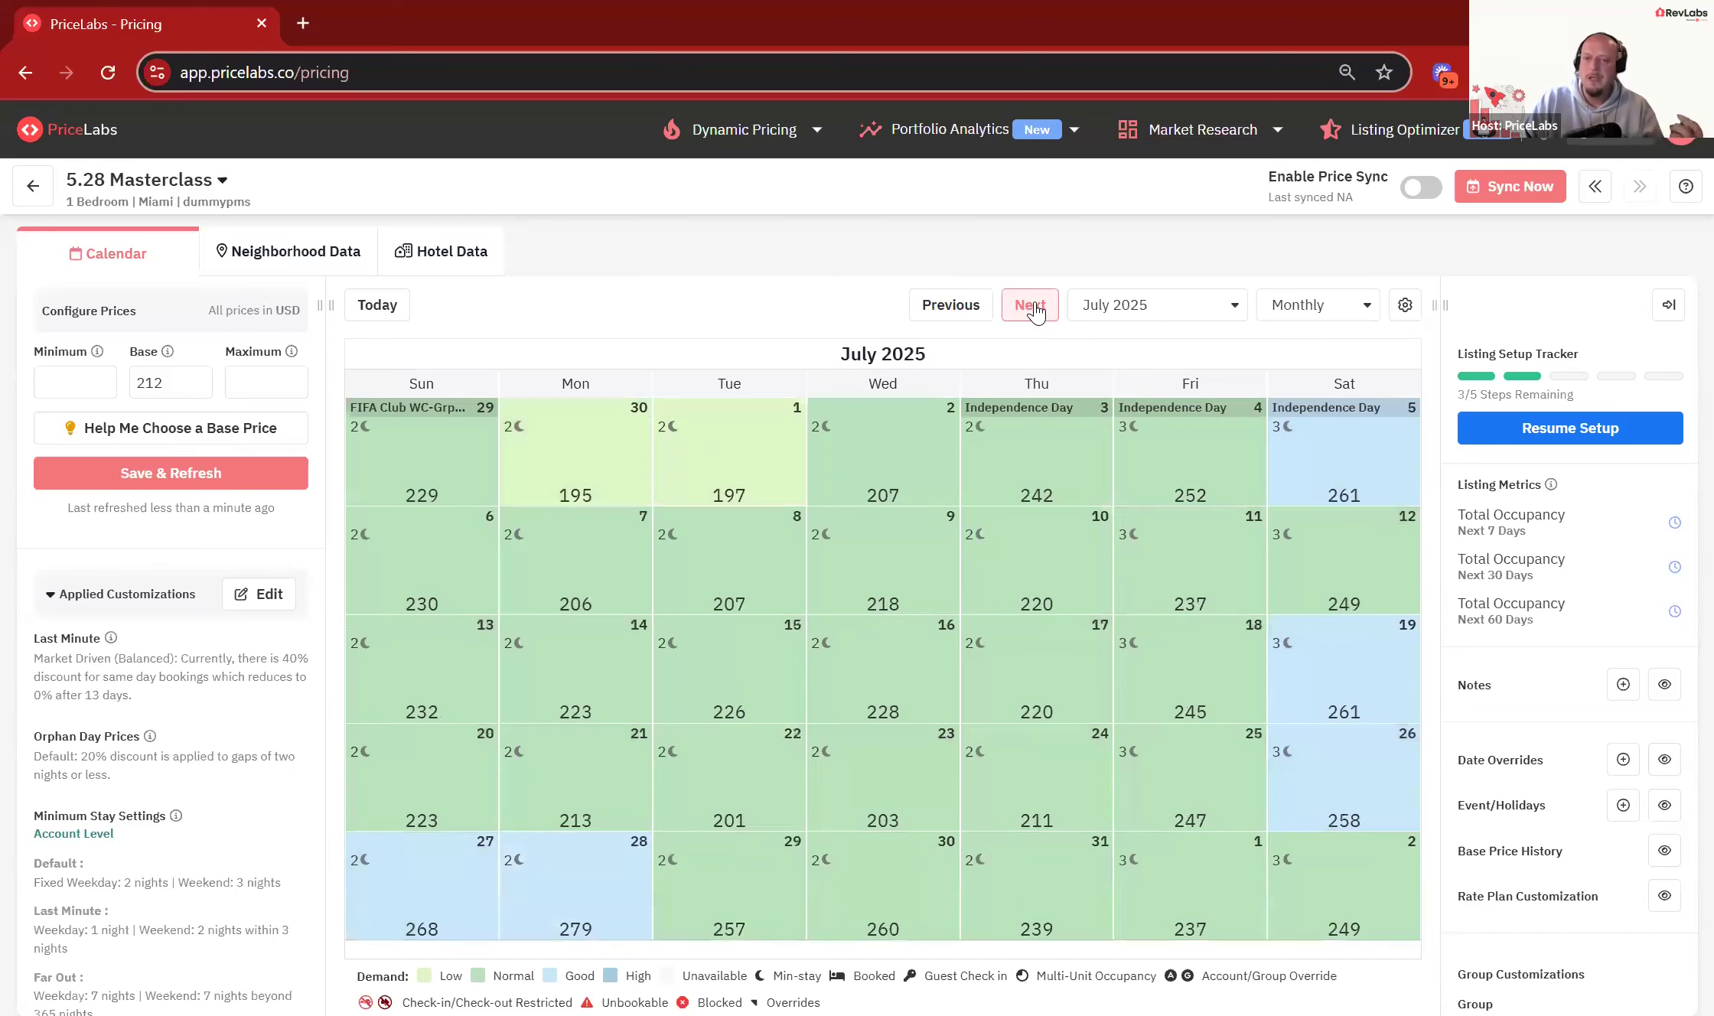
pyautogui.moveTo(1347, 496)
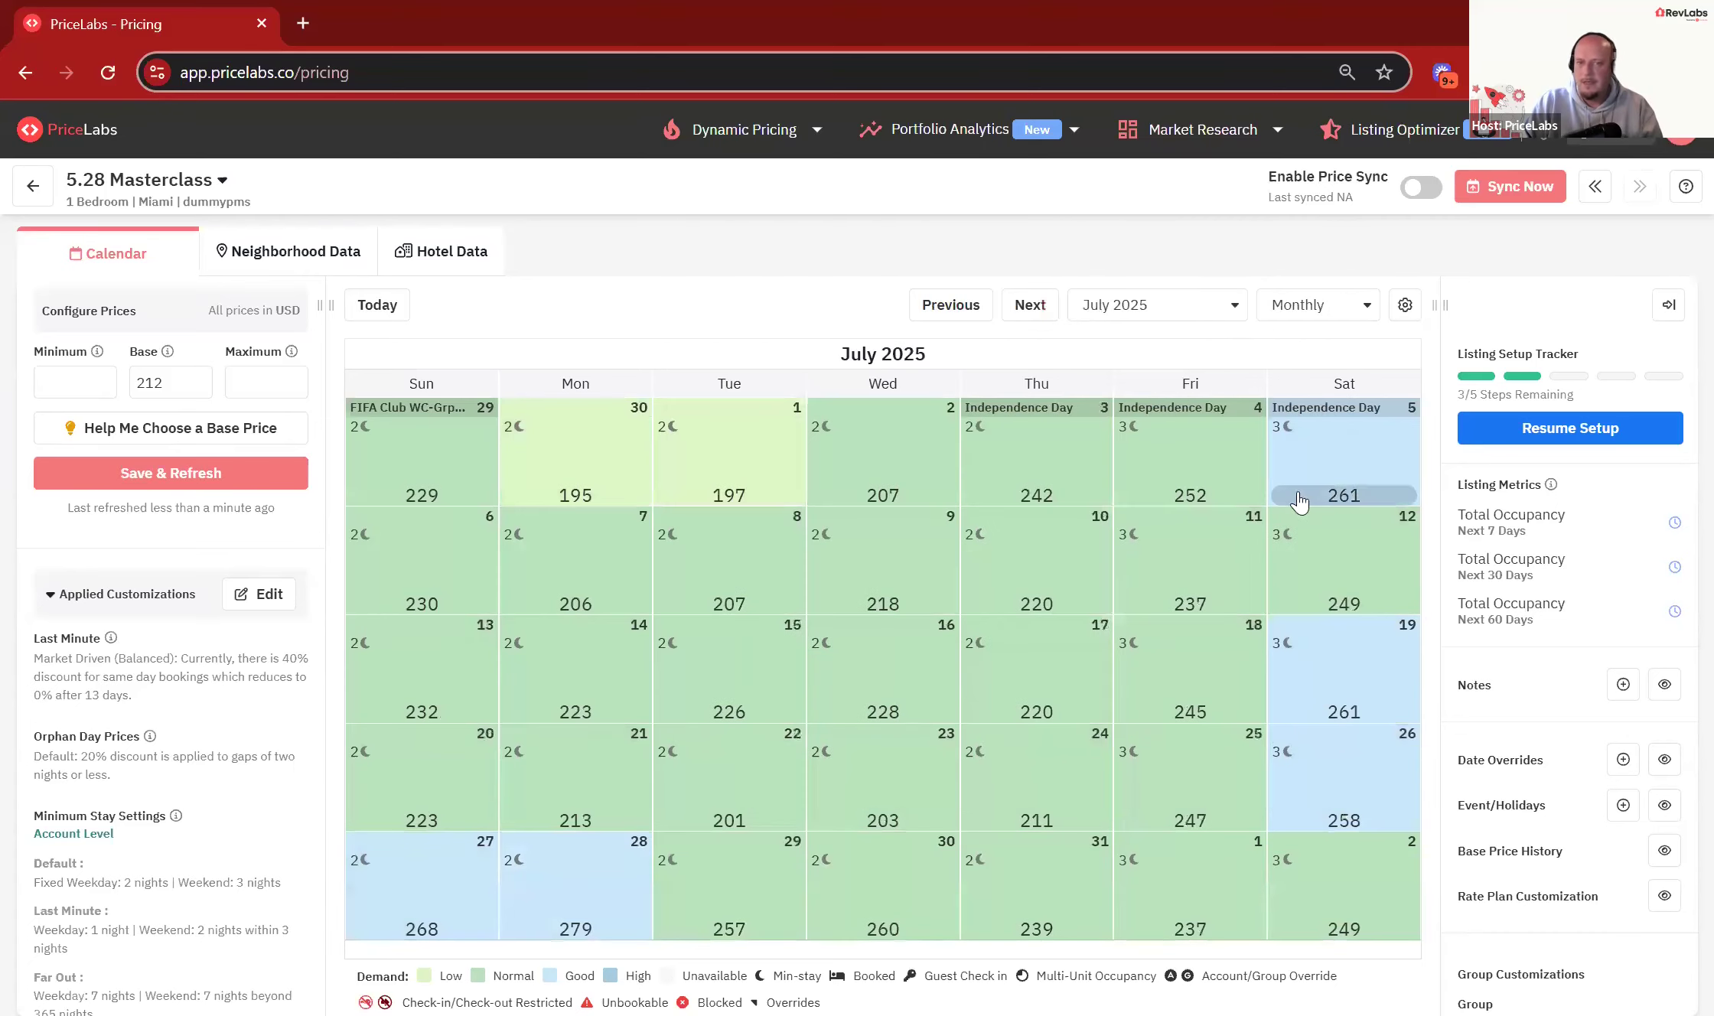
pyautogui.click(1031, 307)
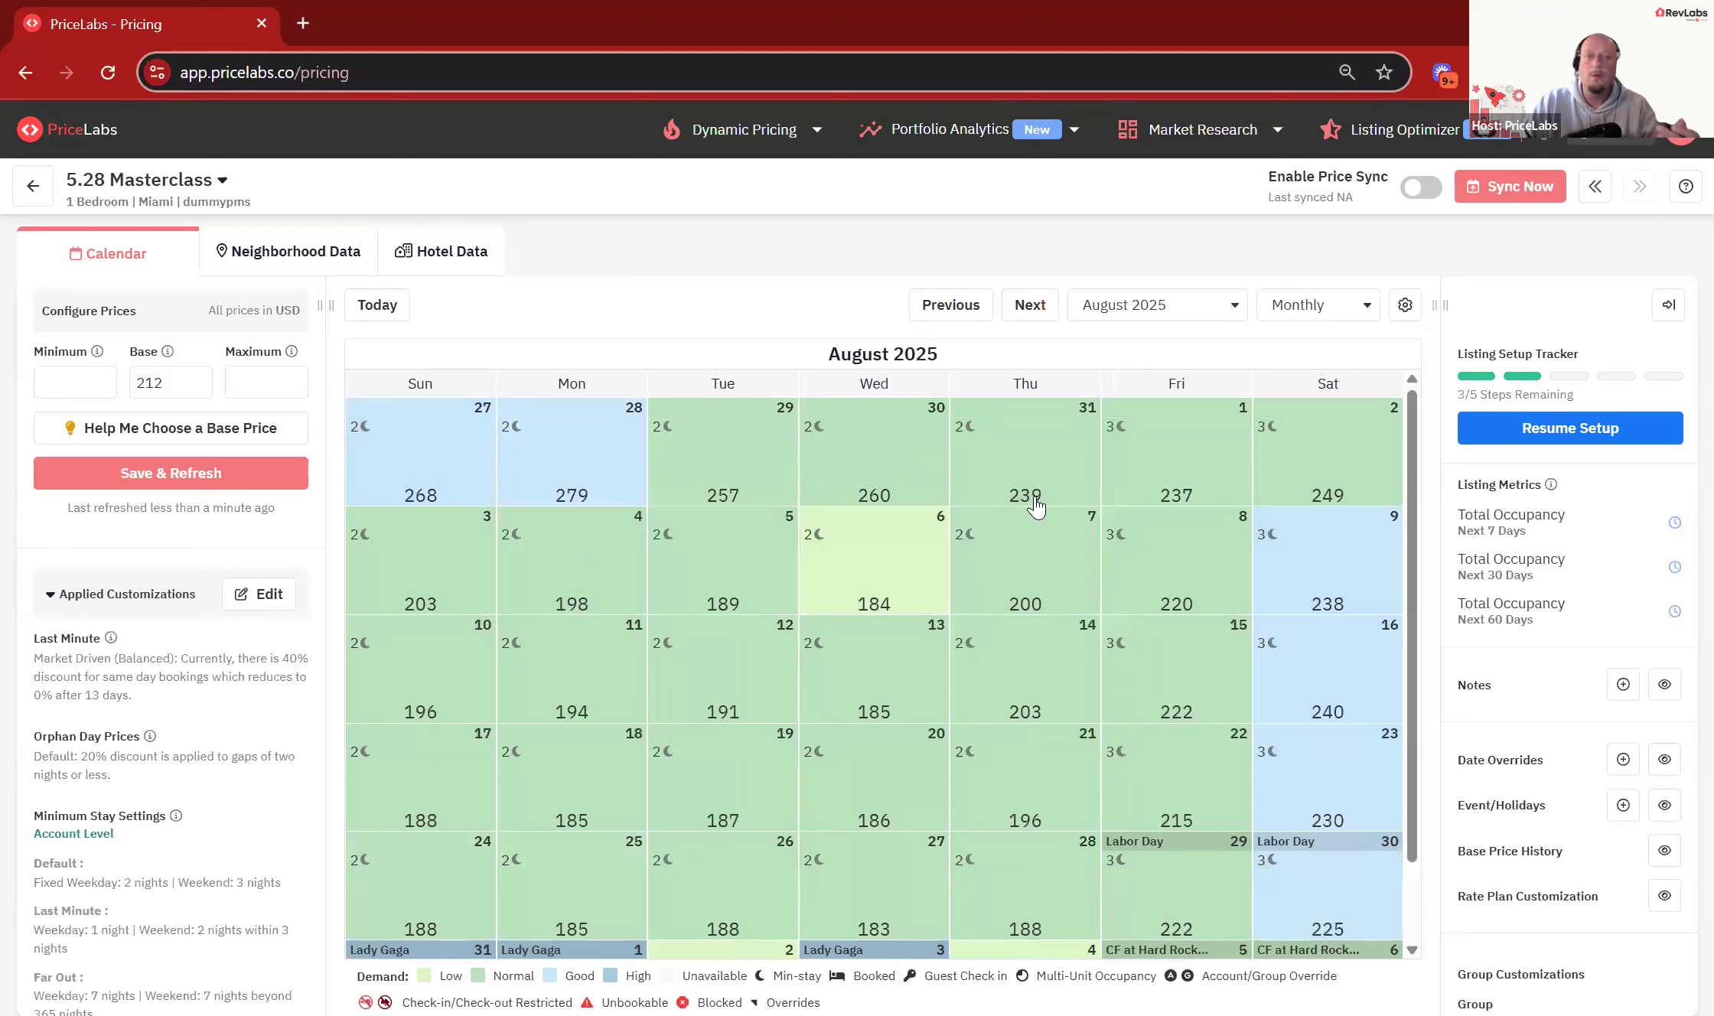
pyautogui.moveTo(1036, 506)
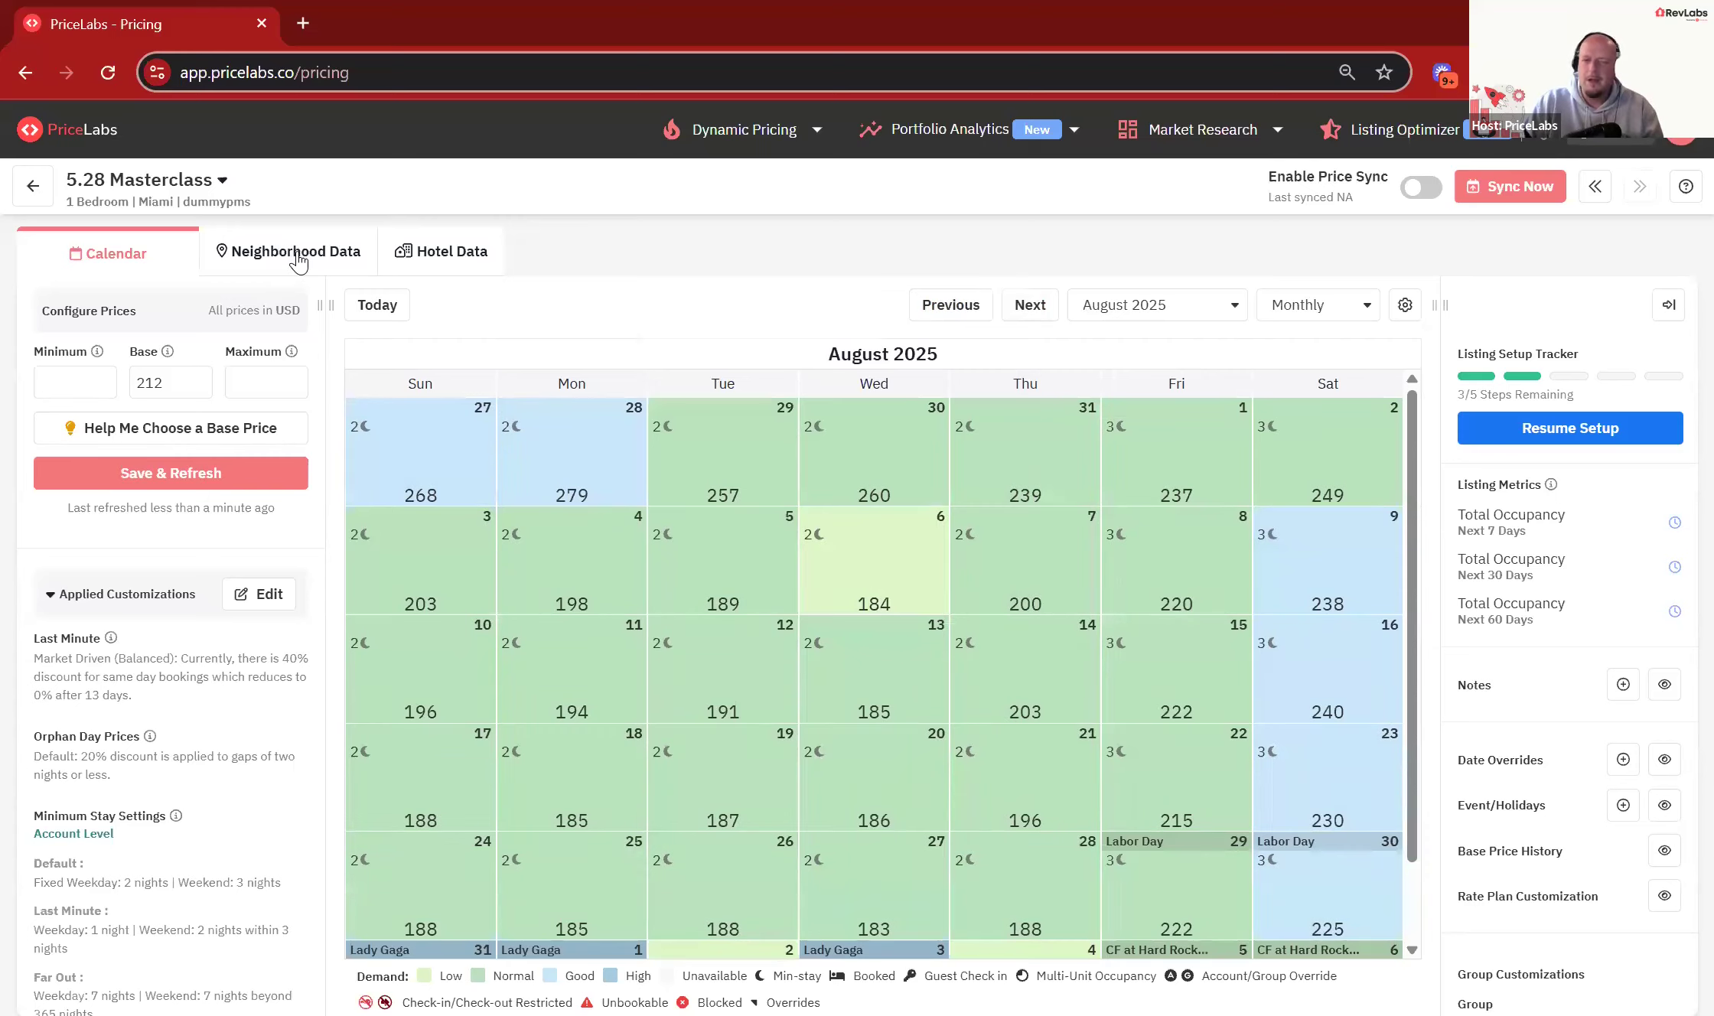
# Step: Open the neighborhood data and hide the Market Booked Price and Last Seen Price series in the Future Prices chart
pyautogui.click(297, 263)
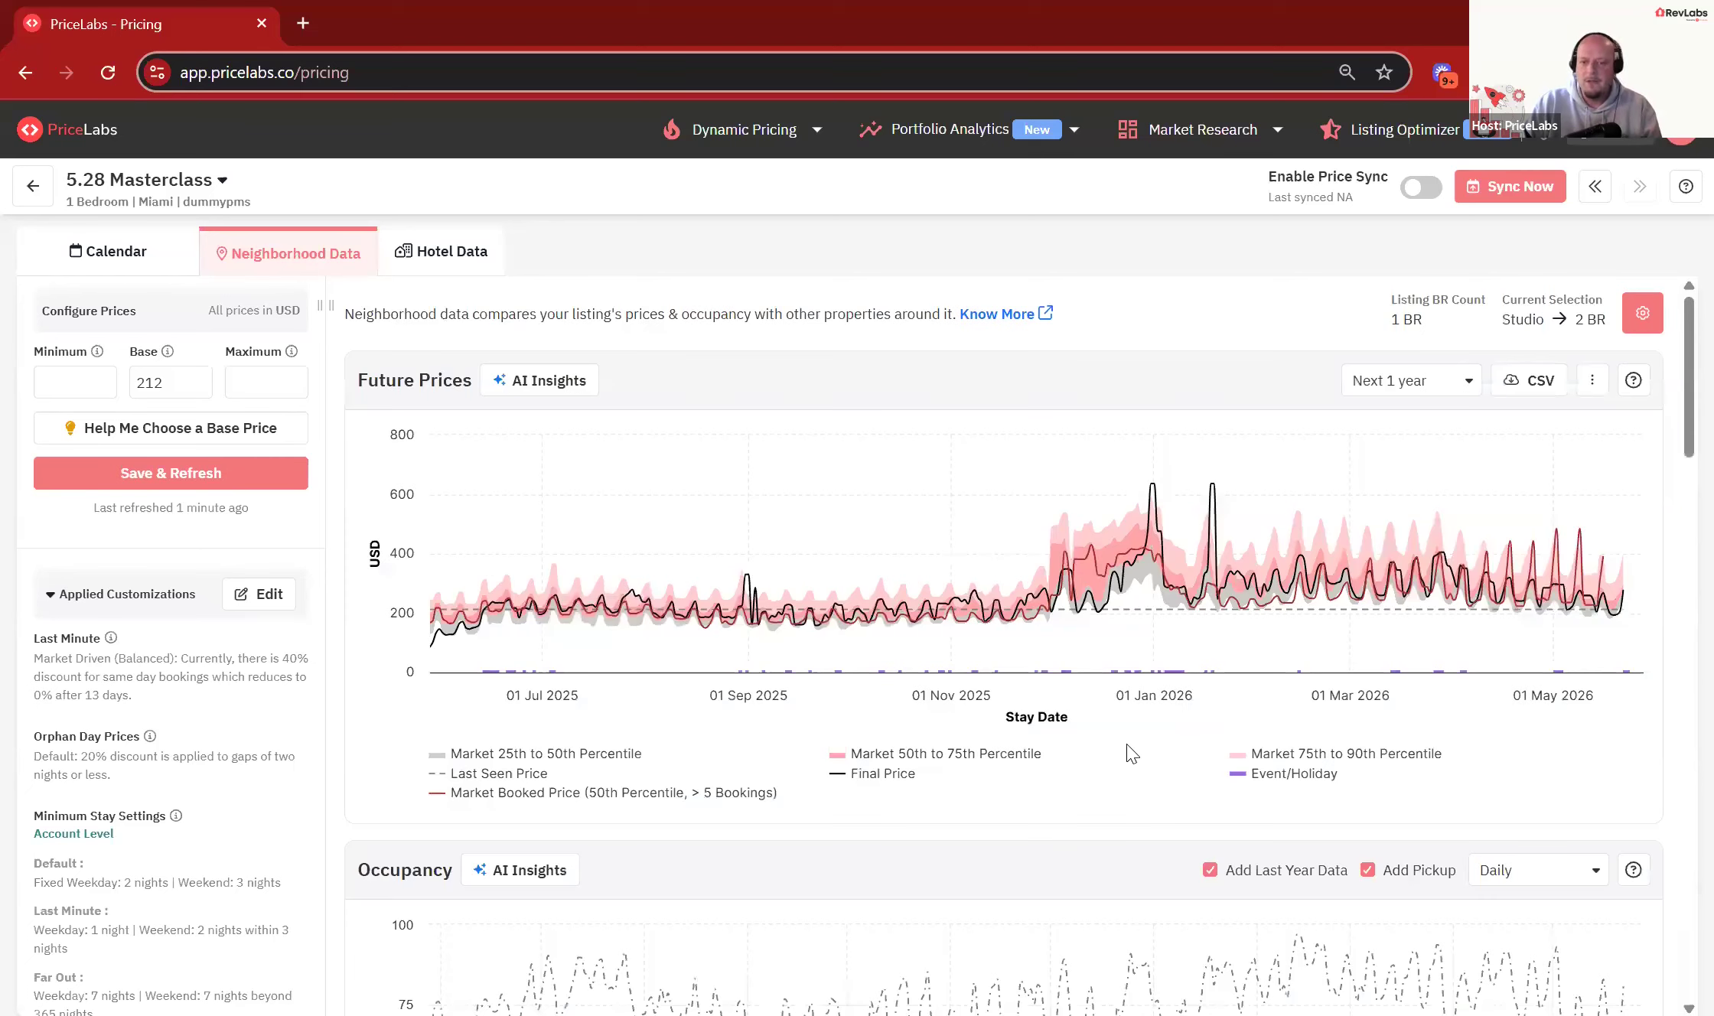
pyautogui.click(557, 793)
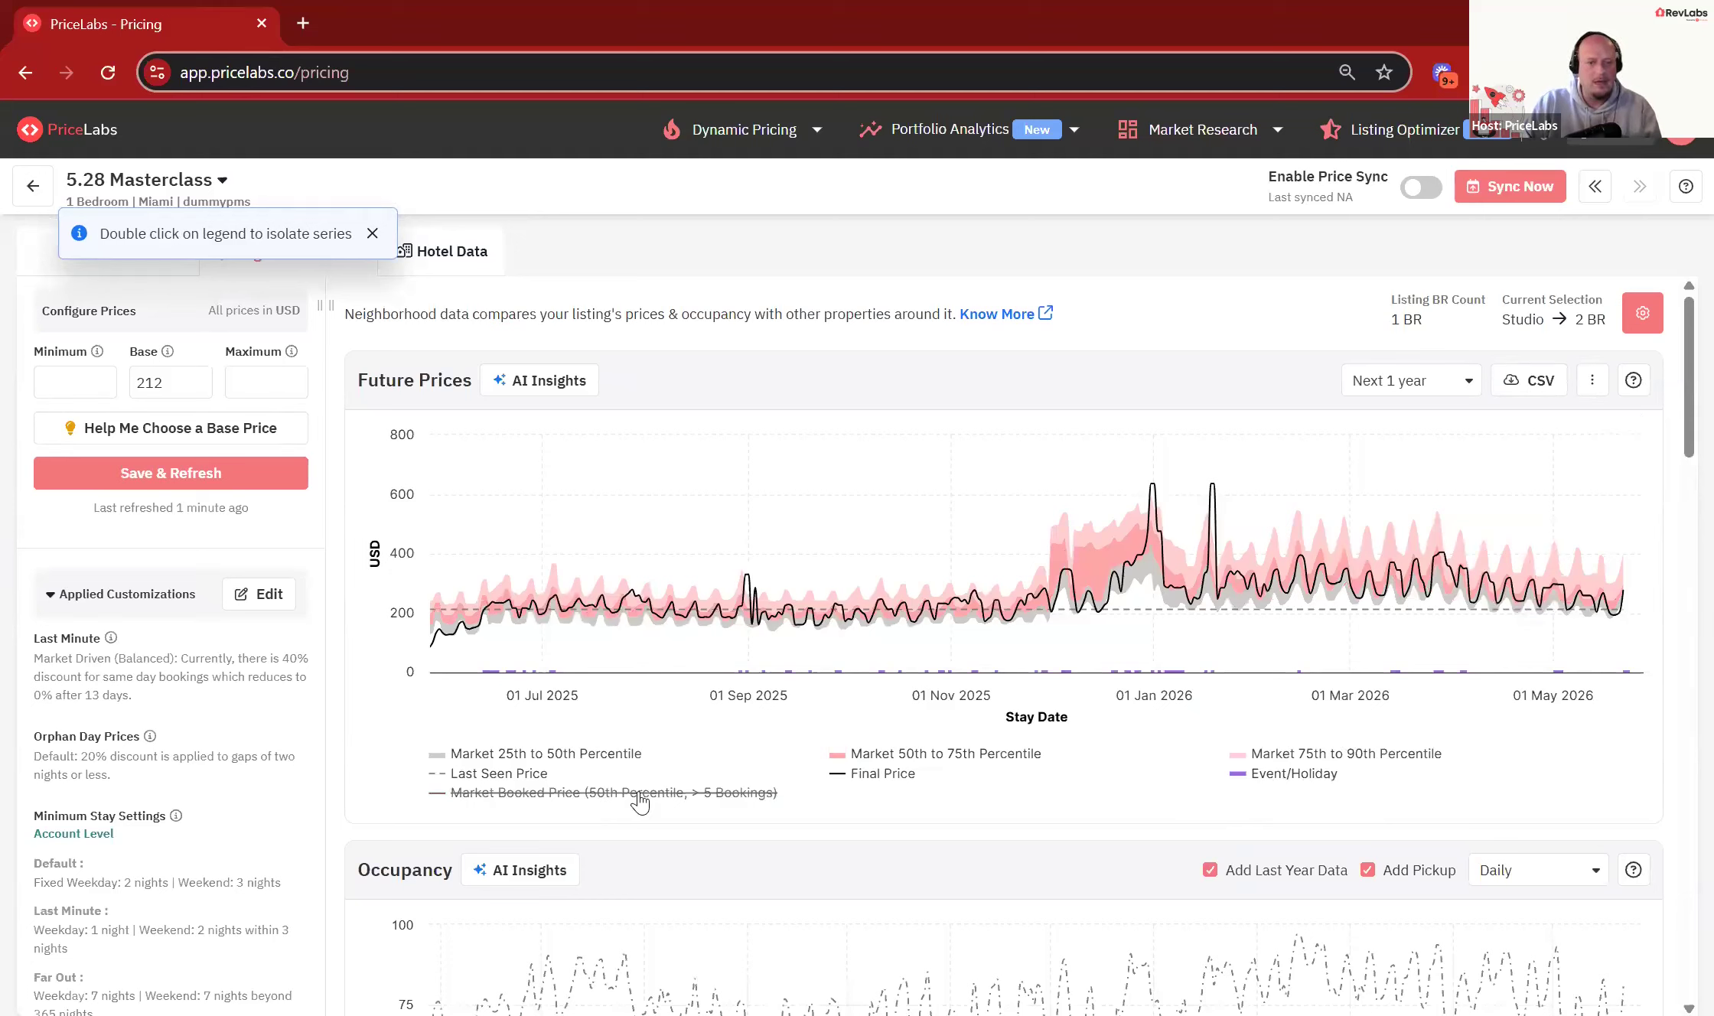
pyautogui.click(499, 775)
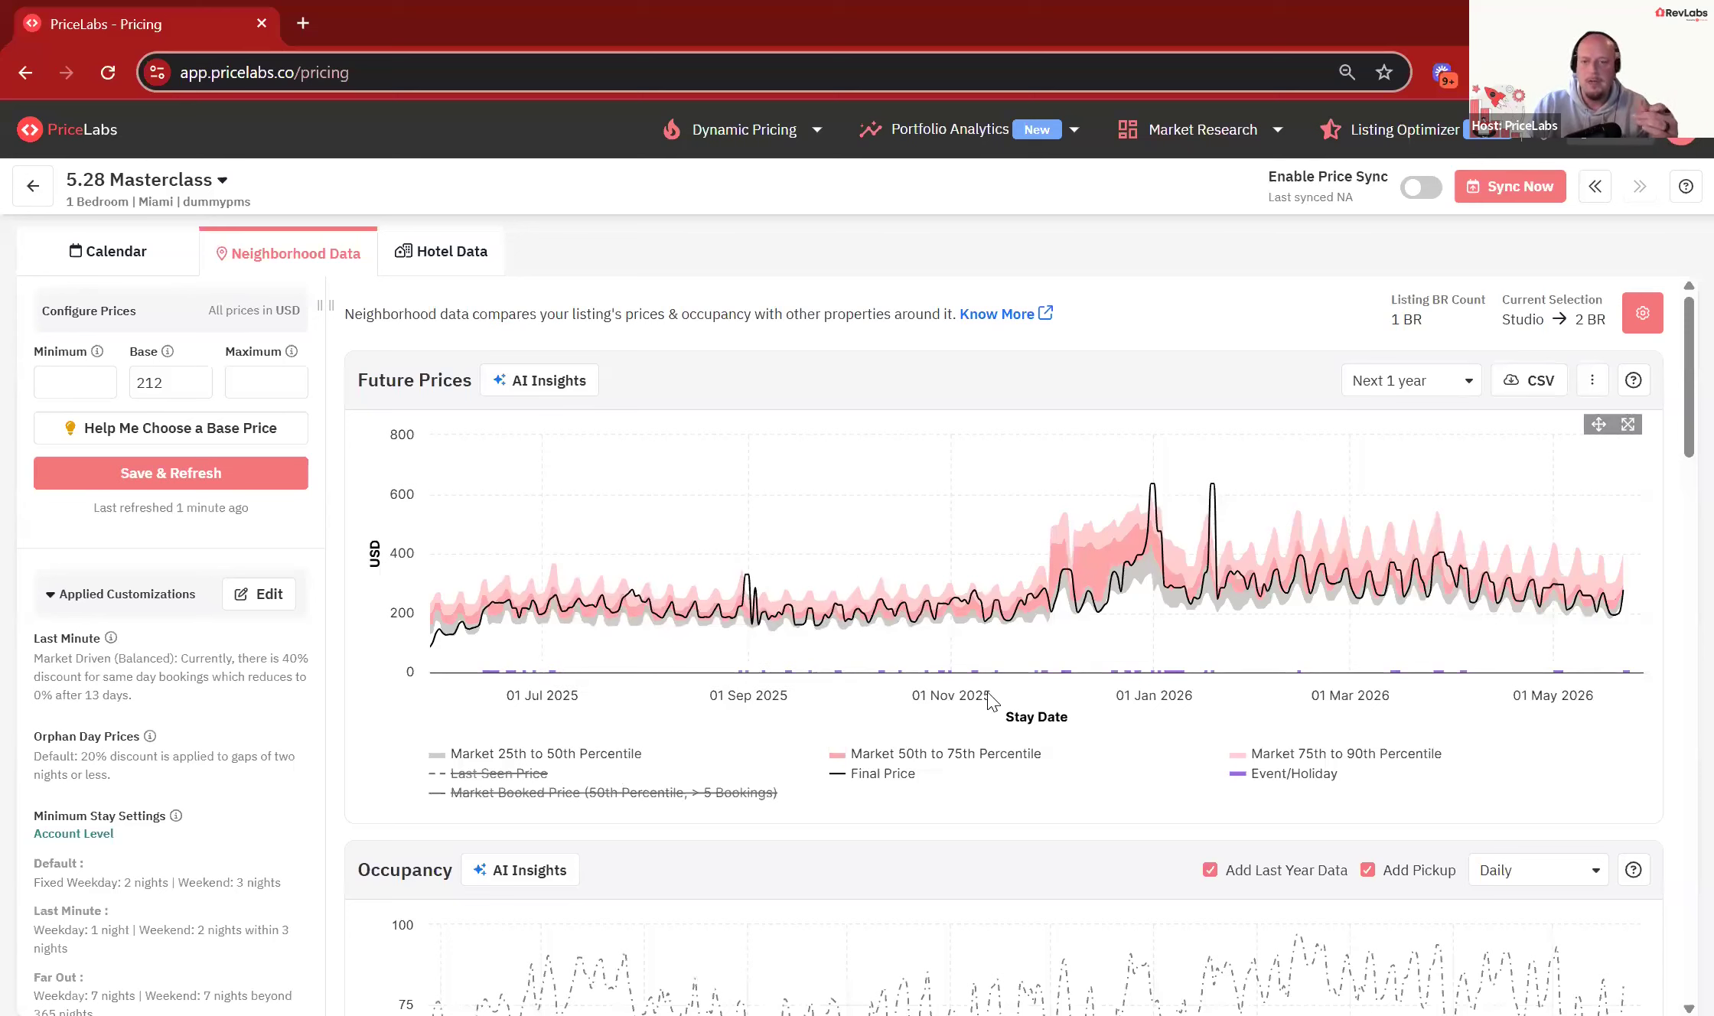
pyautogui.moveTo(1156, 509)
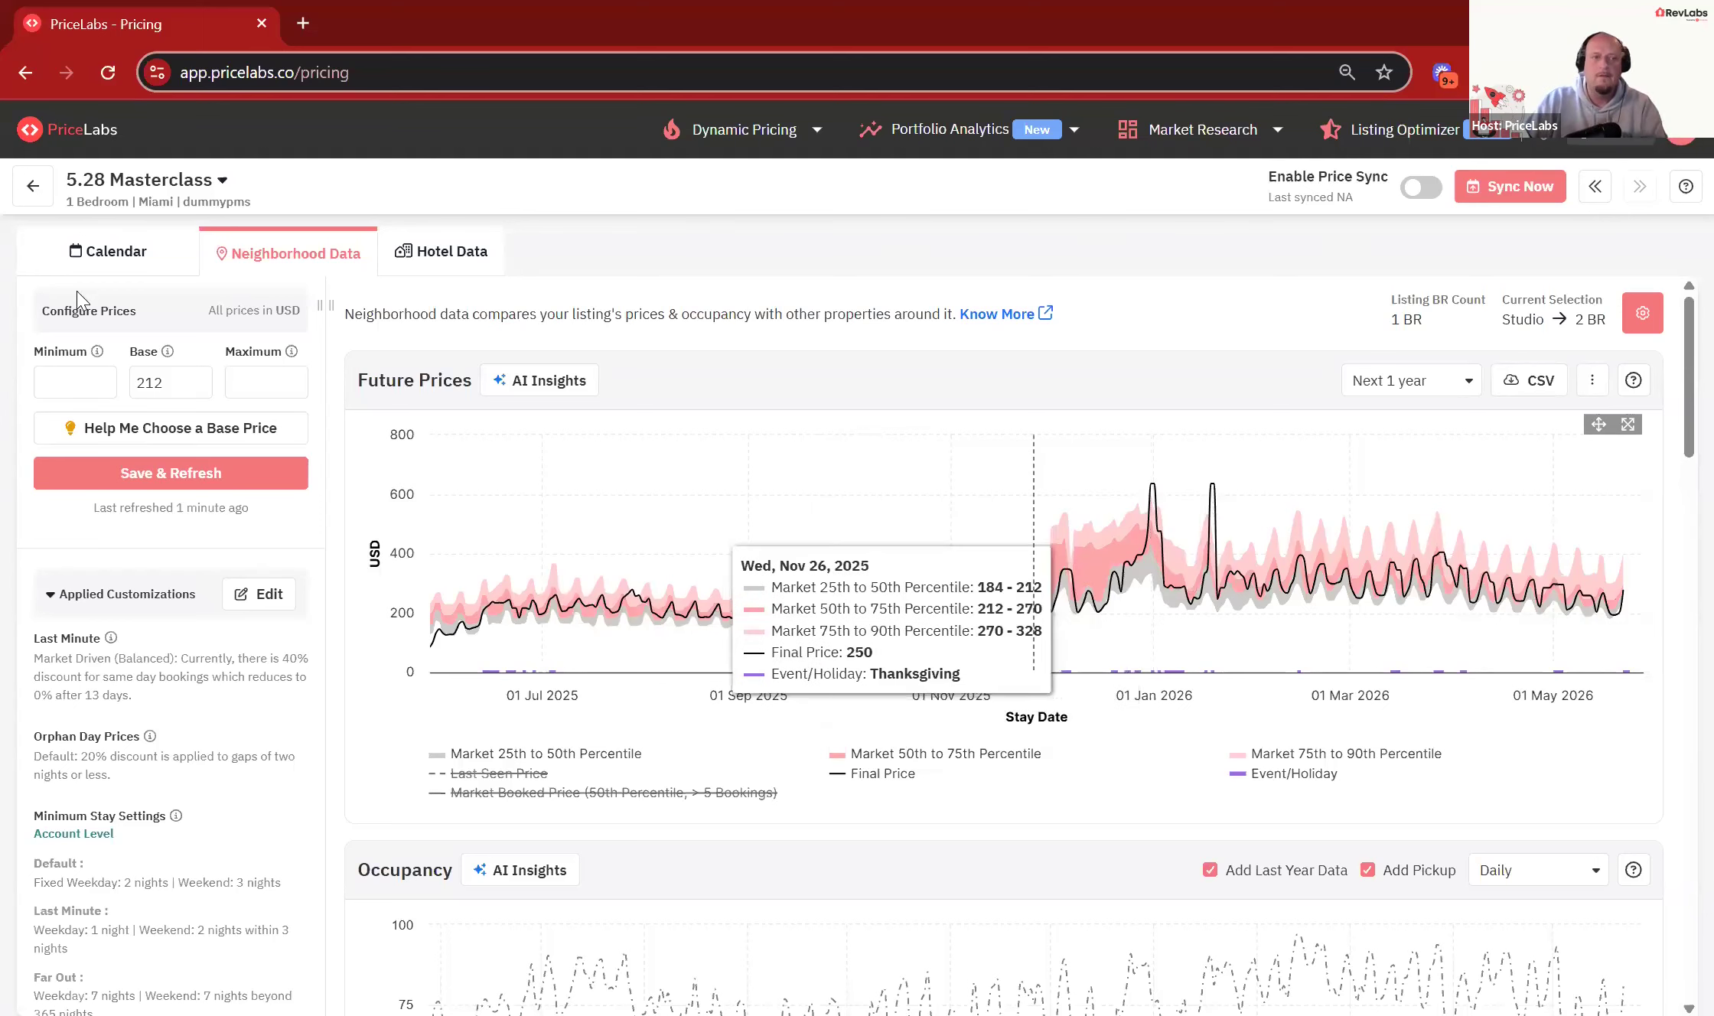
# Step: Set the base price to the Economy market-based value of 185 USD using the base price helper, and refresh the calendar
pyautogui.click(127, 259)
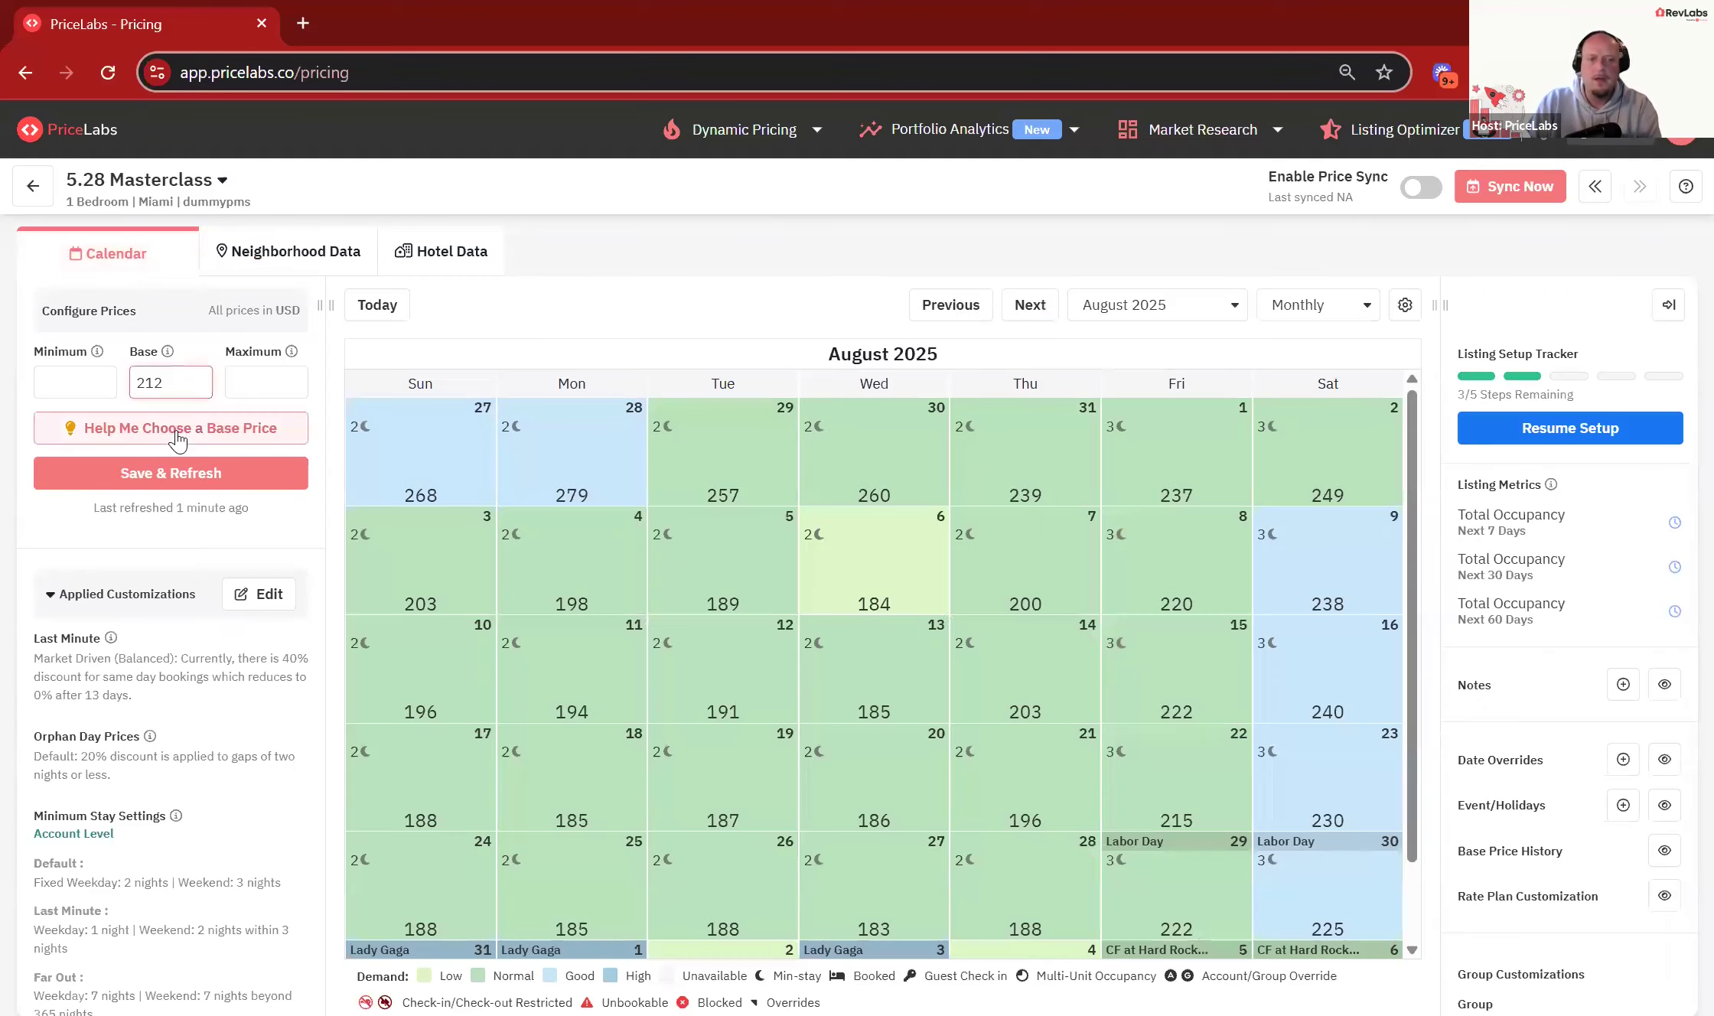
pyautogui.click(160, 422)
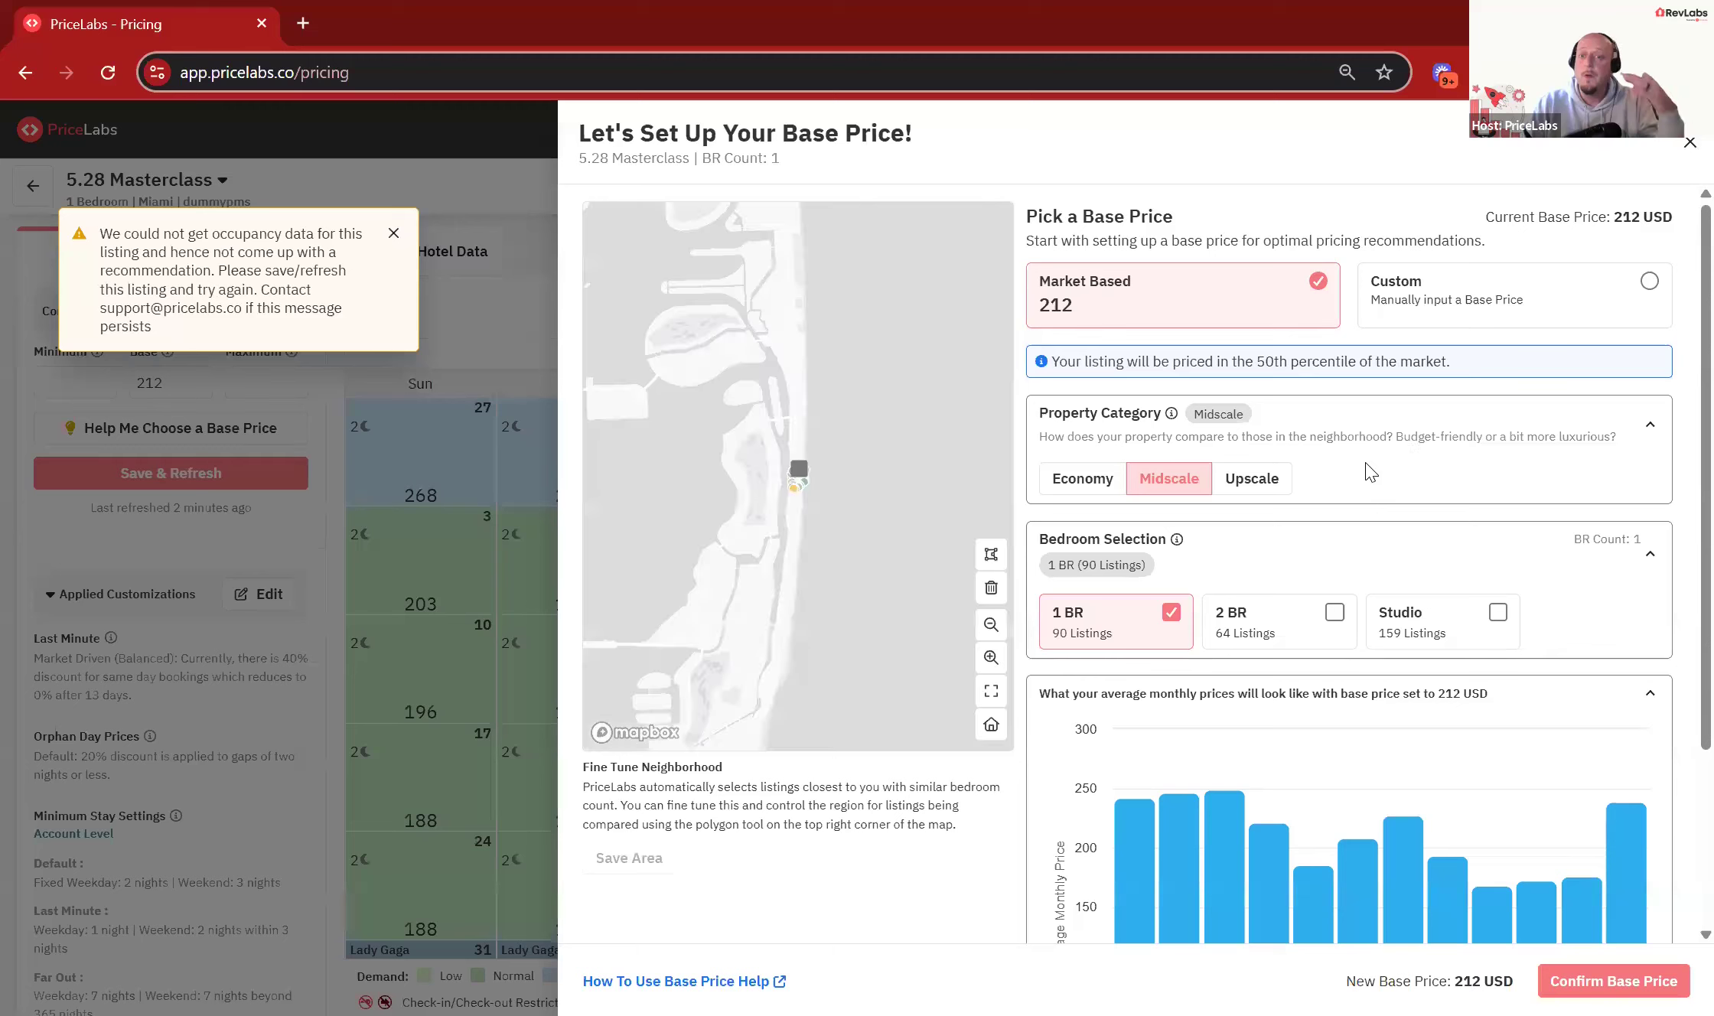
pyautogui.click(1079, 492)
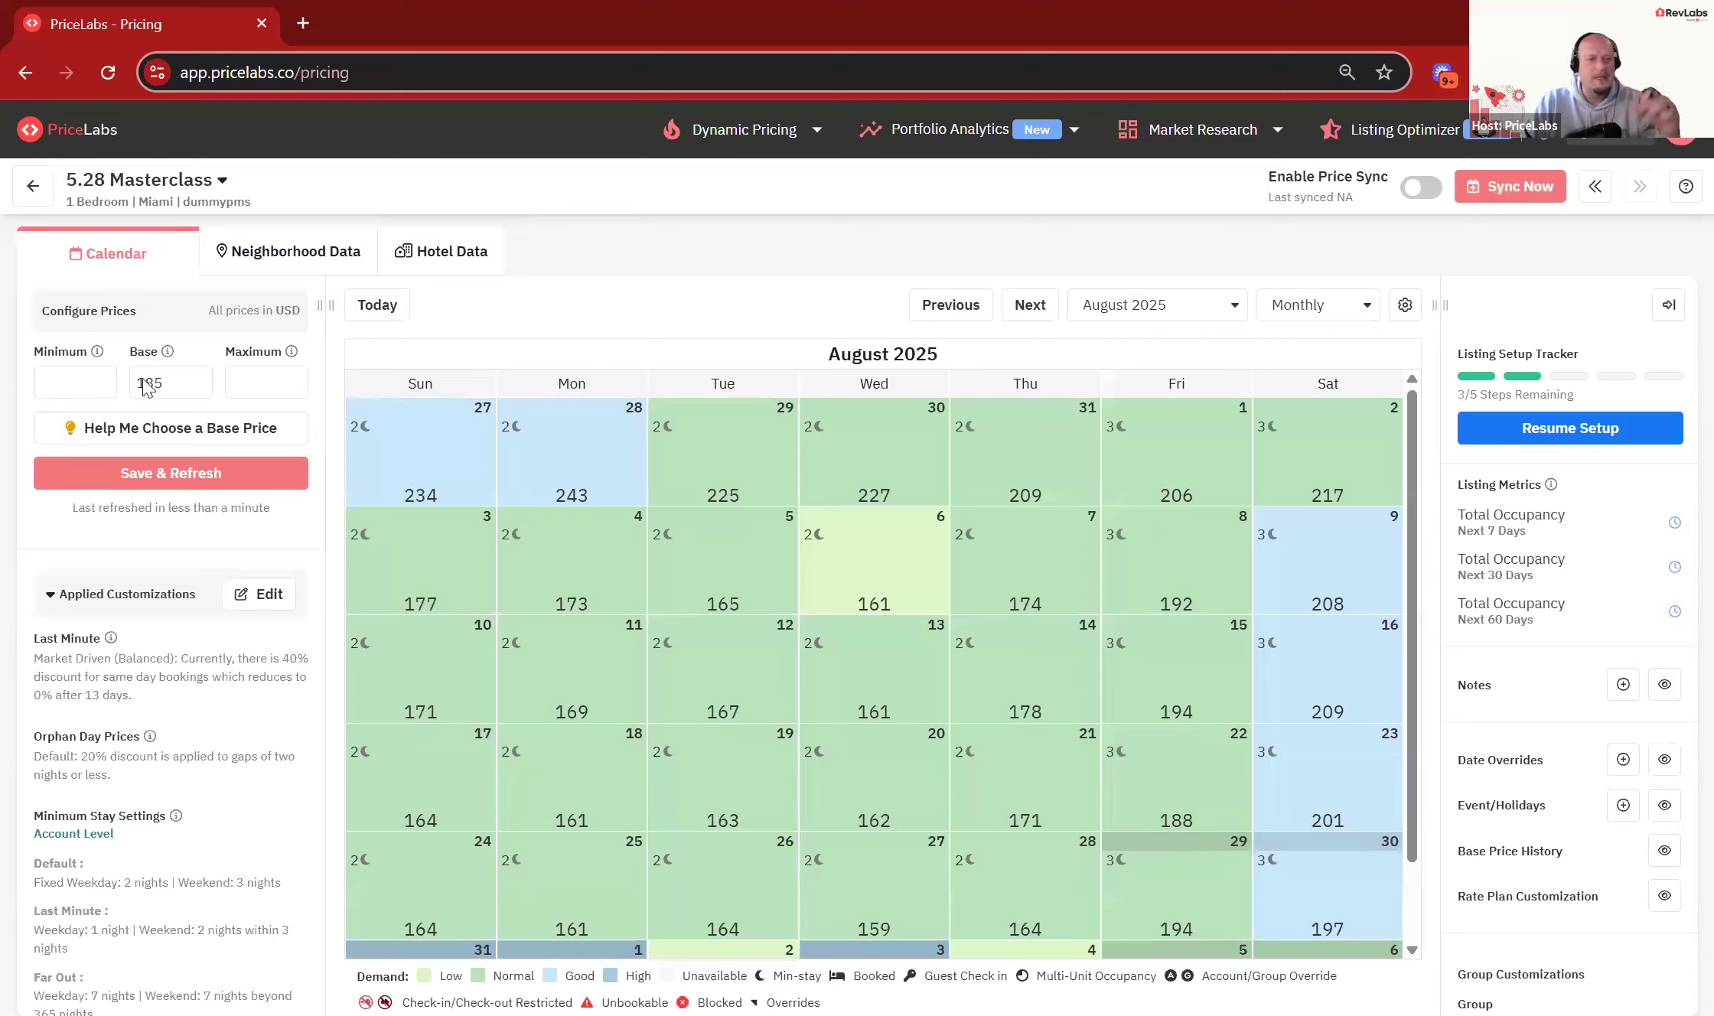
pyautogui.doubleClick(192, 375)
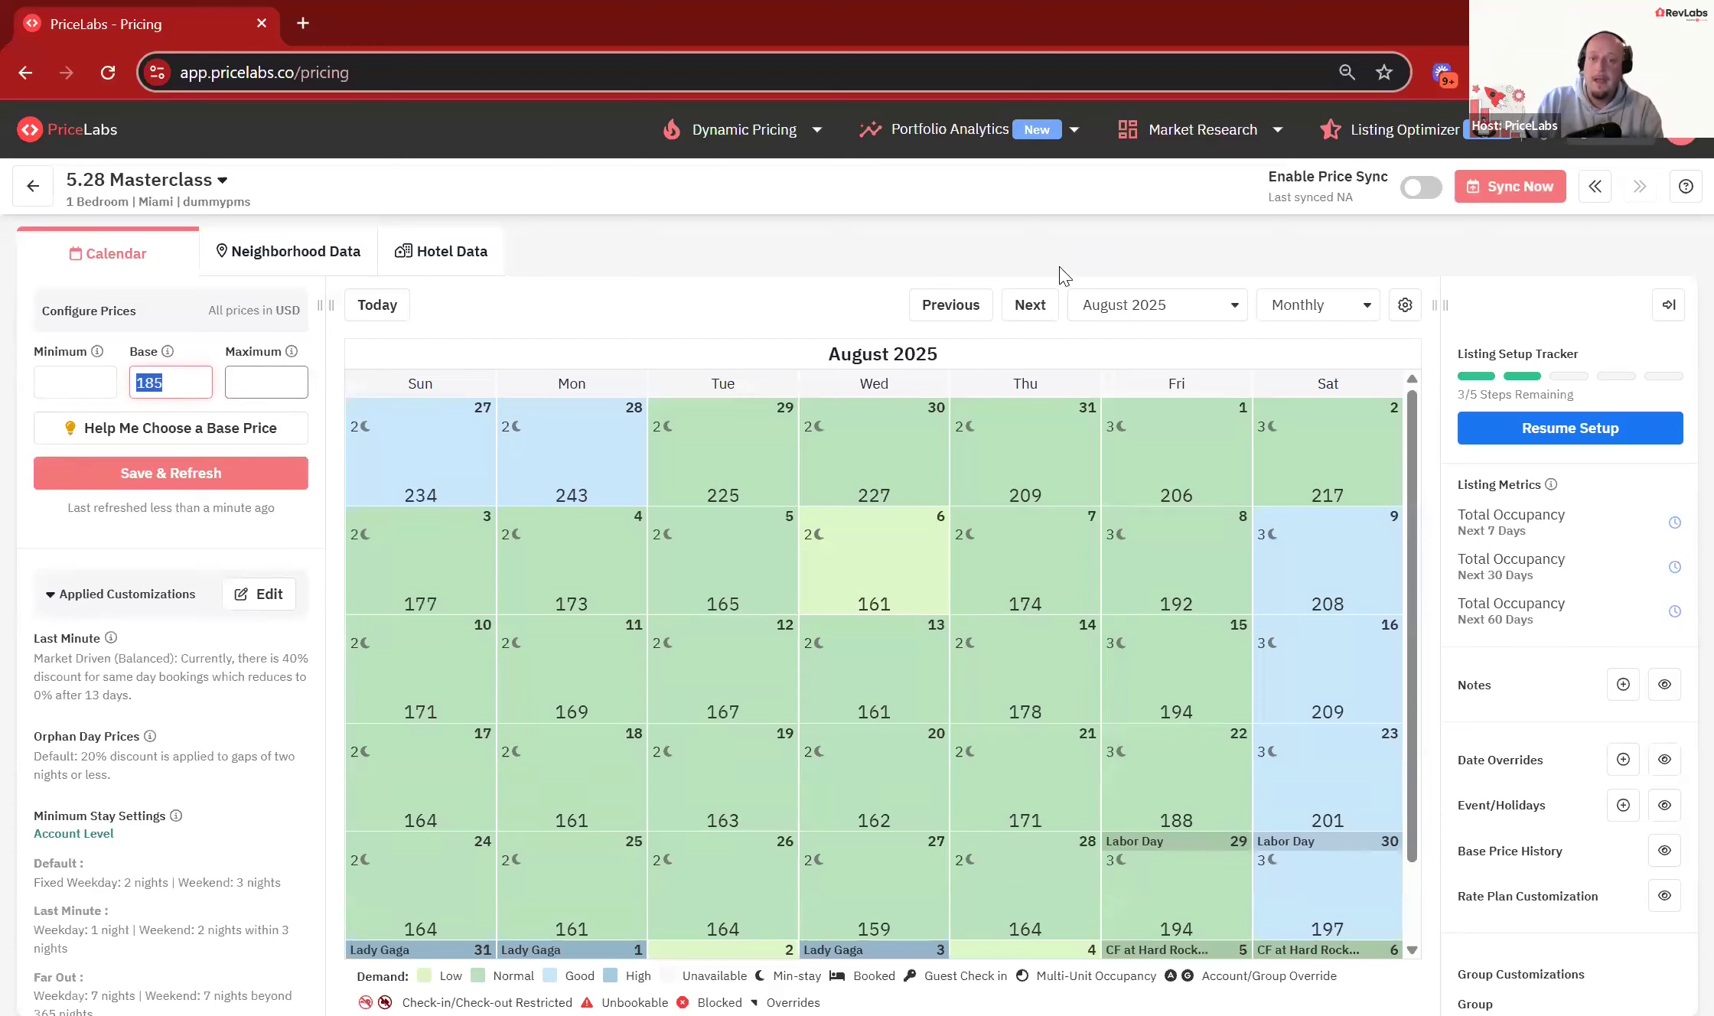
# Step: Go back through the calendar to May 2025 and examine the price breakdown for 28 May
pyautogui.click(948, 314)
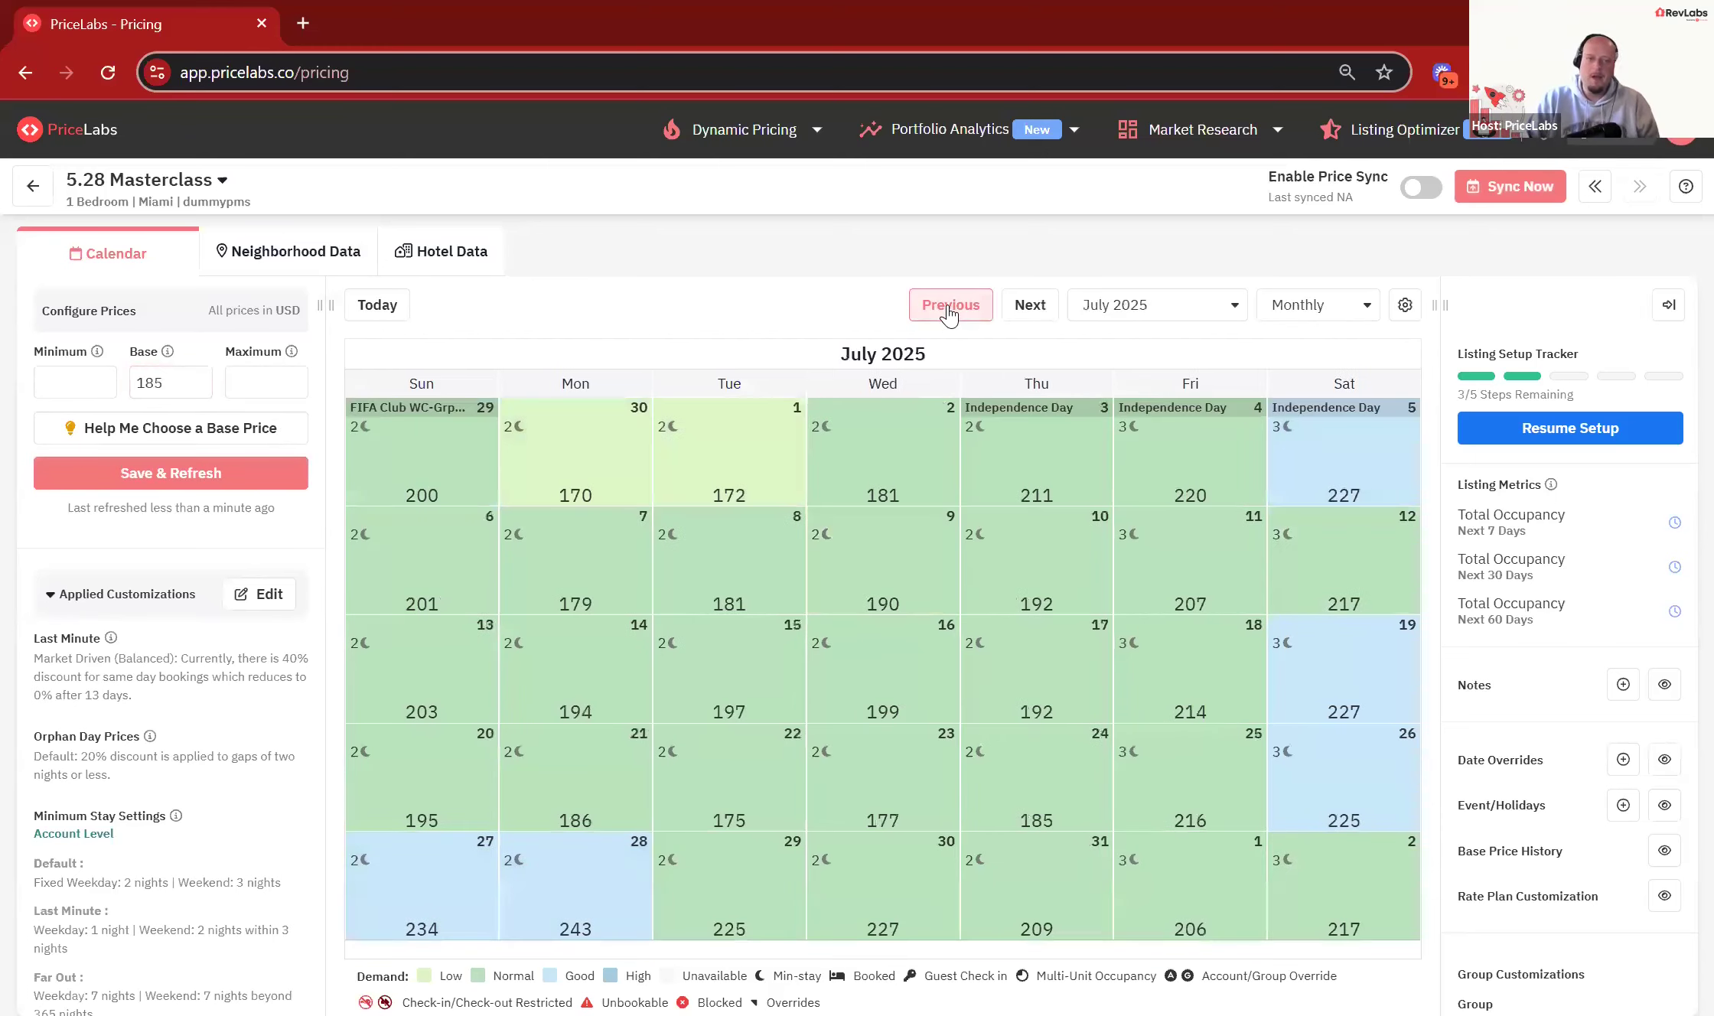
pyautogui.click(949, 310)
pyautogui.click(947, 306)
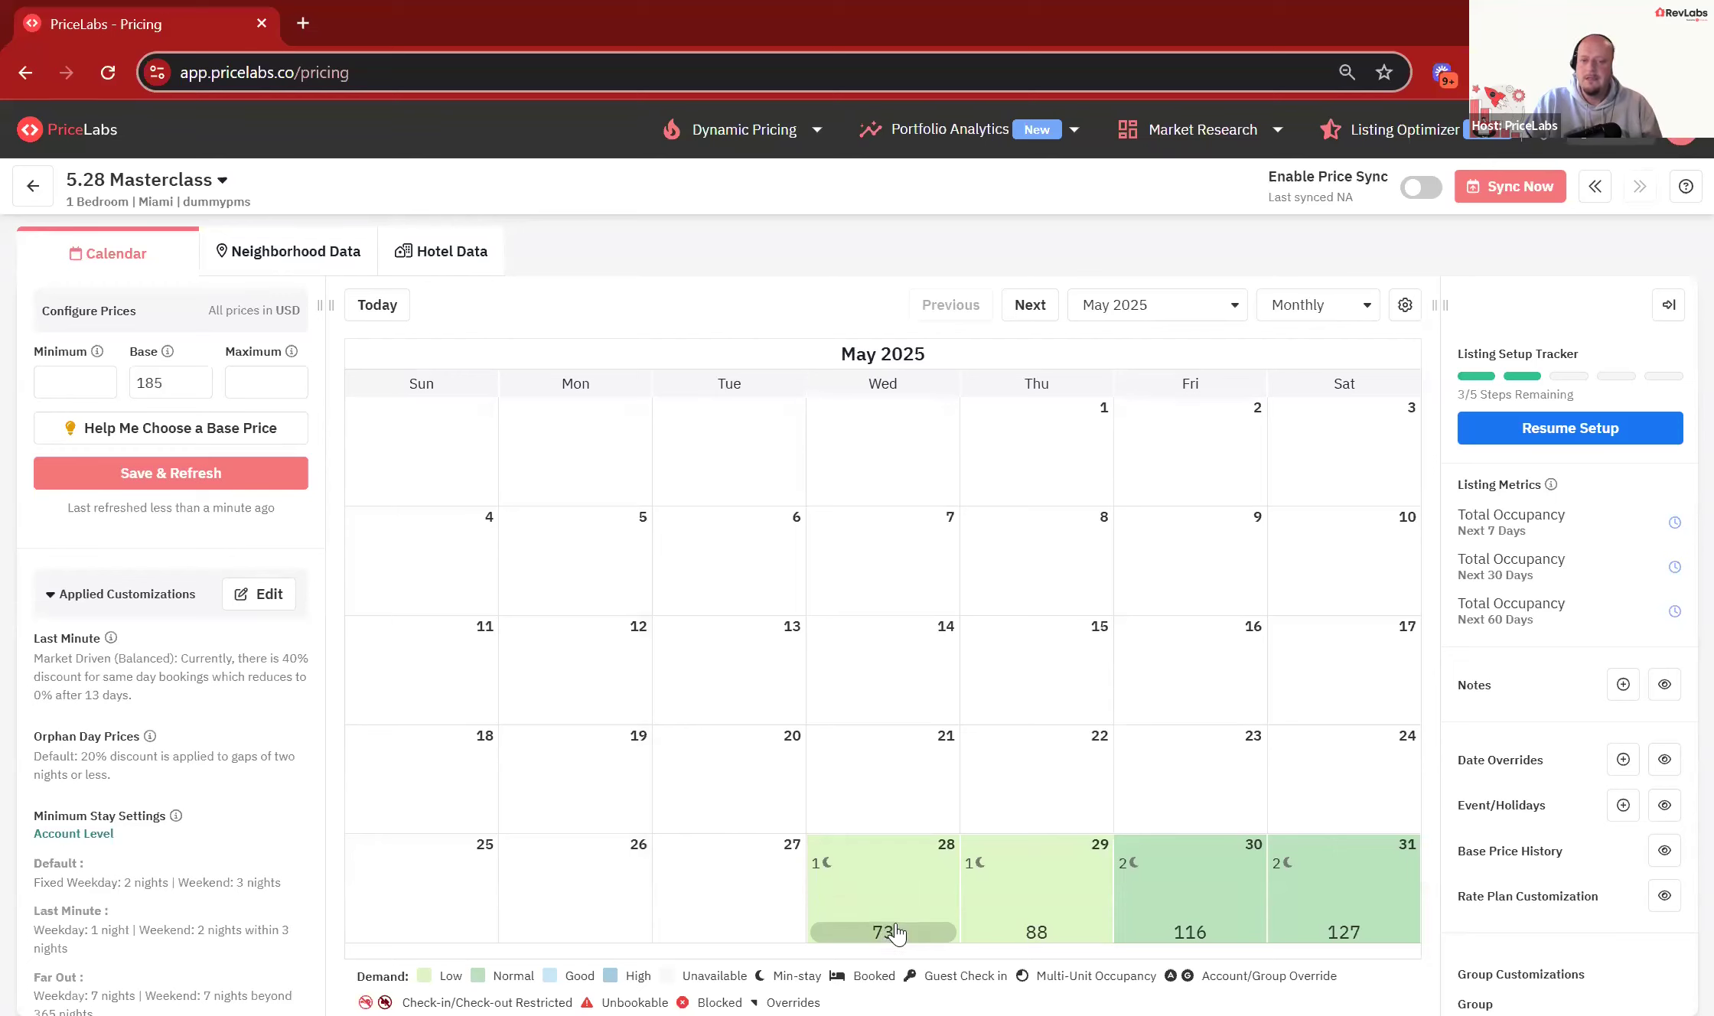
pyautogui.moveTo(913, 936)
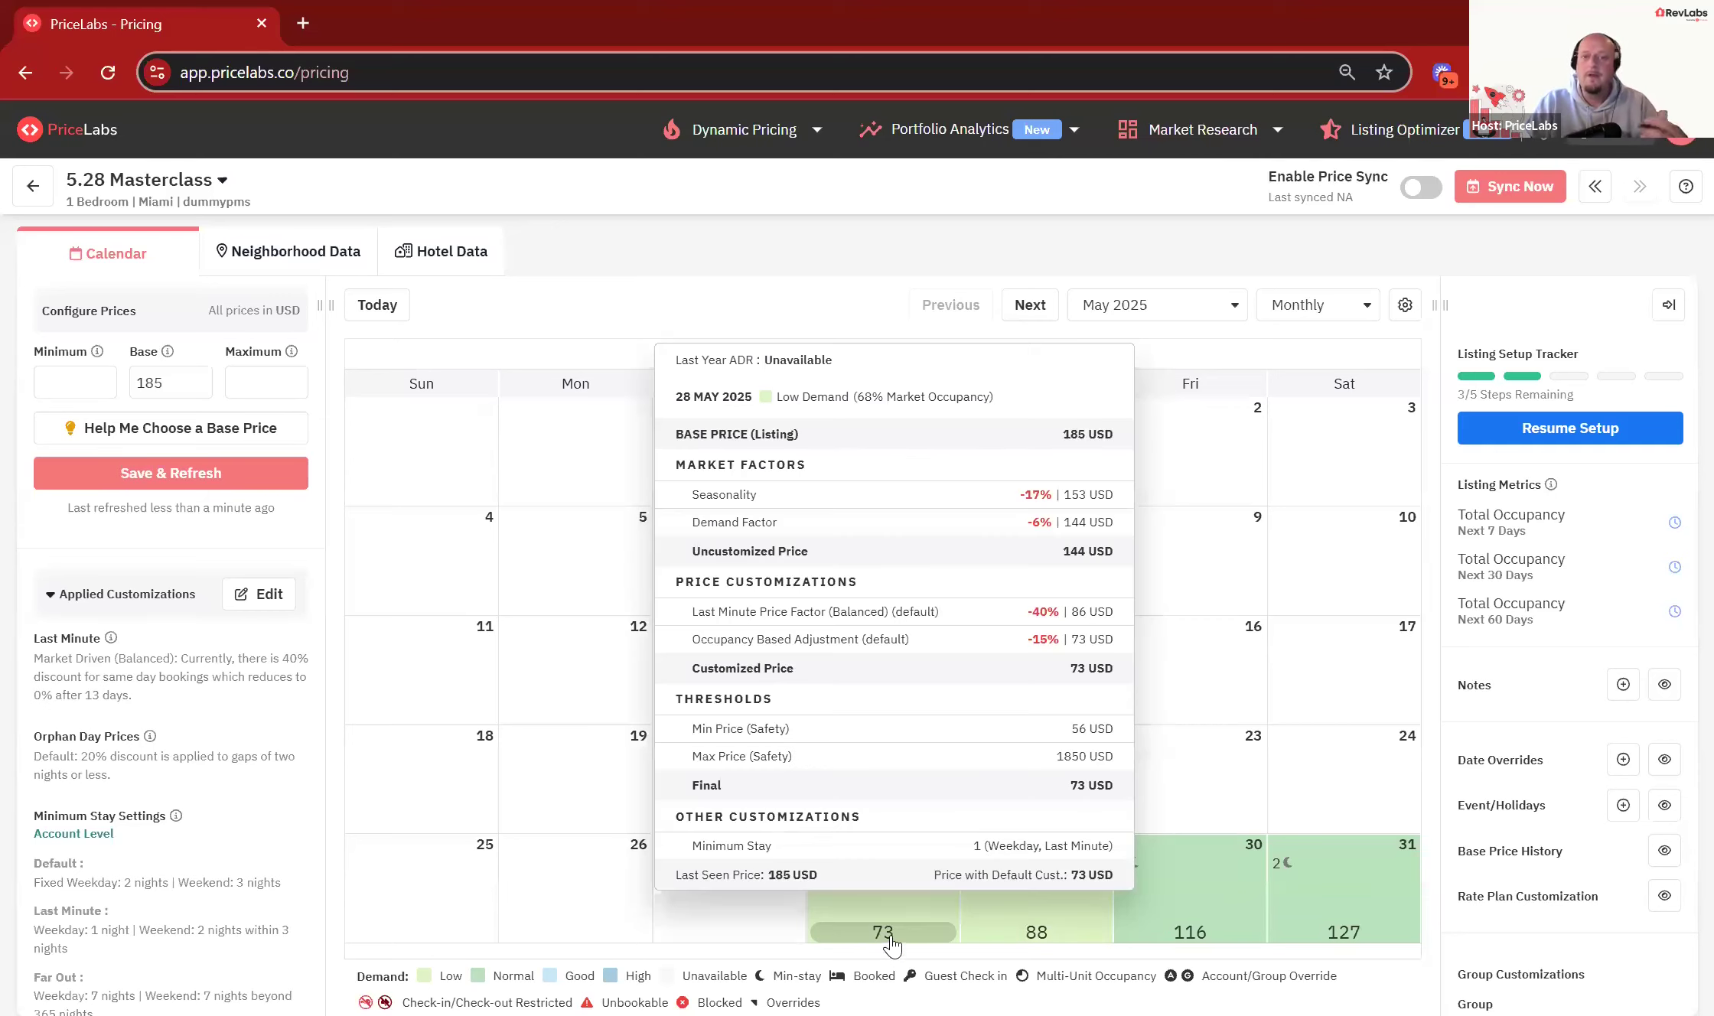
pyautogui.click(74, 390)
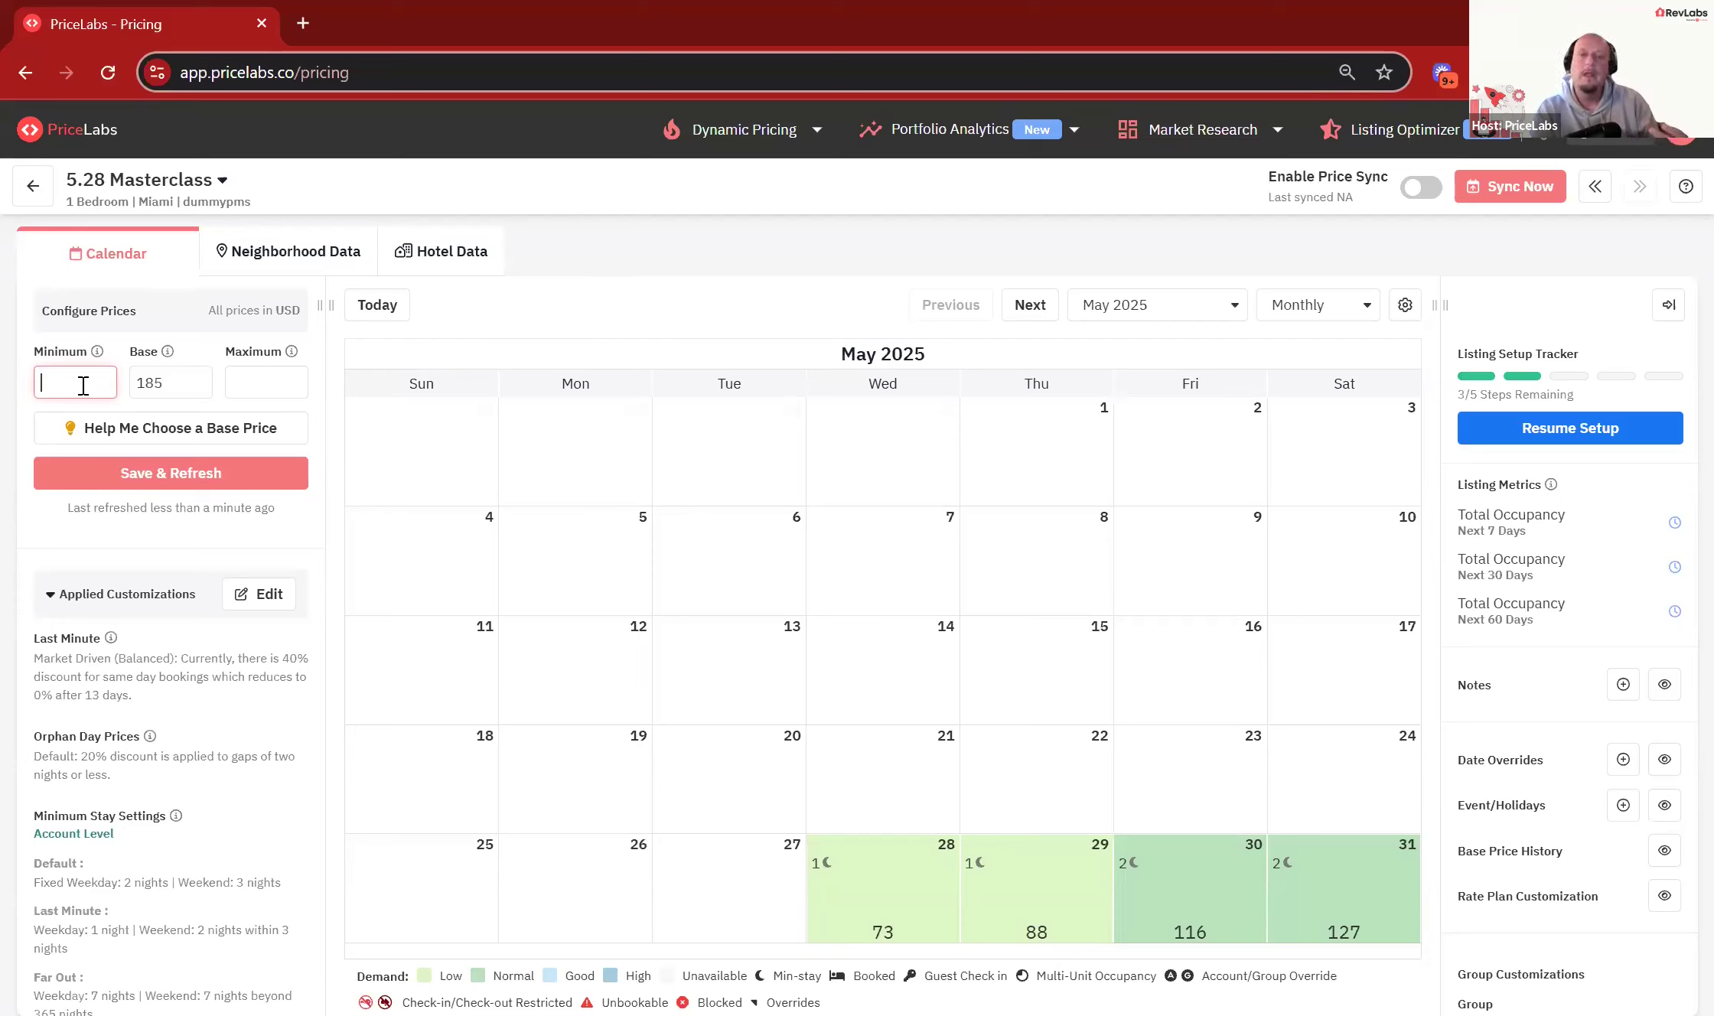
pyautogui.click(157, 383)
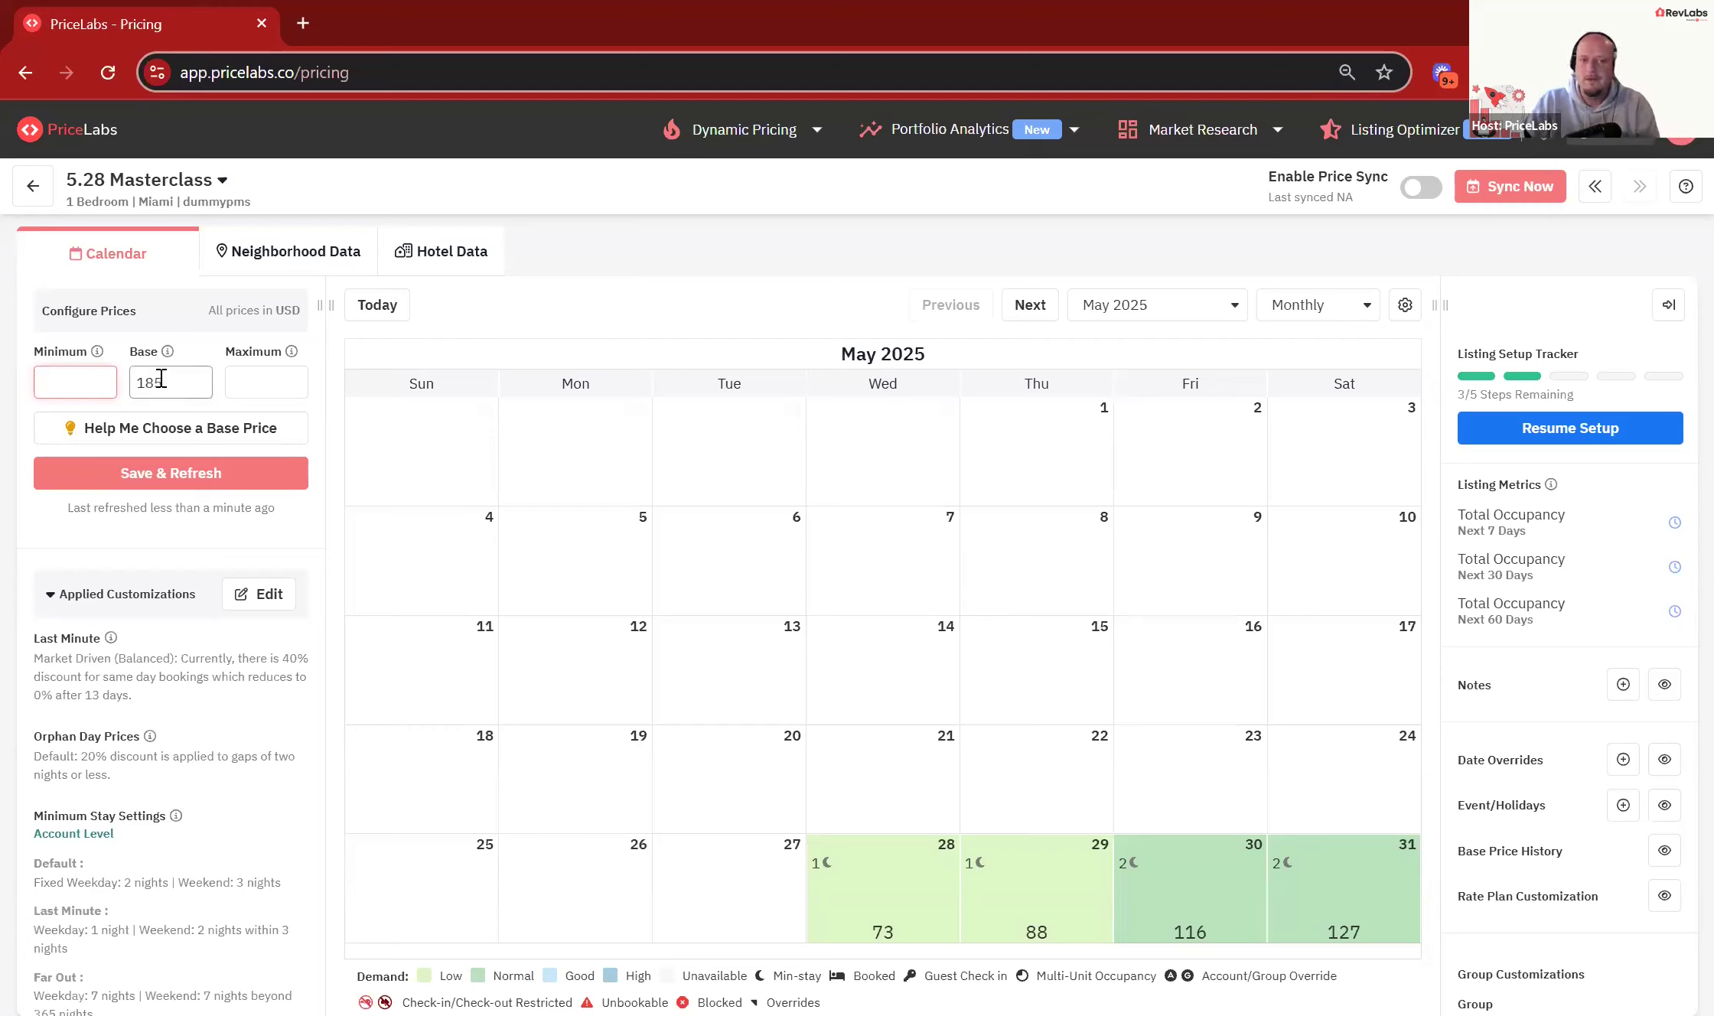
pyautogui.click(46, 385)
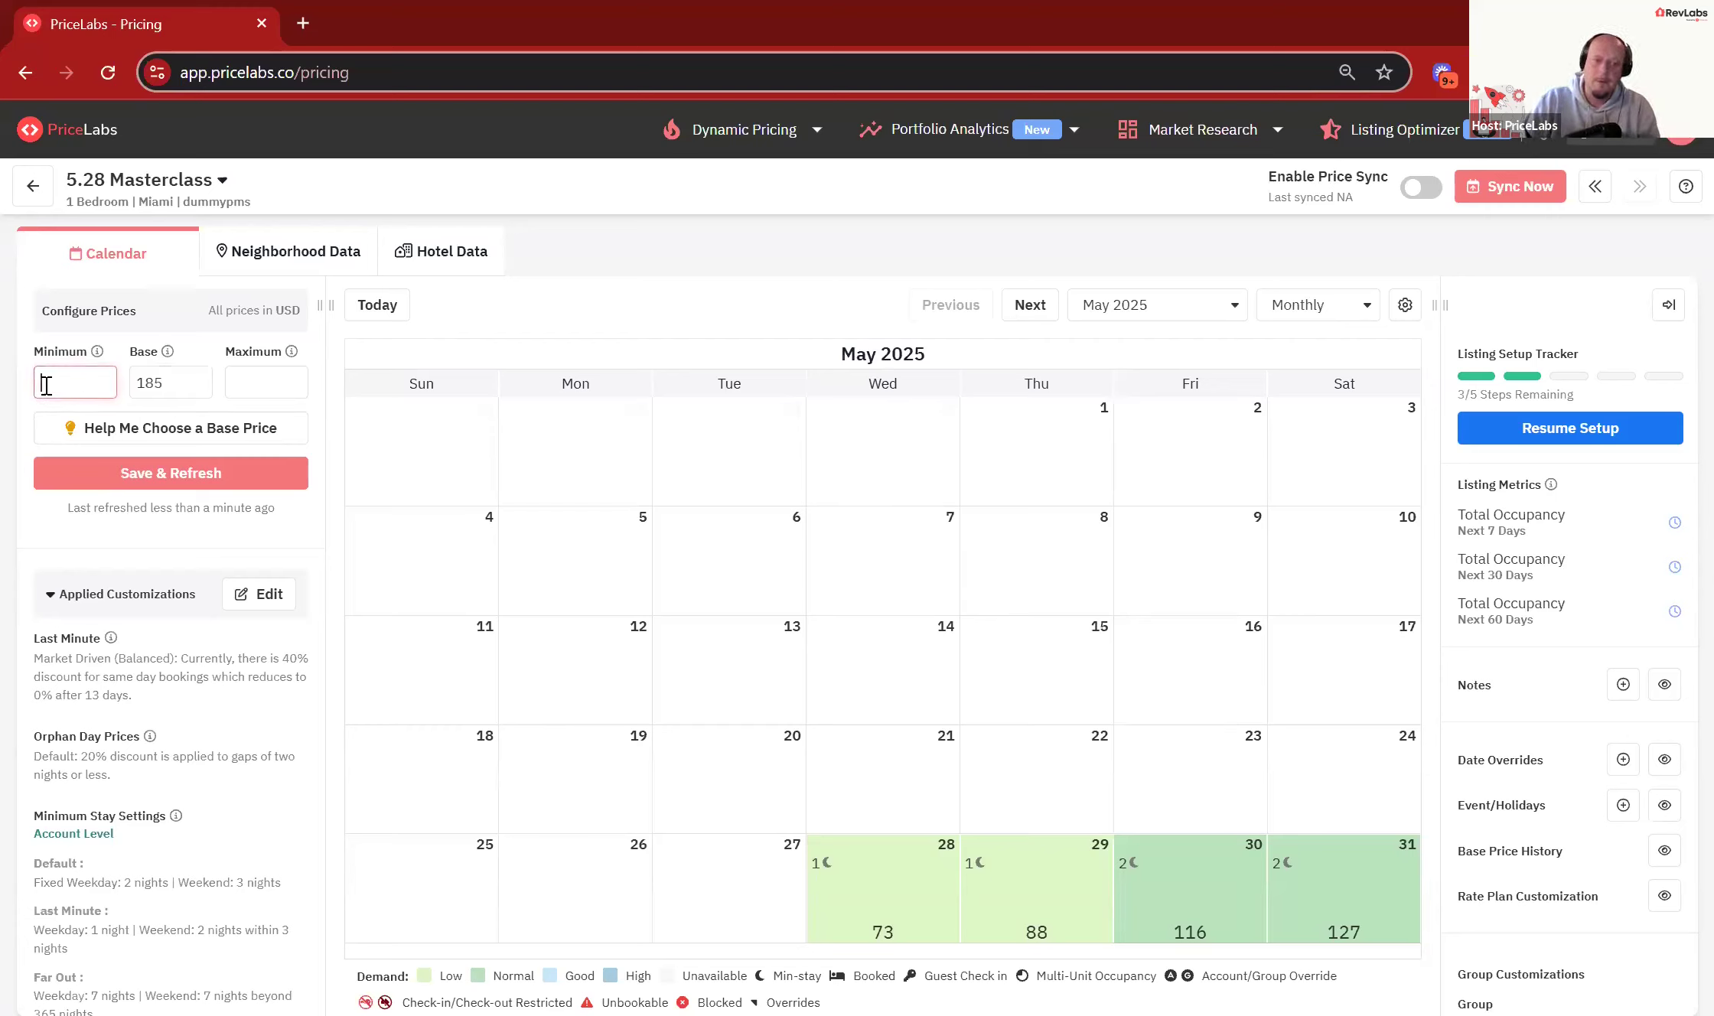
pyautogui.click(175, 387)
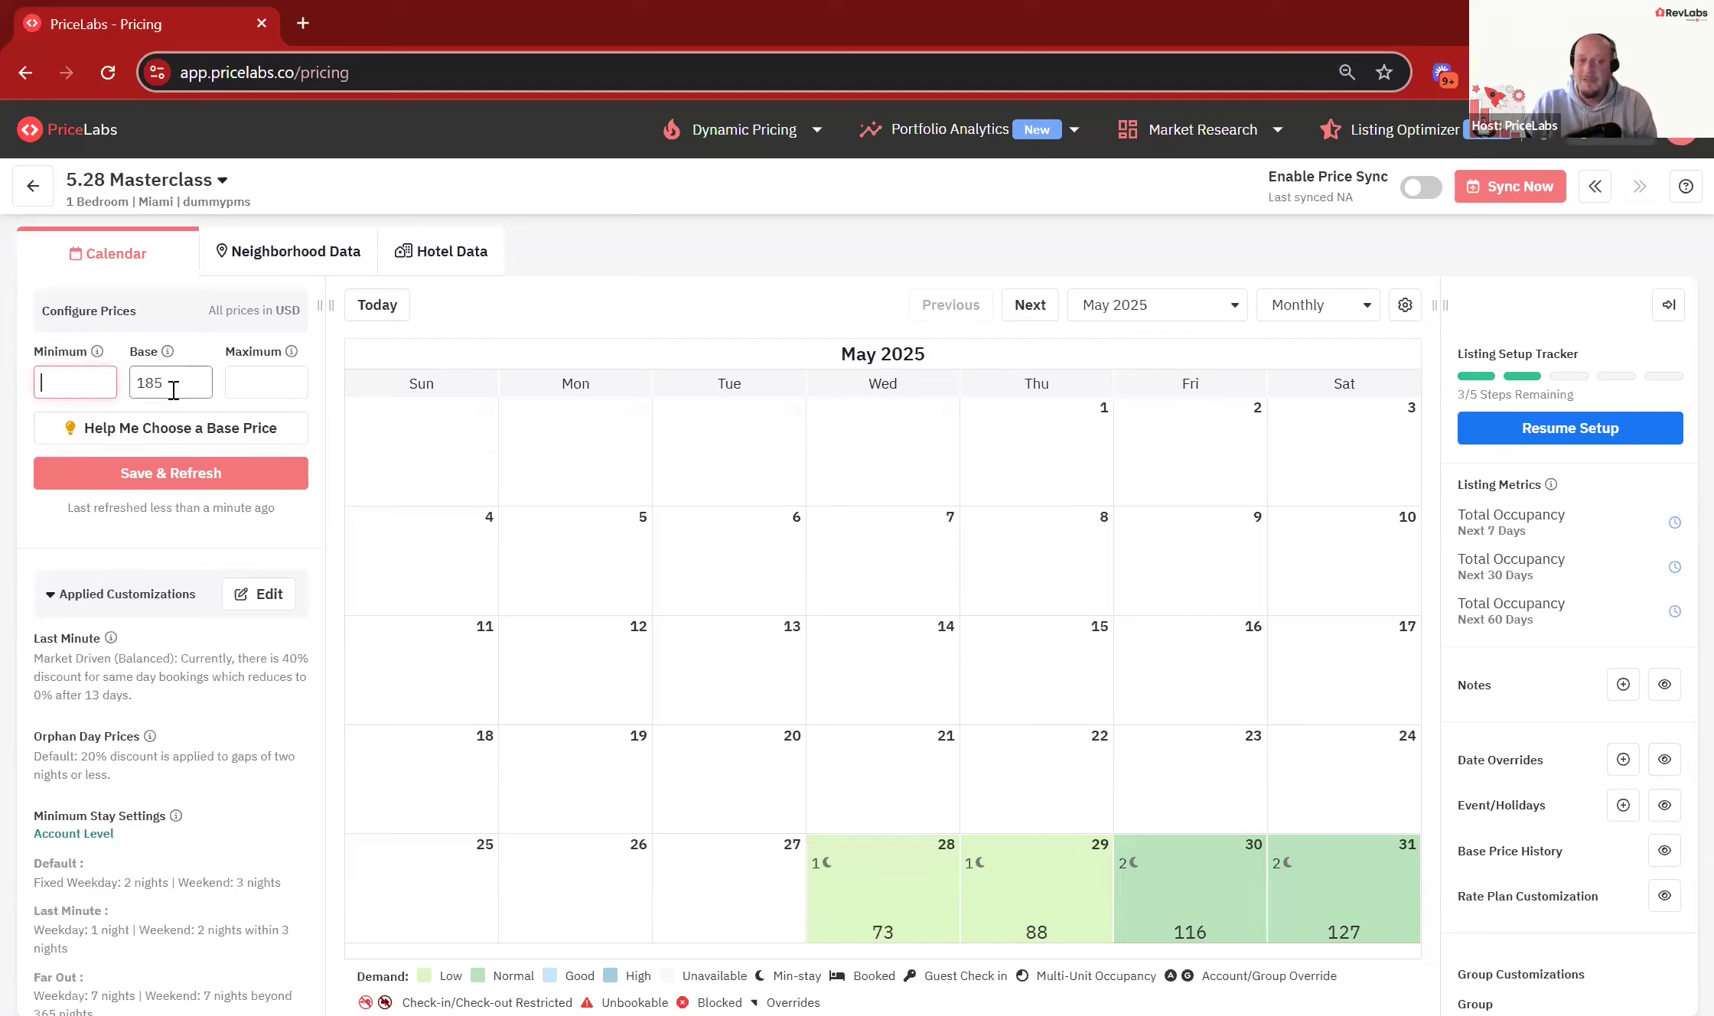
pyautogui.press('Tab')
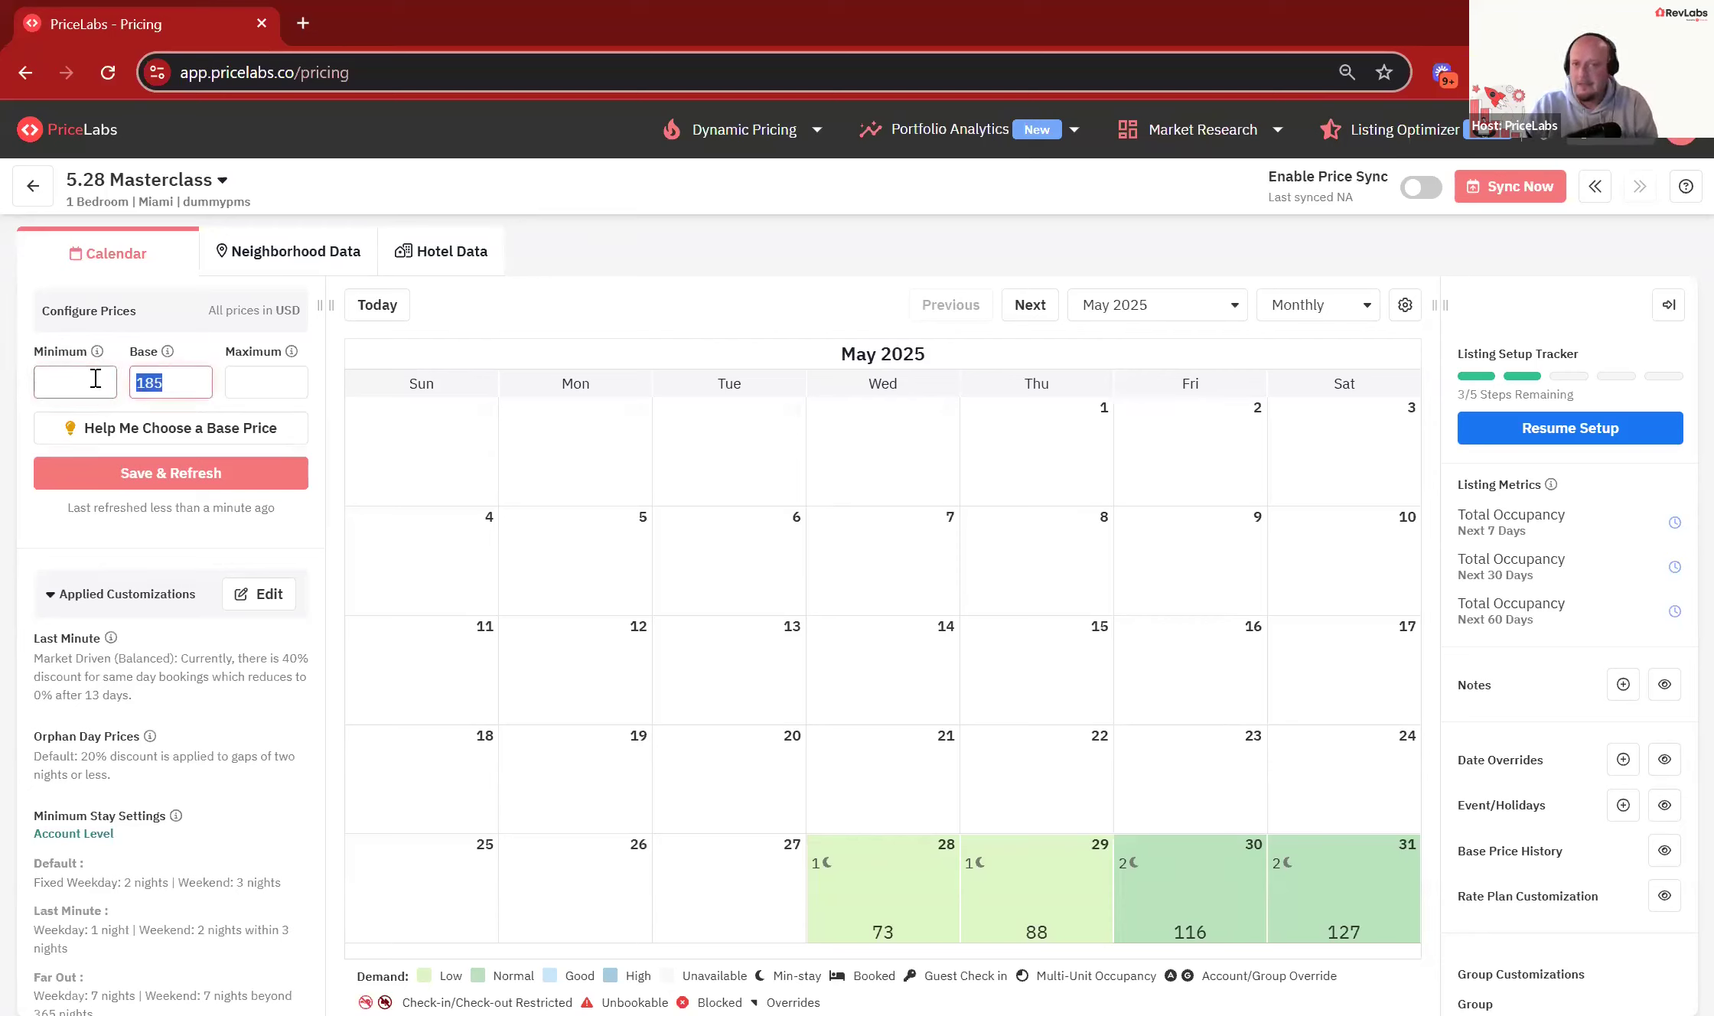
# Step: Set the 5.28 Masterclass listing's minimum price to 125 USD, then save and refresh its prices
pyautogui.click(68, 380)
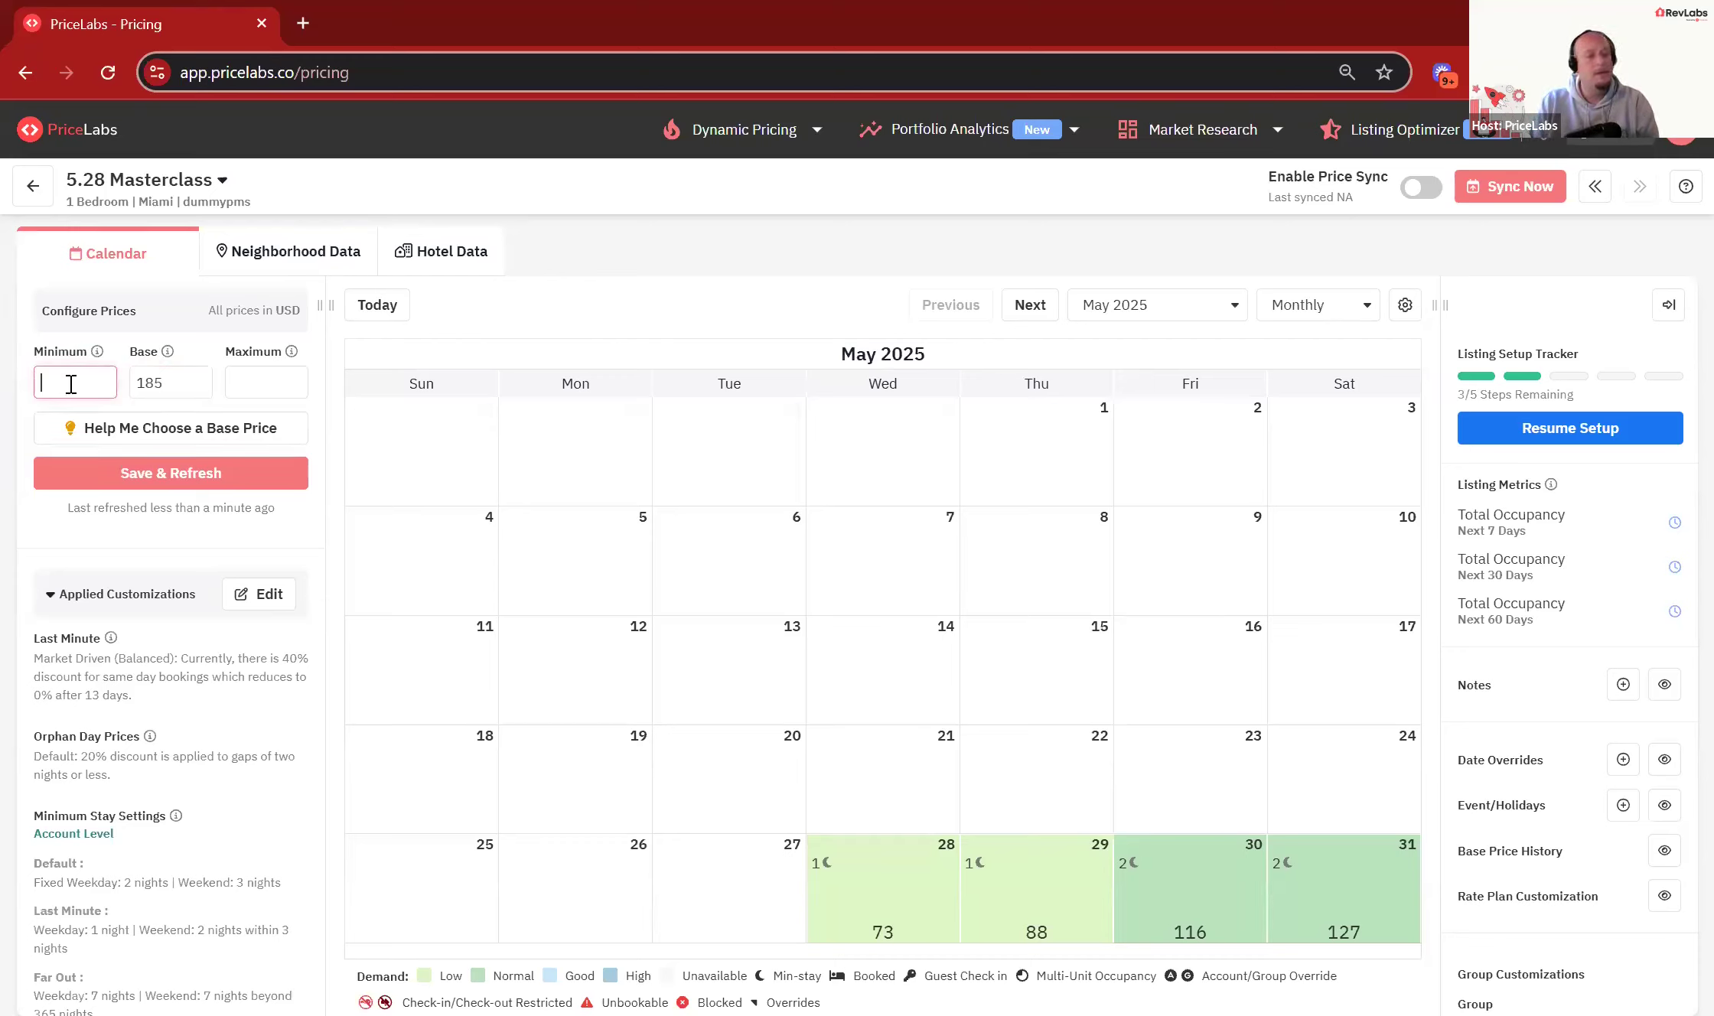
pyautogui.write('1')
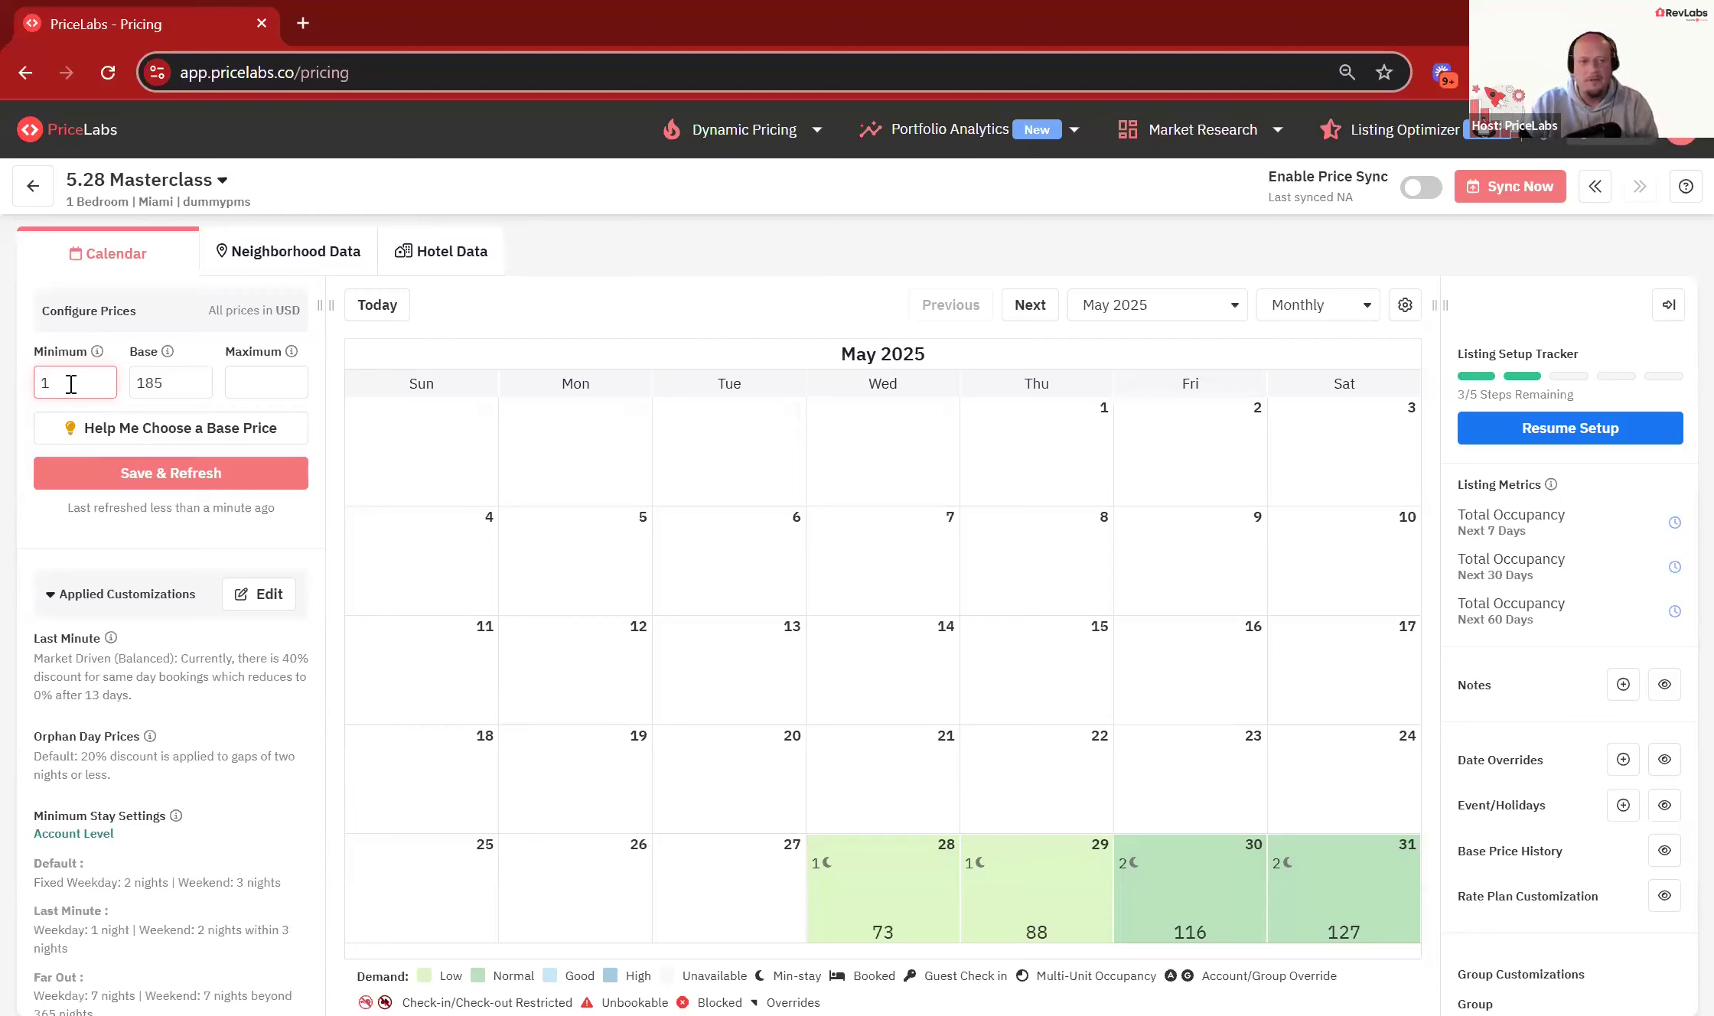
pyautogui.write('25')
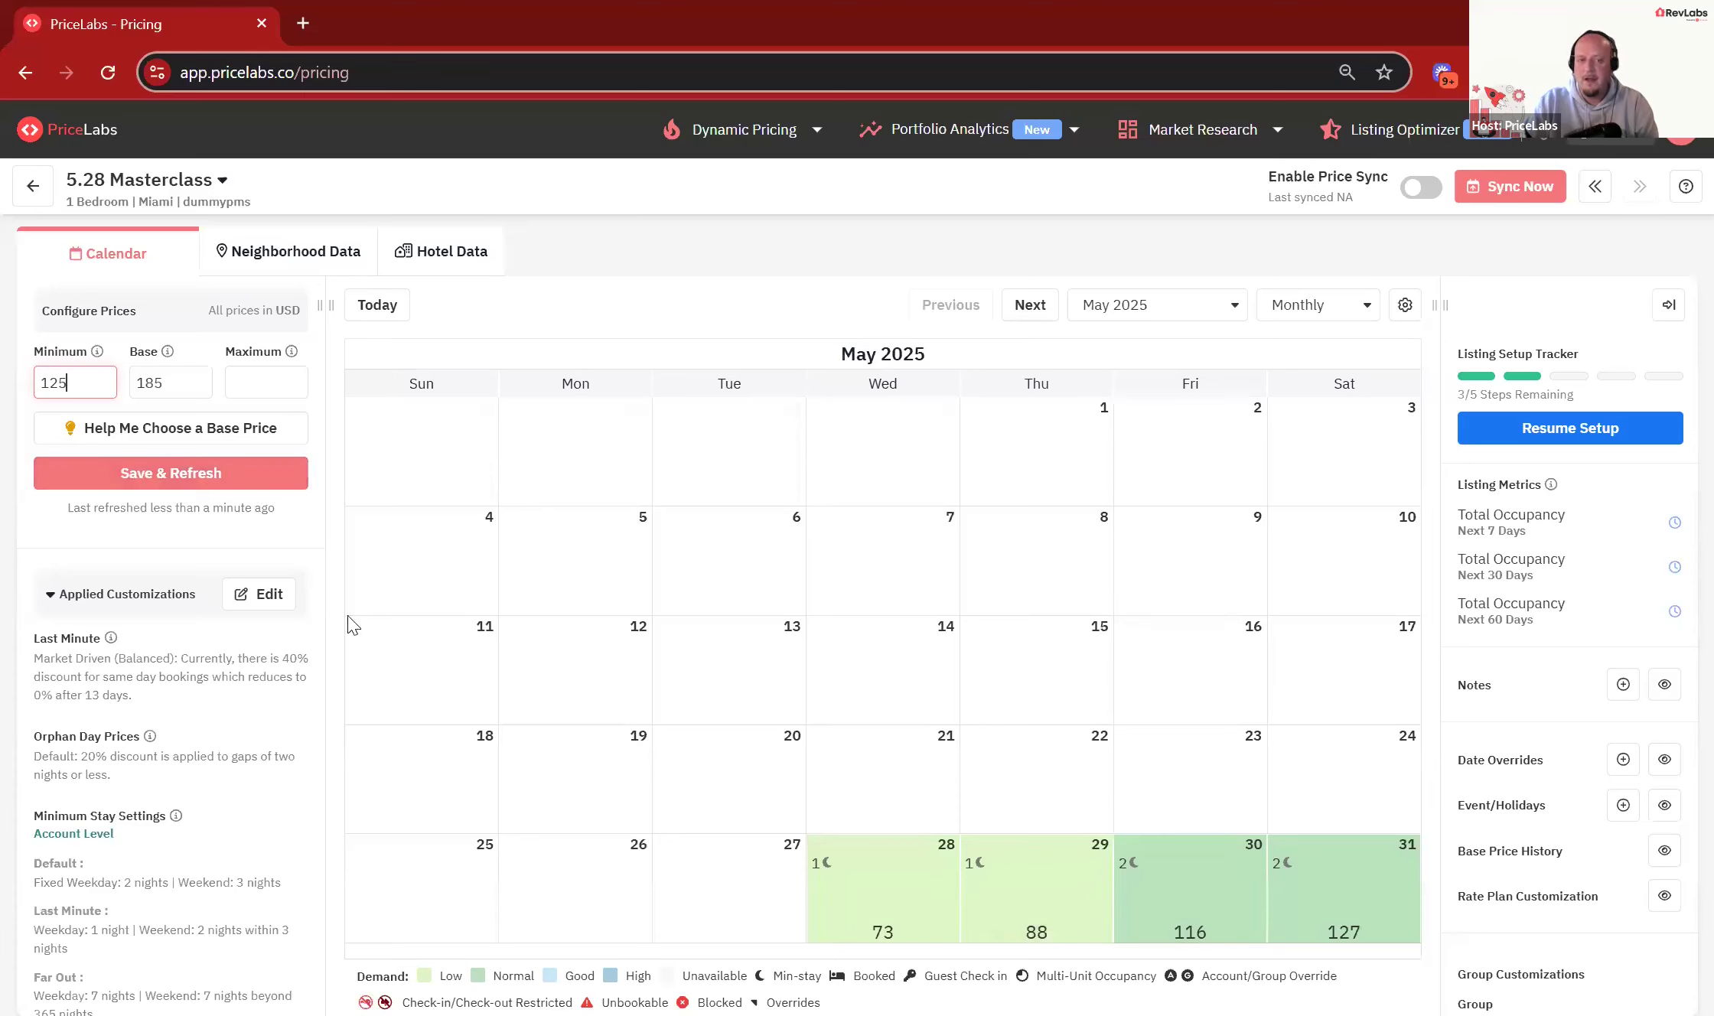
pyautogui.click(159, 480)
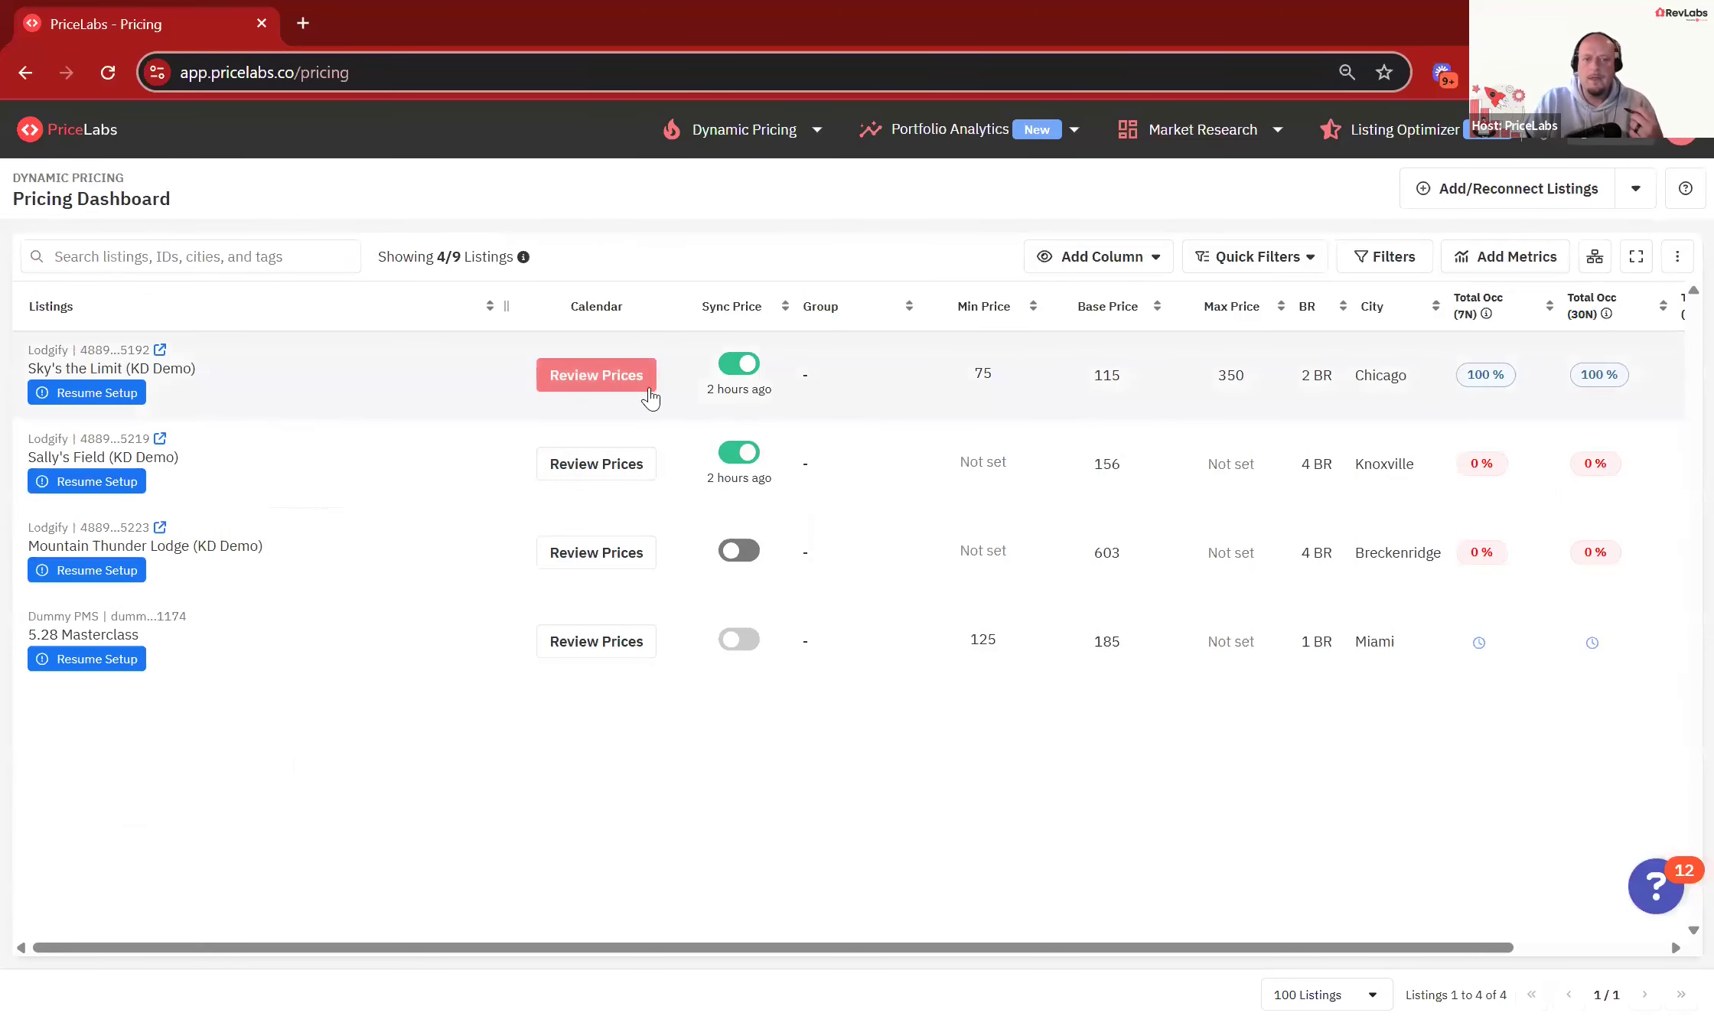
# Step: Open the Sky's the Limit (KD Demo) listing's prices, clear its minimum price, and save and refresh the calendar
pyautogui.click(598, 383)
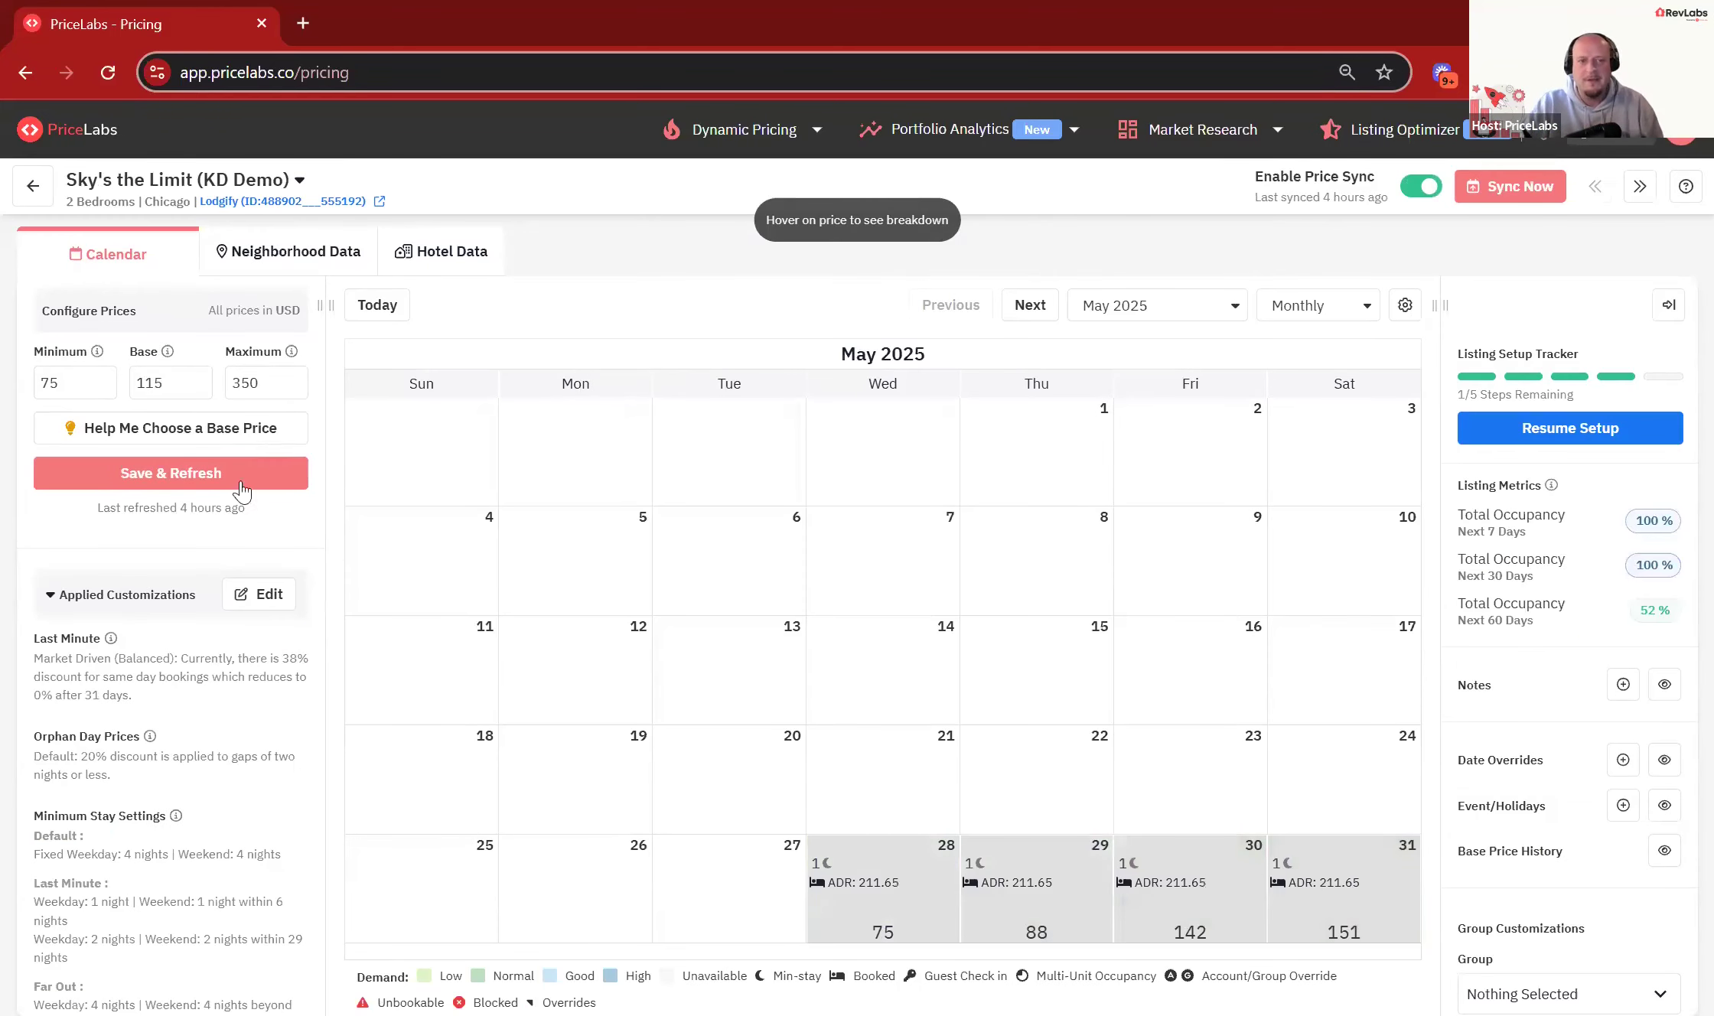
pyautogui.click(288, 472)
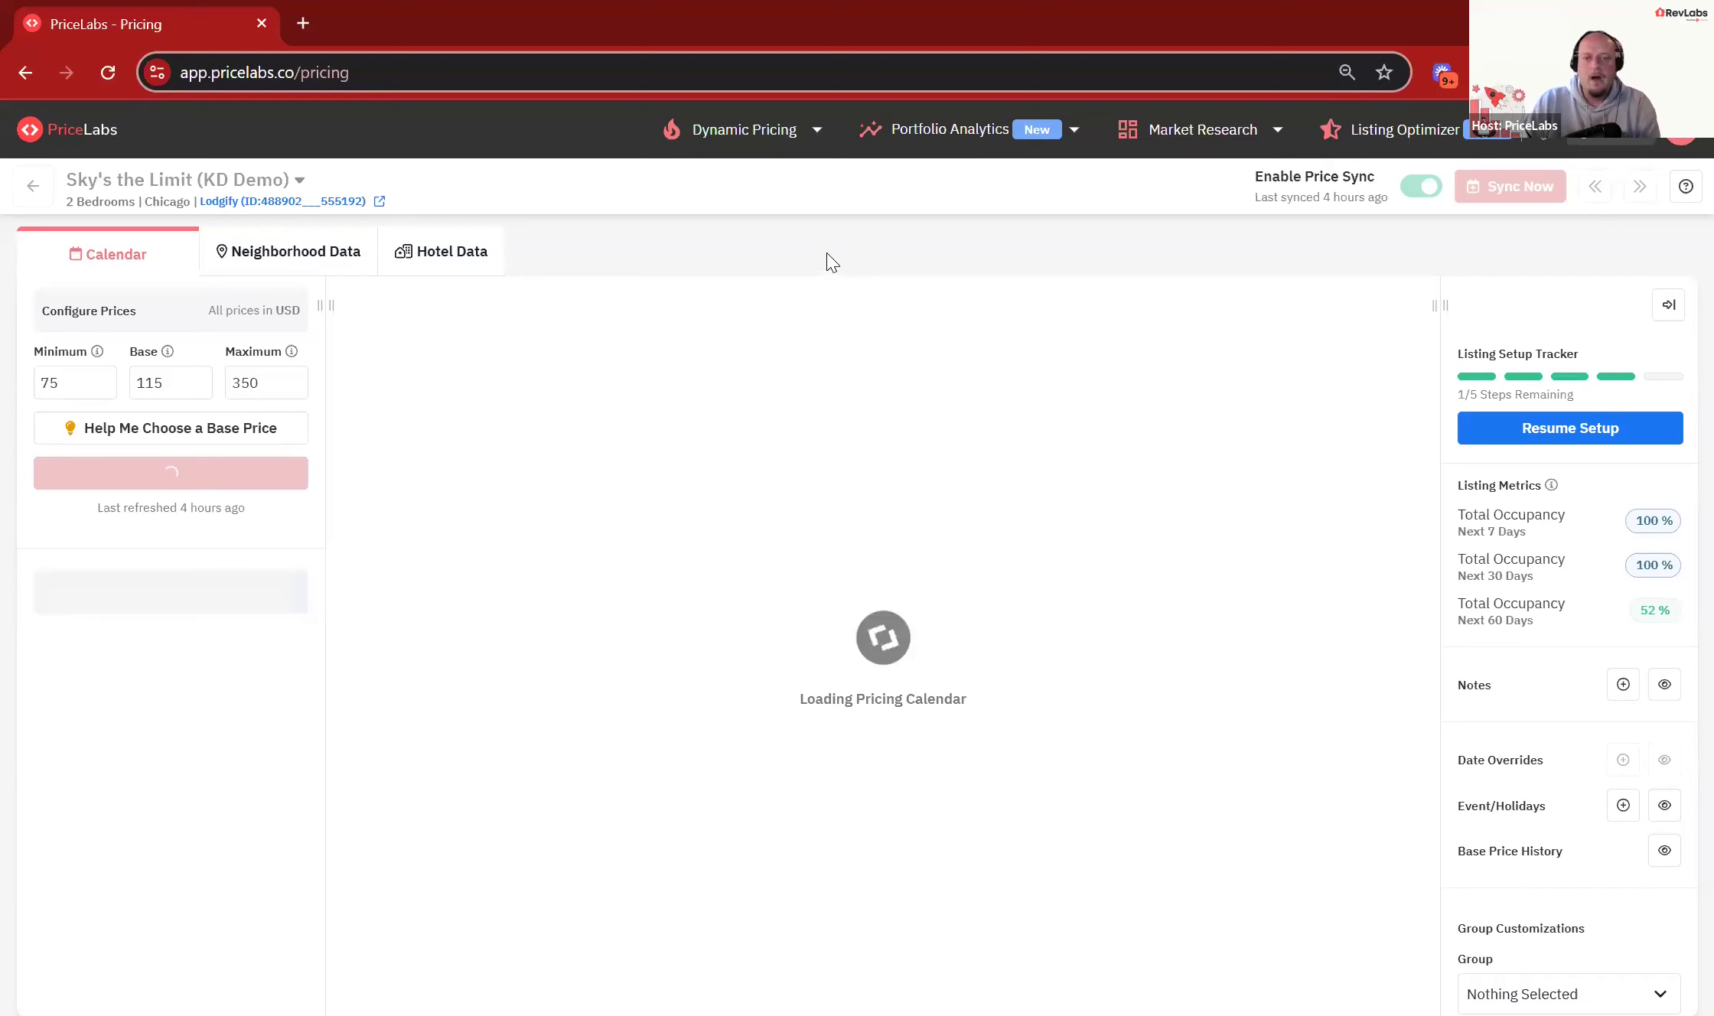
pyautogui.click(95, 383)
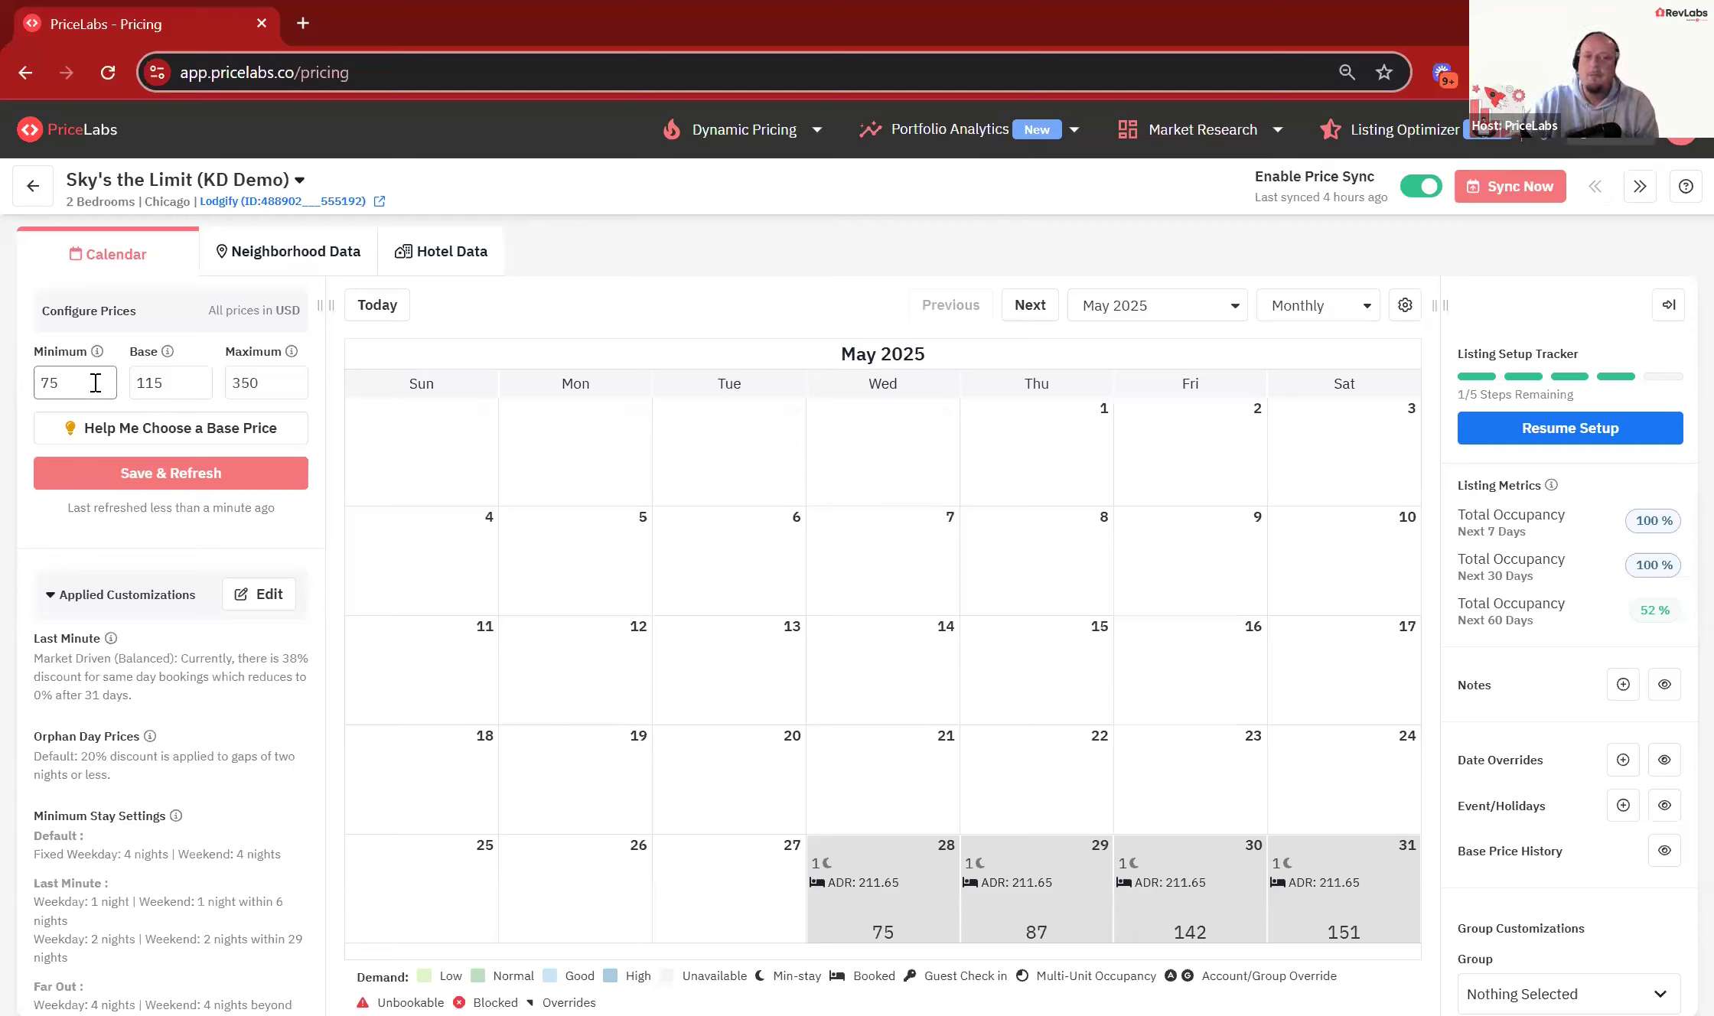
pyautogui.hotkey('ctrl', 'a')
pyautogui.press('BackSpace')
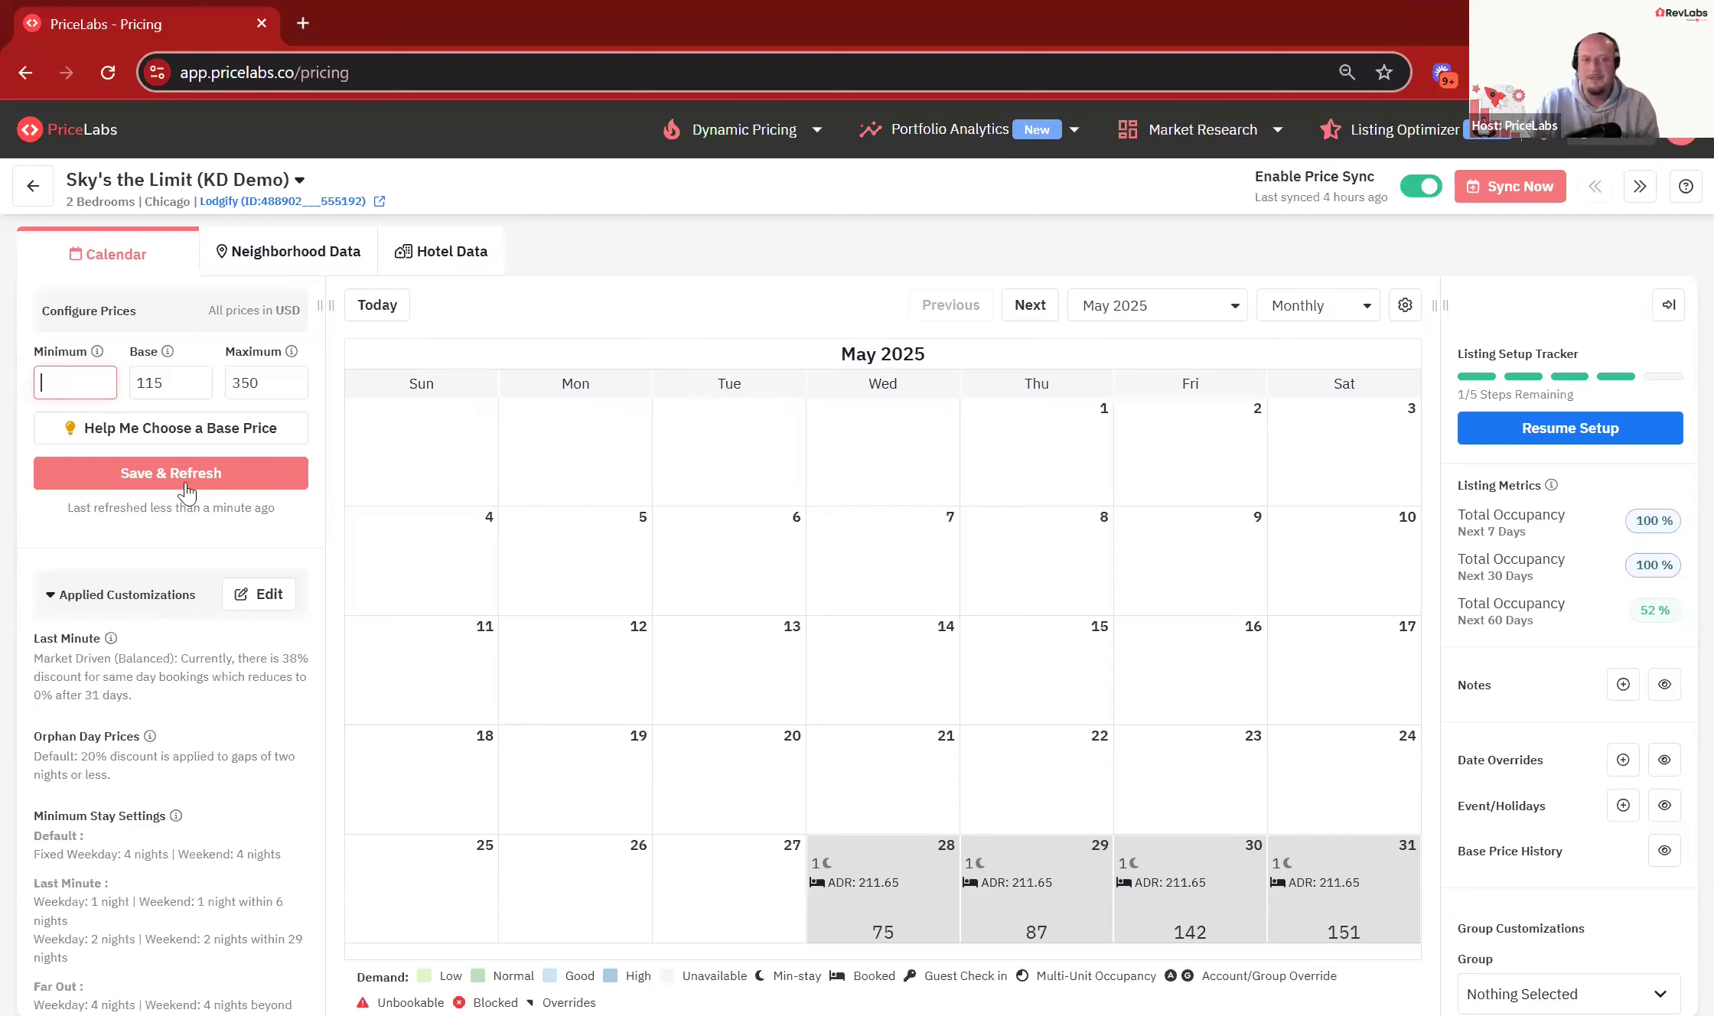
pyautogui.click(117, 481)
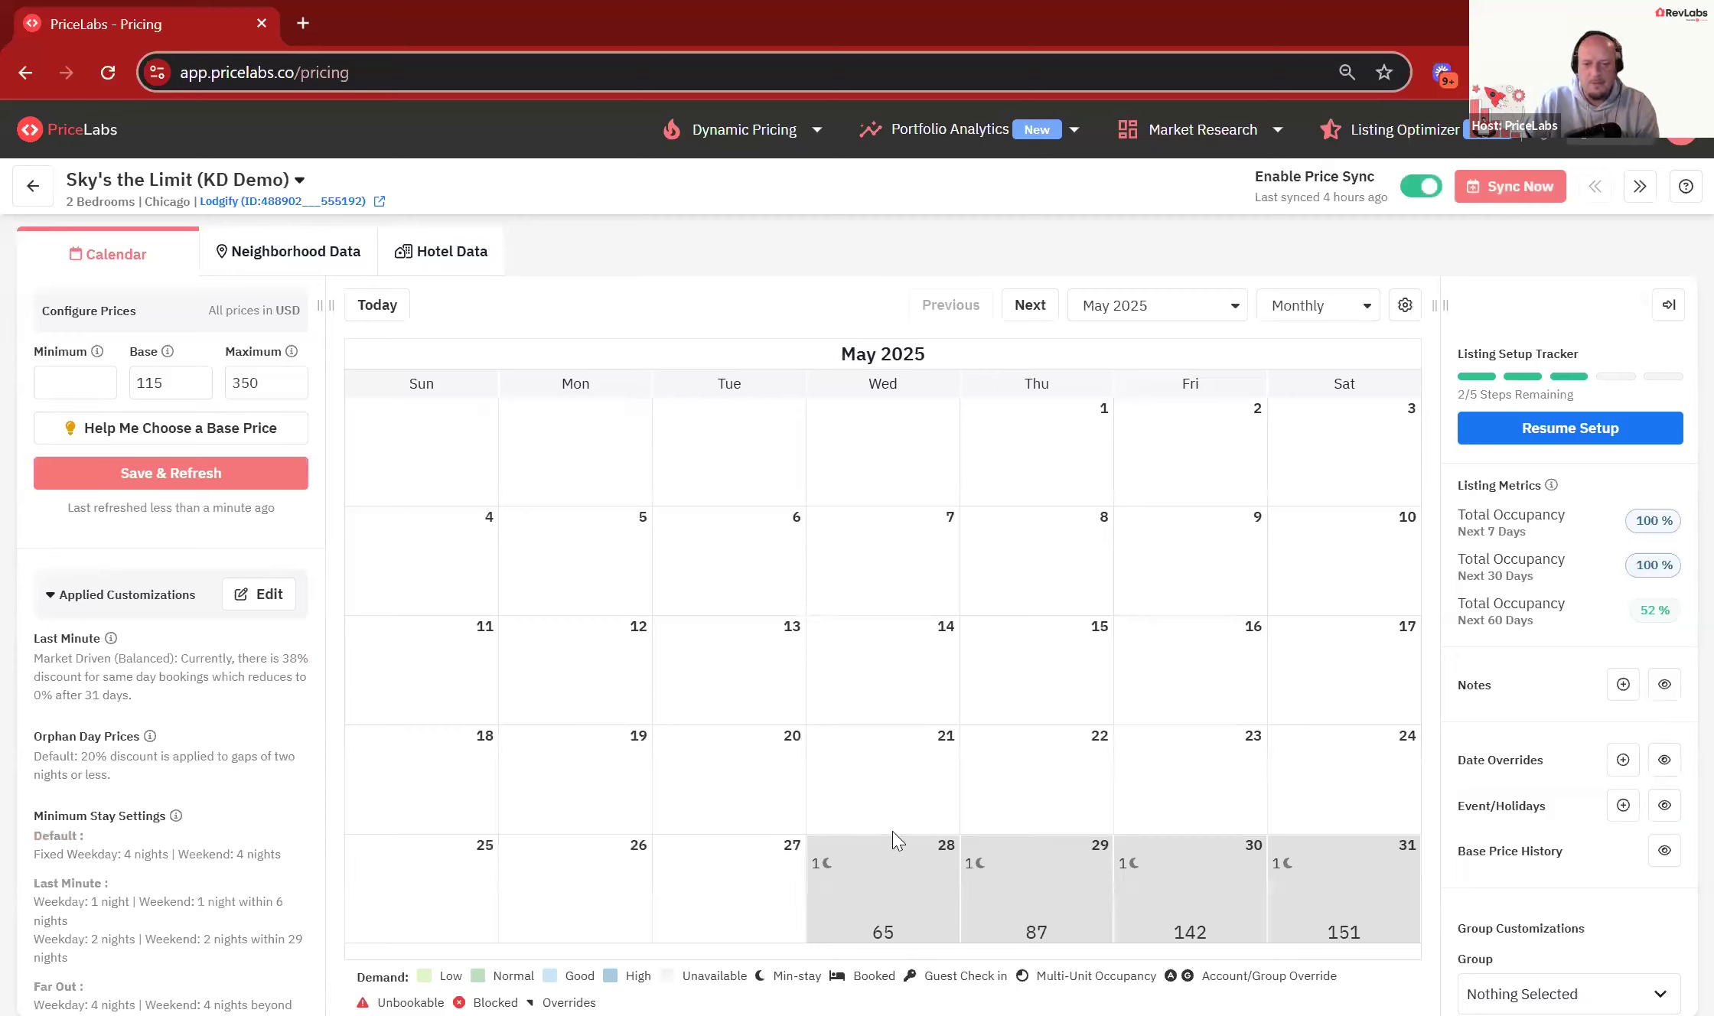
# Step: Enter 75 USD as the minimum price for Sky's the Limit without saving it
pyautogui.click(64, 388)
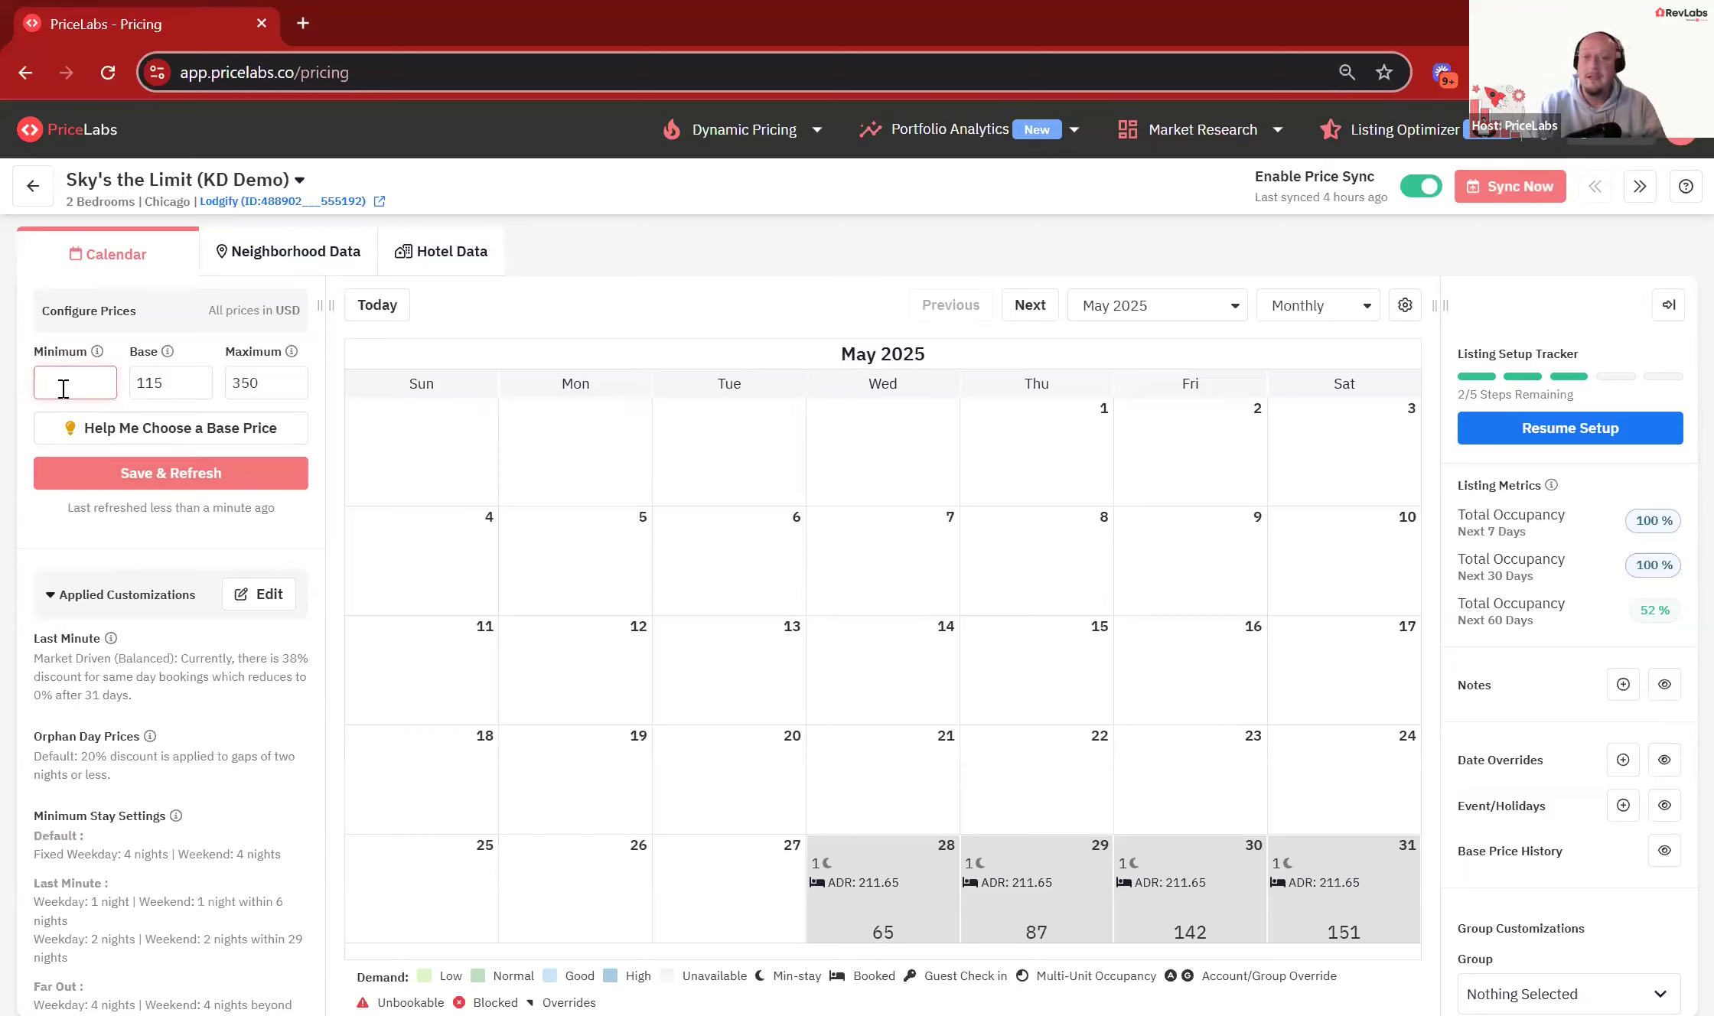
pyautogui.write('65')
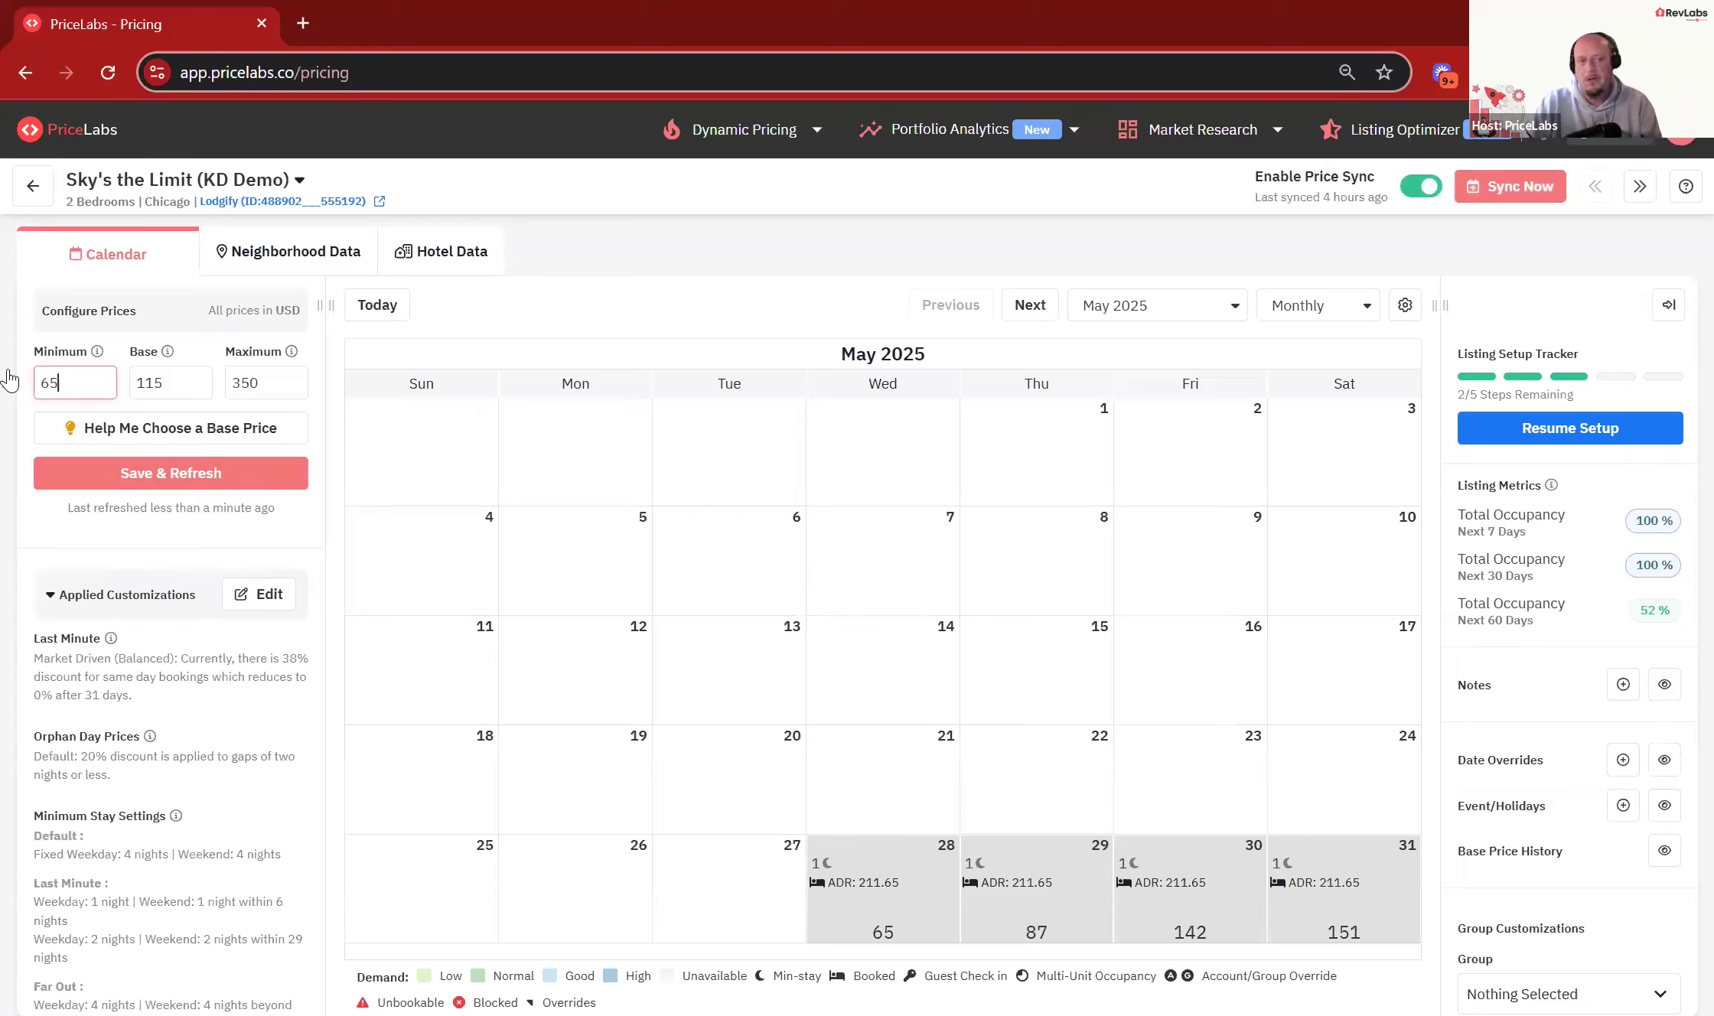
pyautogui.press('BackSpace')
pyautogui.press('BackSpace')
pyautogui.write('75')
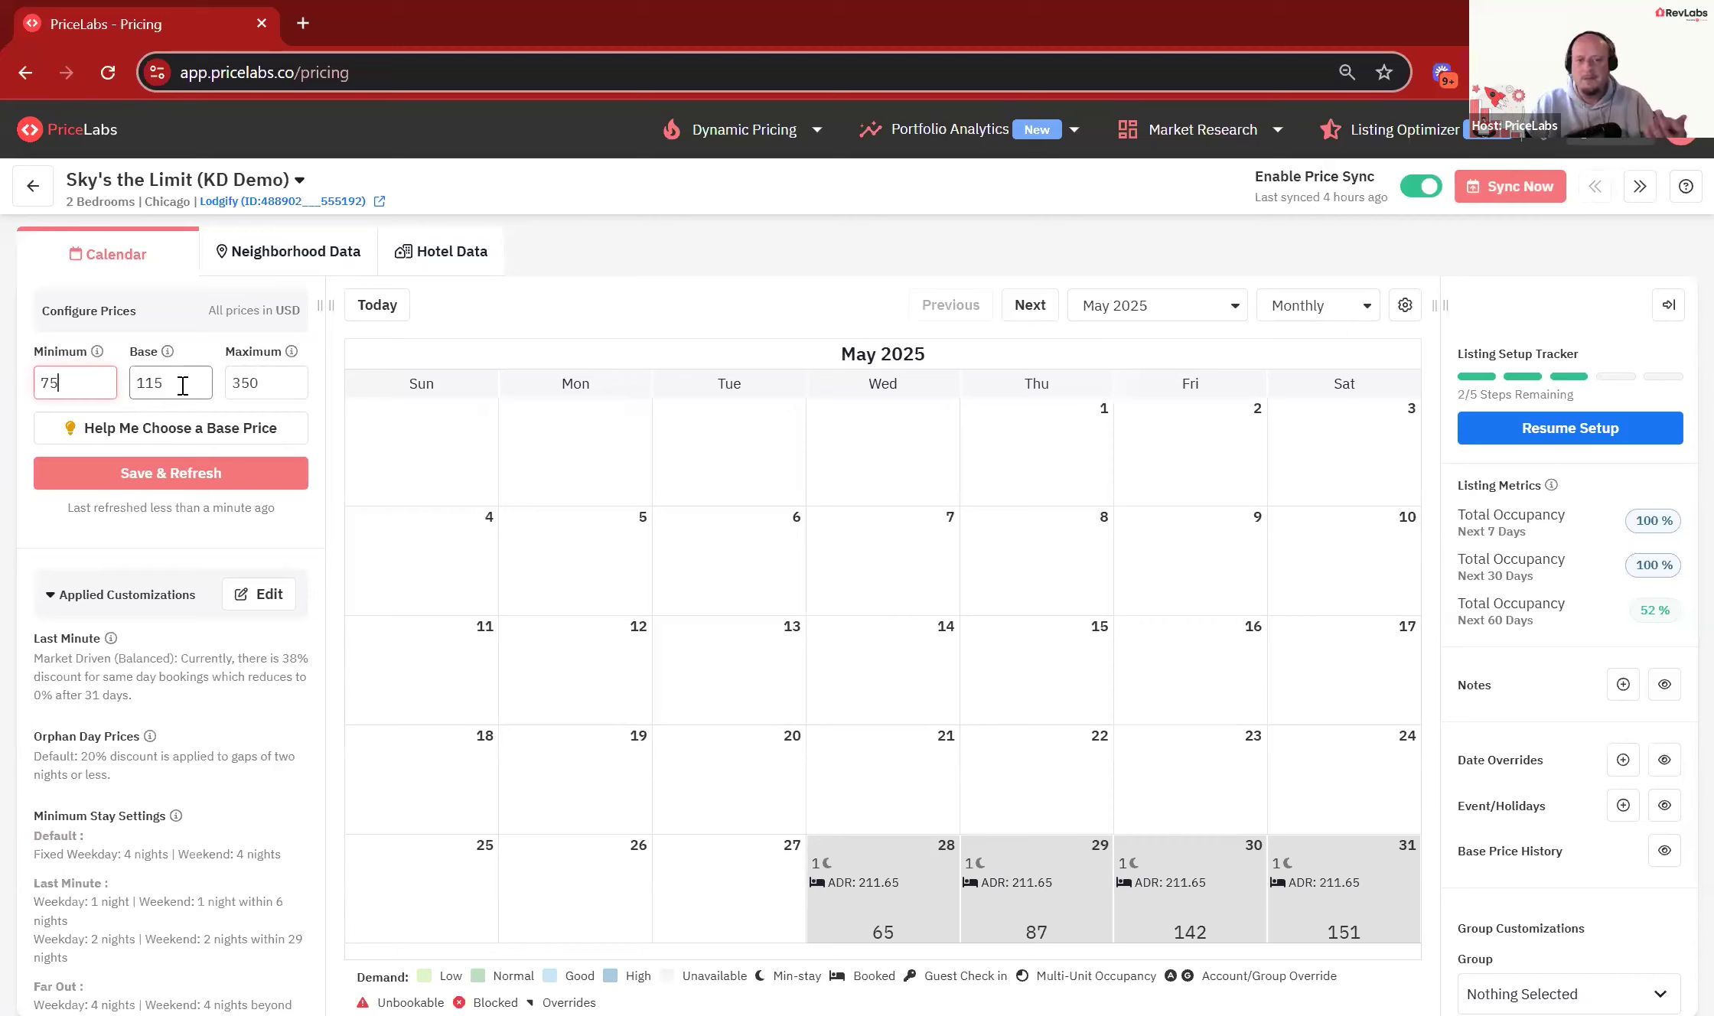
# Step: Review the base price helper's recommendation for Sky's the Limit, including when it was last generated, and close it unchanged
pyautogui.click(166, 440)
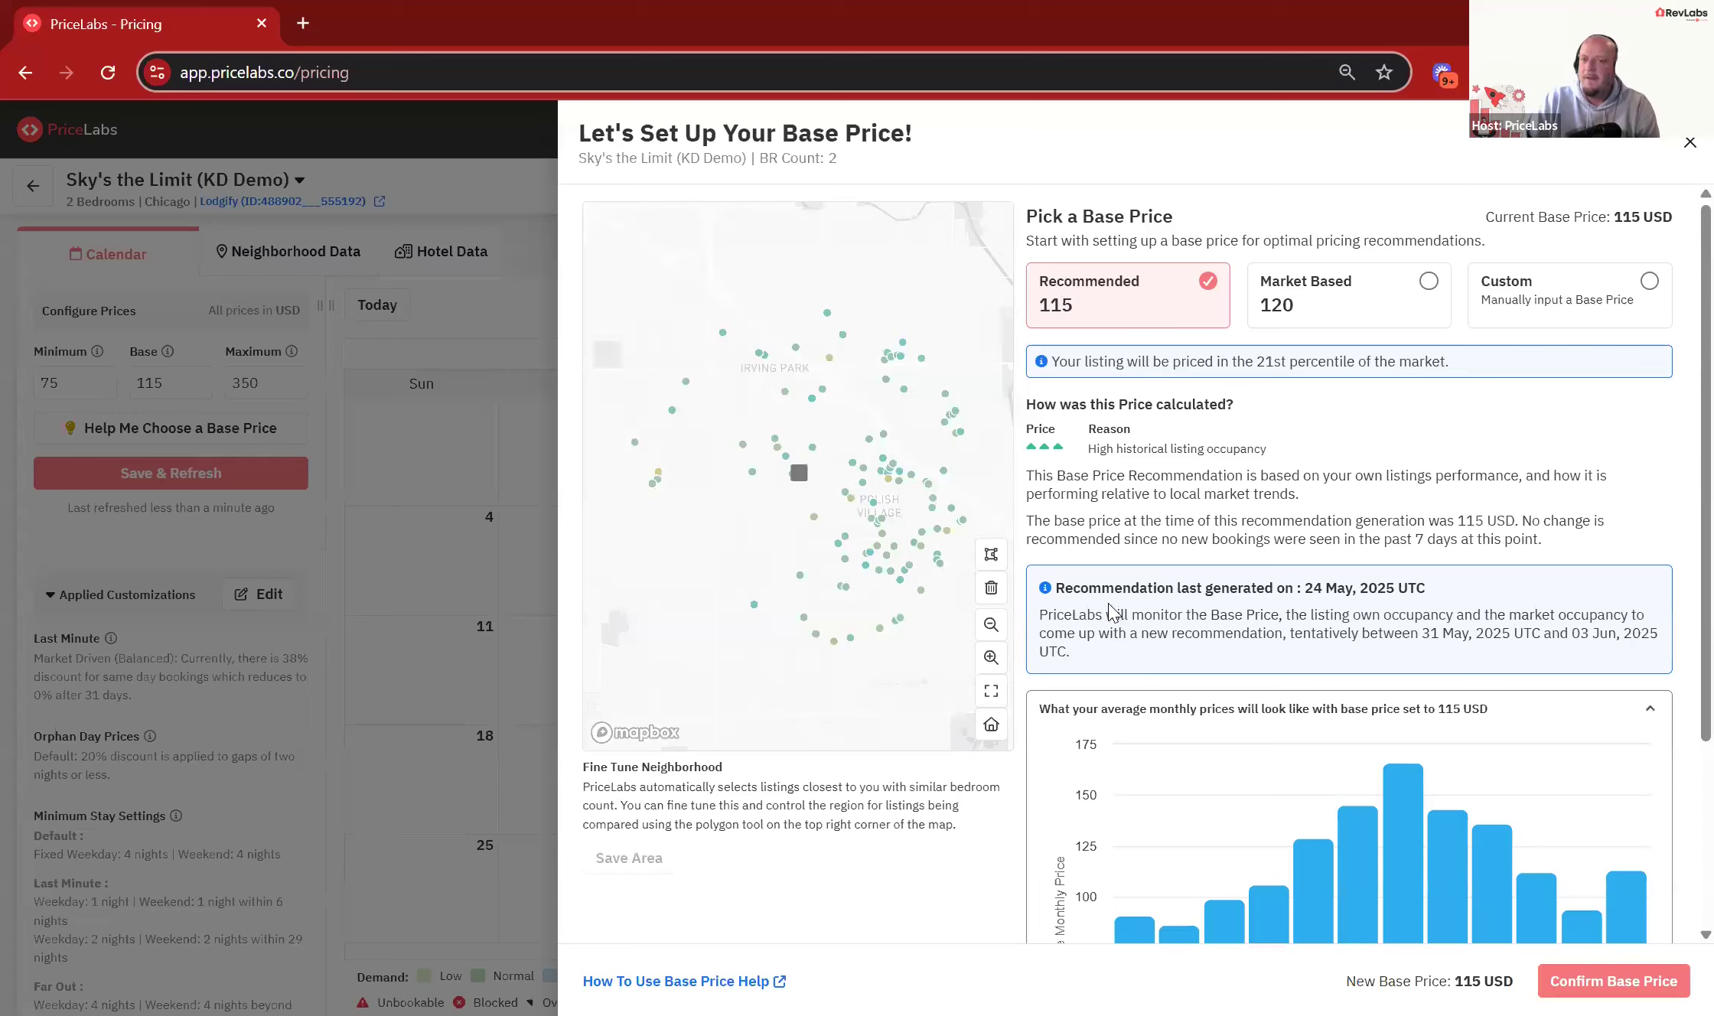
pyautogui.moveTo(1089, 588); pyautogui.dragTo(1446, 614)
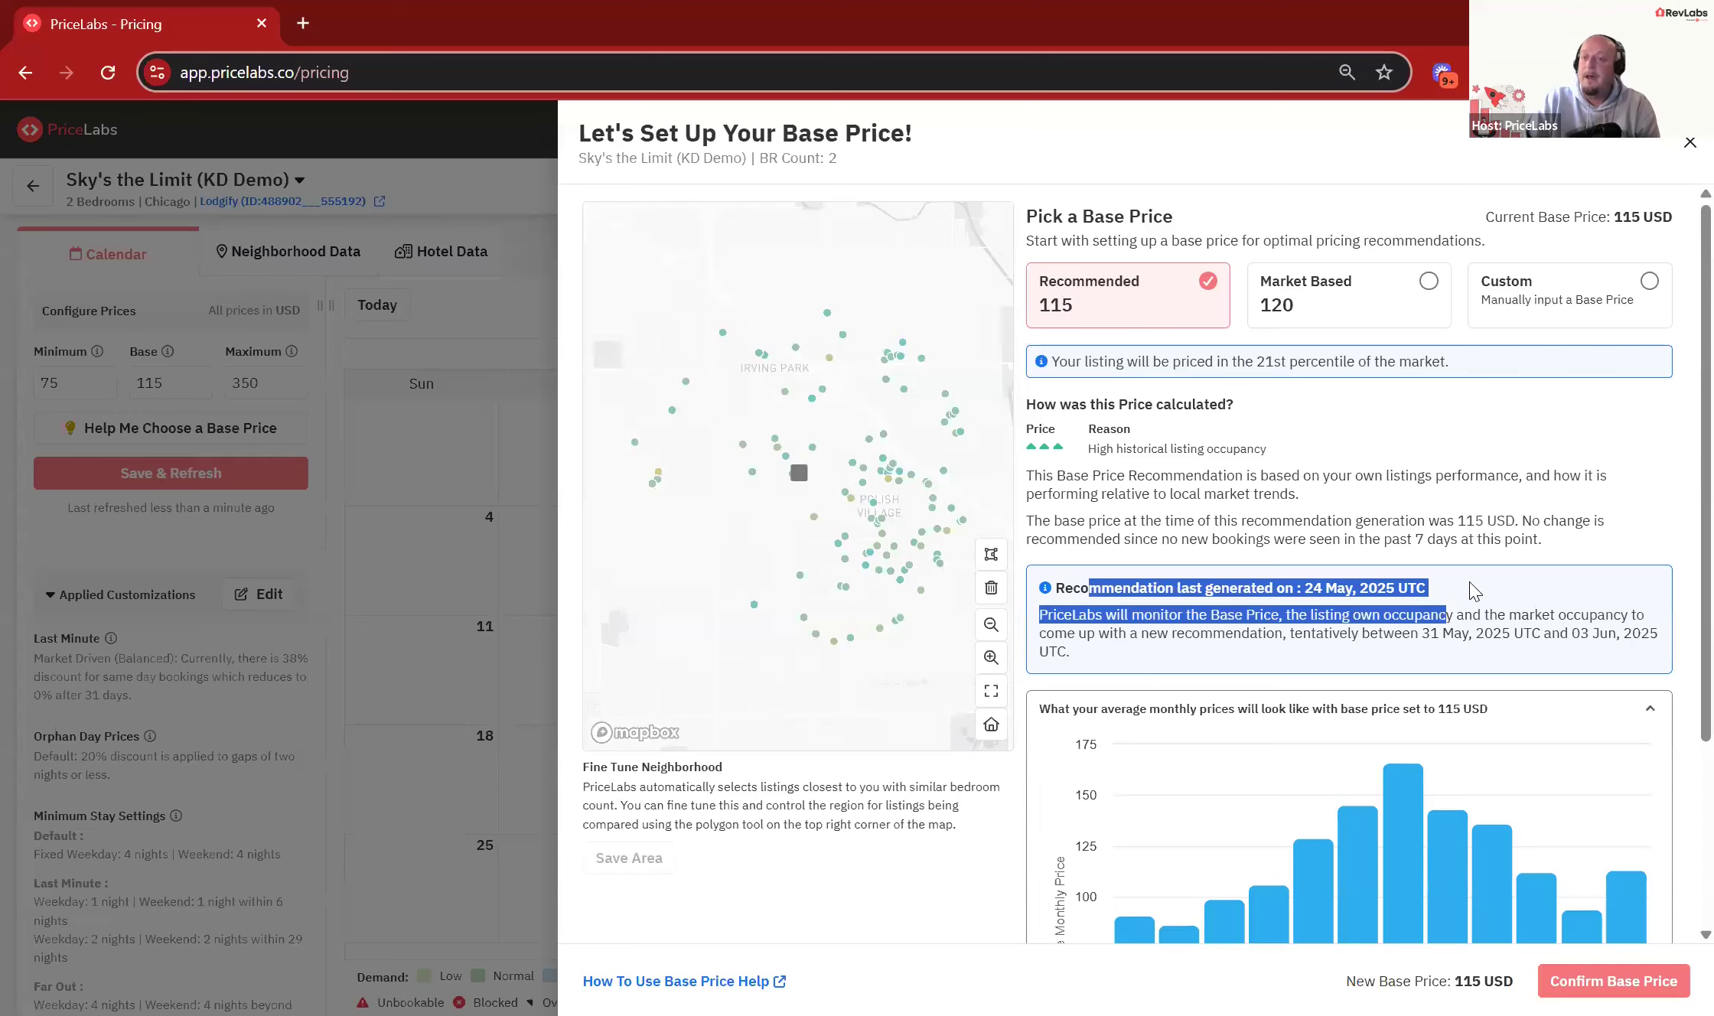
pyautogui.click(1516, 607)
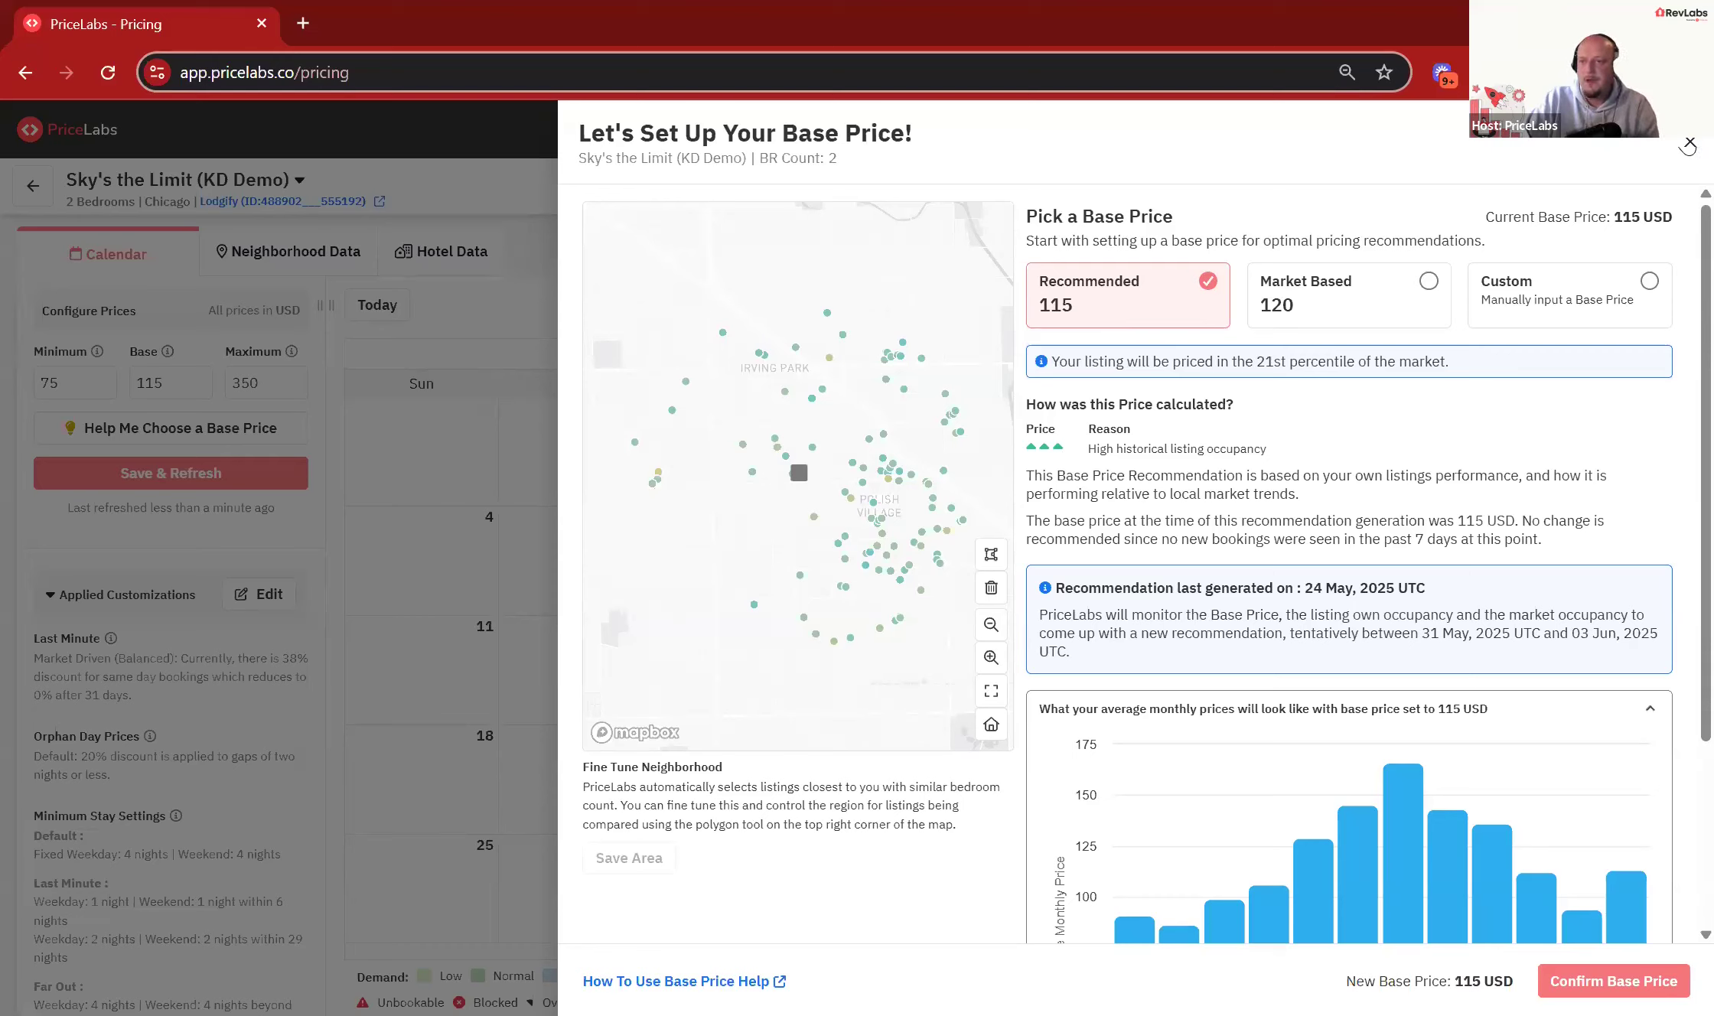
pyautogui.click(1689, 146)
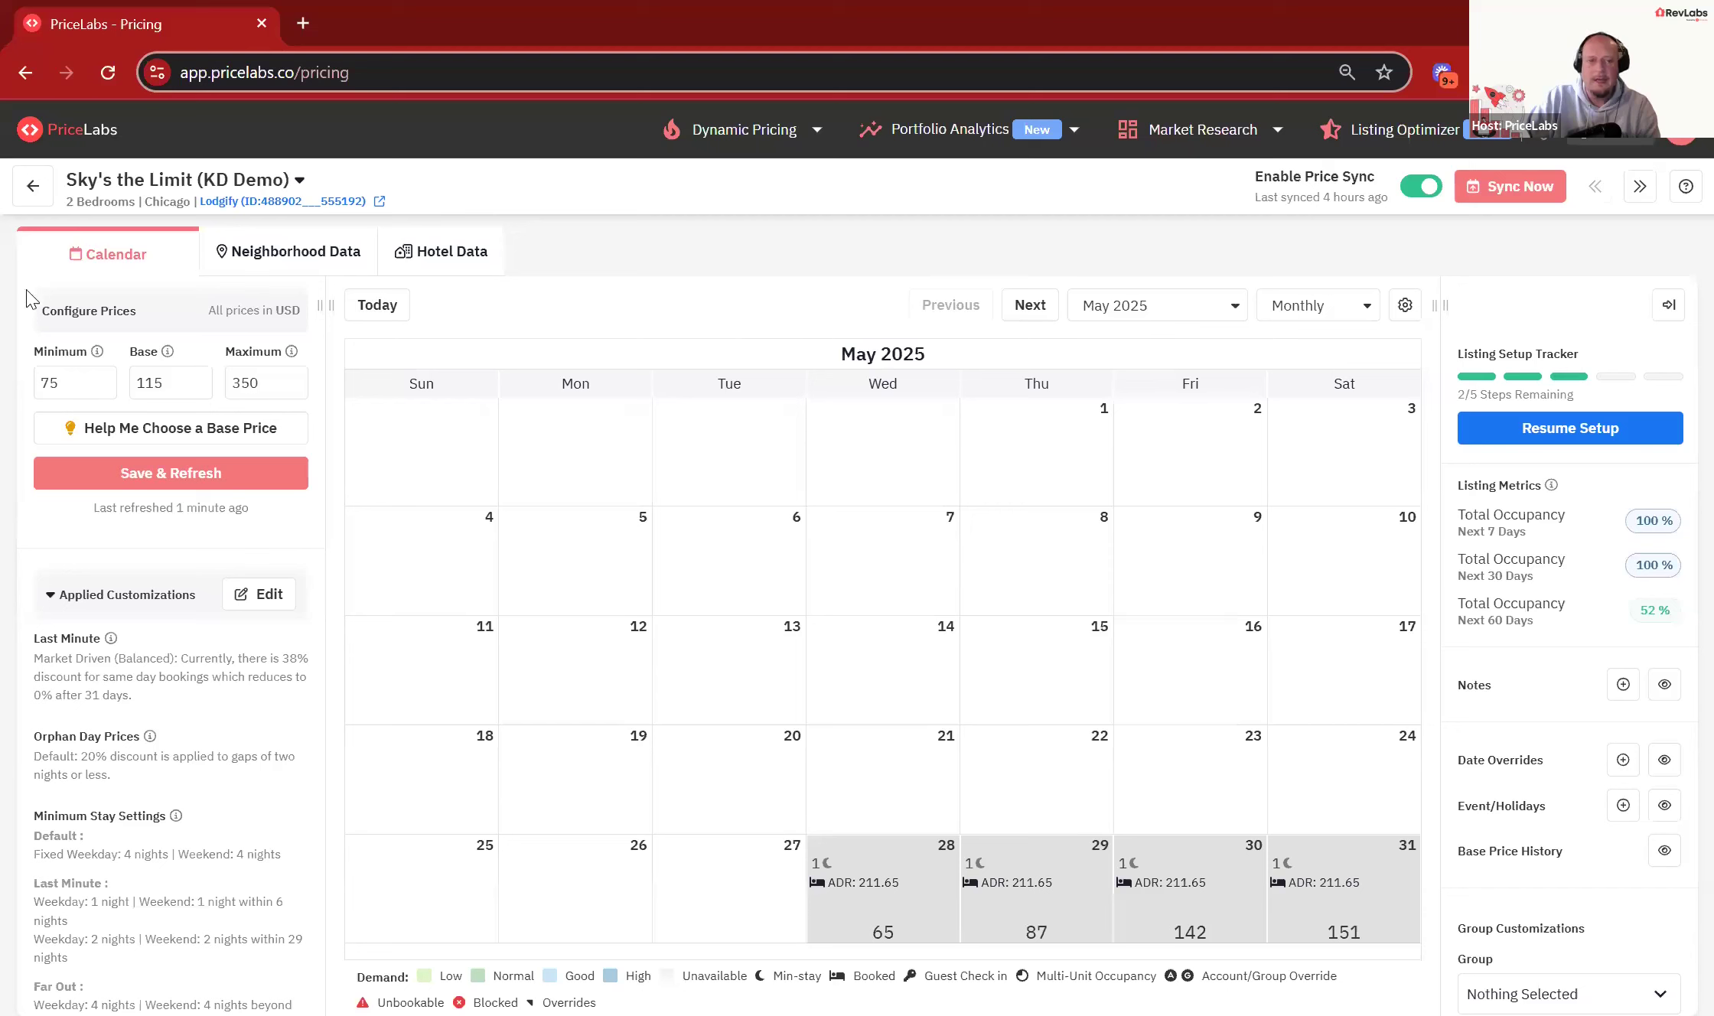
# Step: Open the Sally's Field (KD Demo) listing, refresh its prices, and set its base price to the Recommended value of 153 USD
pyautogui.click(29, 195)
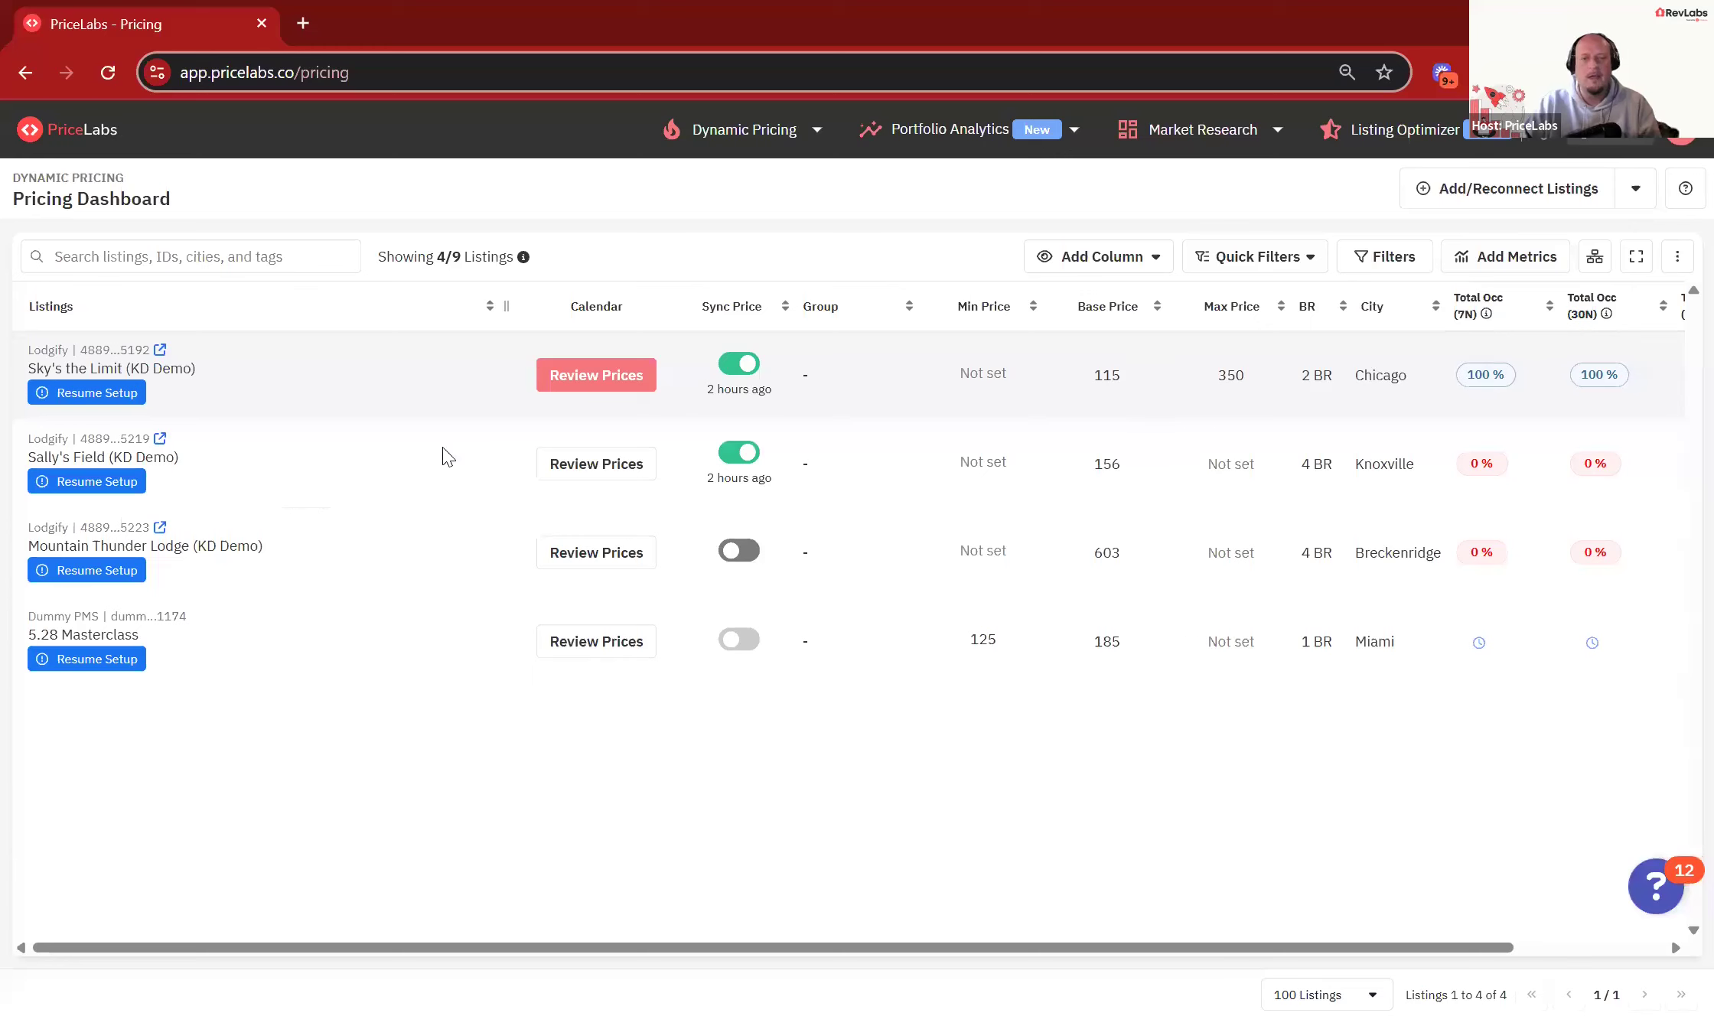
pyautogui.click(611, 488)
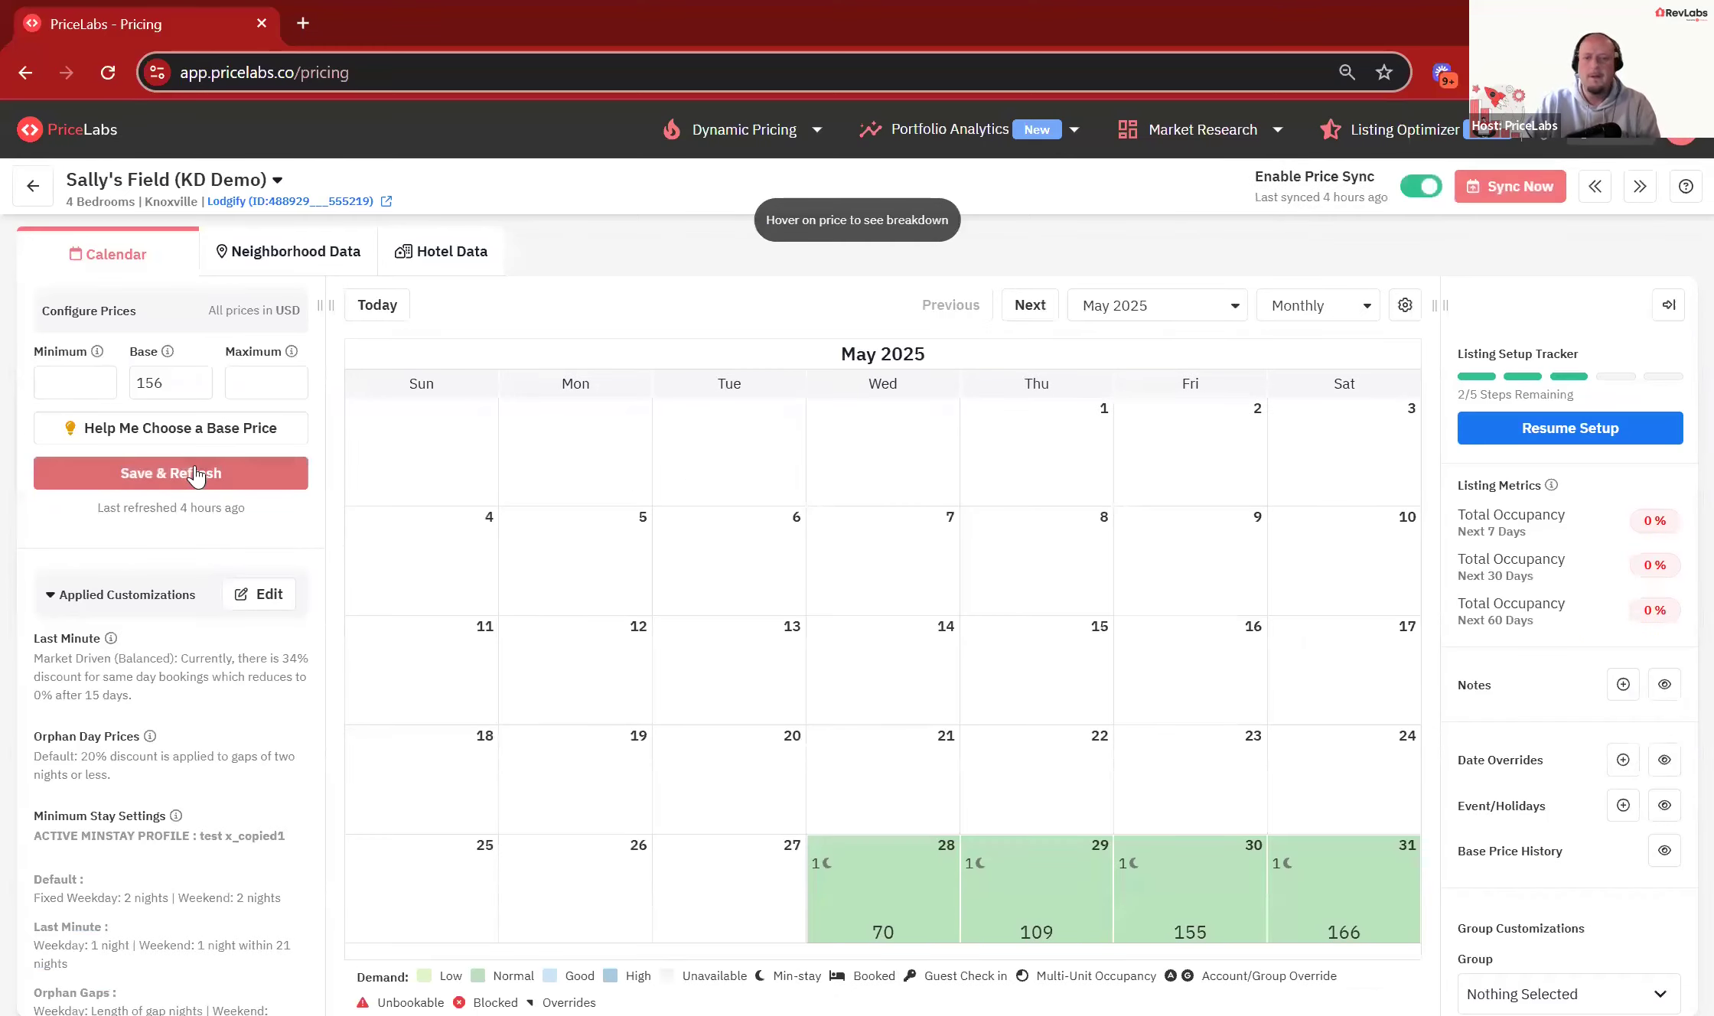
pyautogui.click(177, 472)
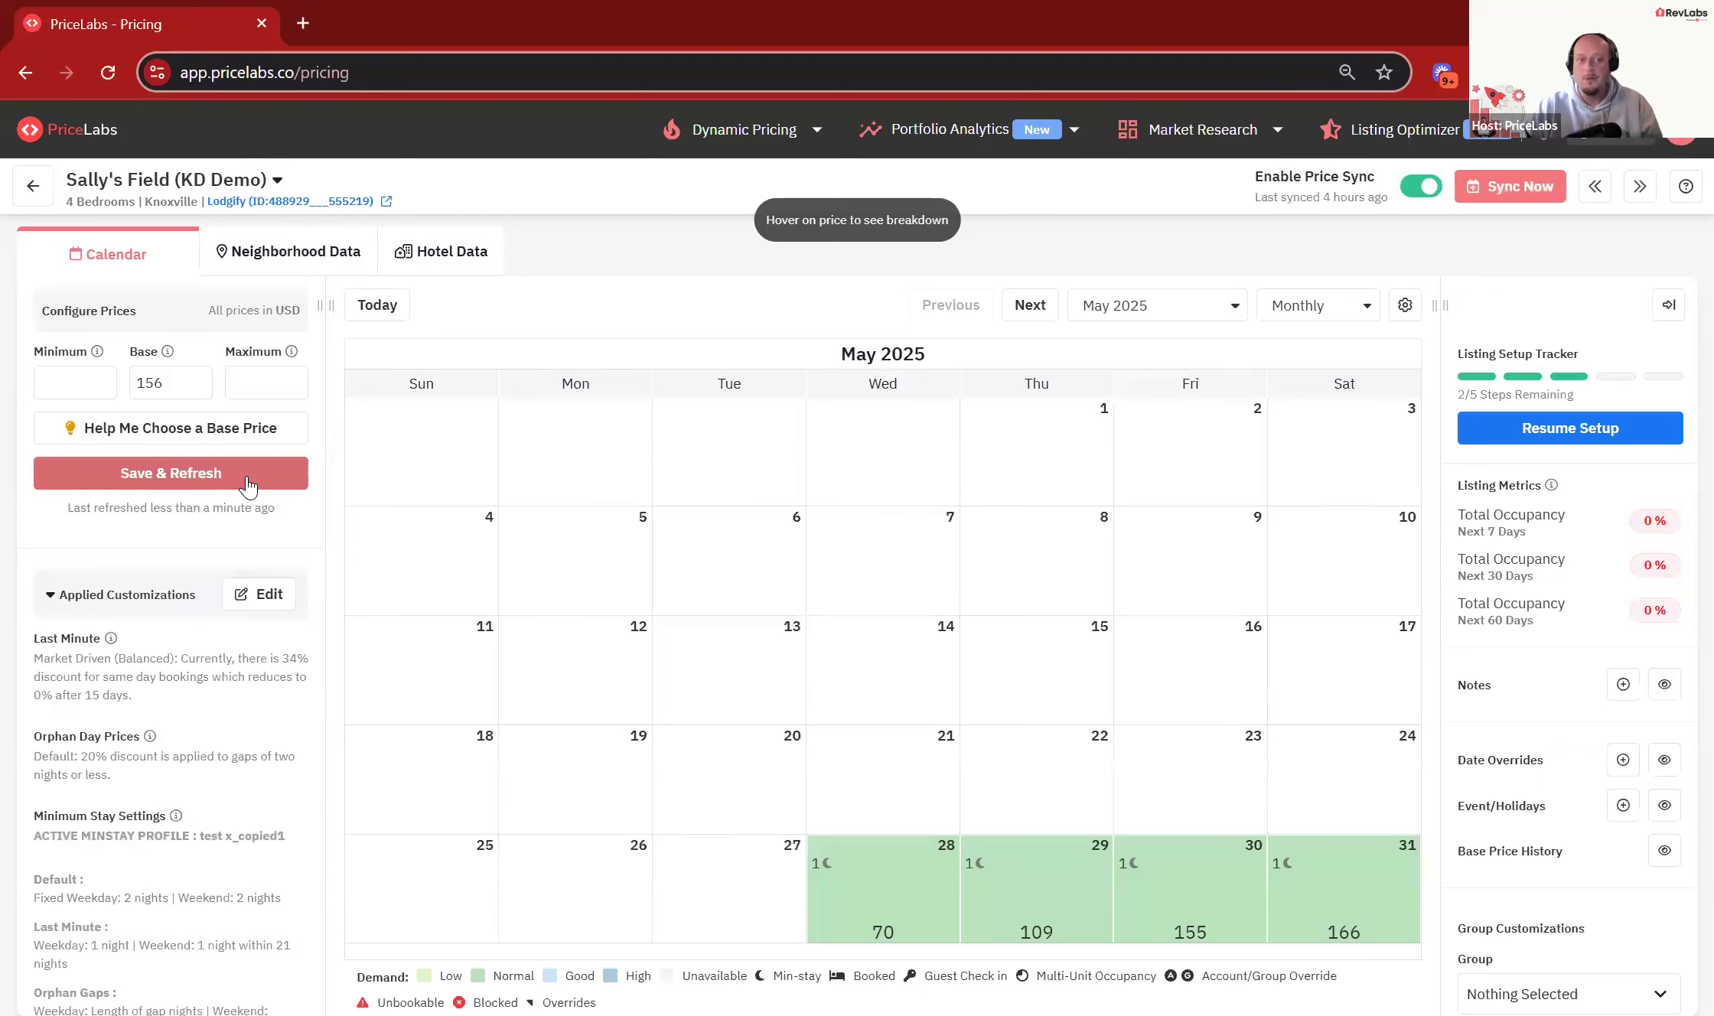
pyautogui.click(163, 429)
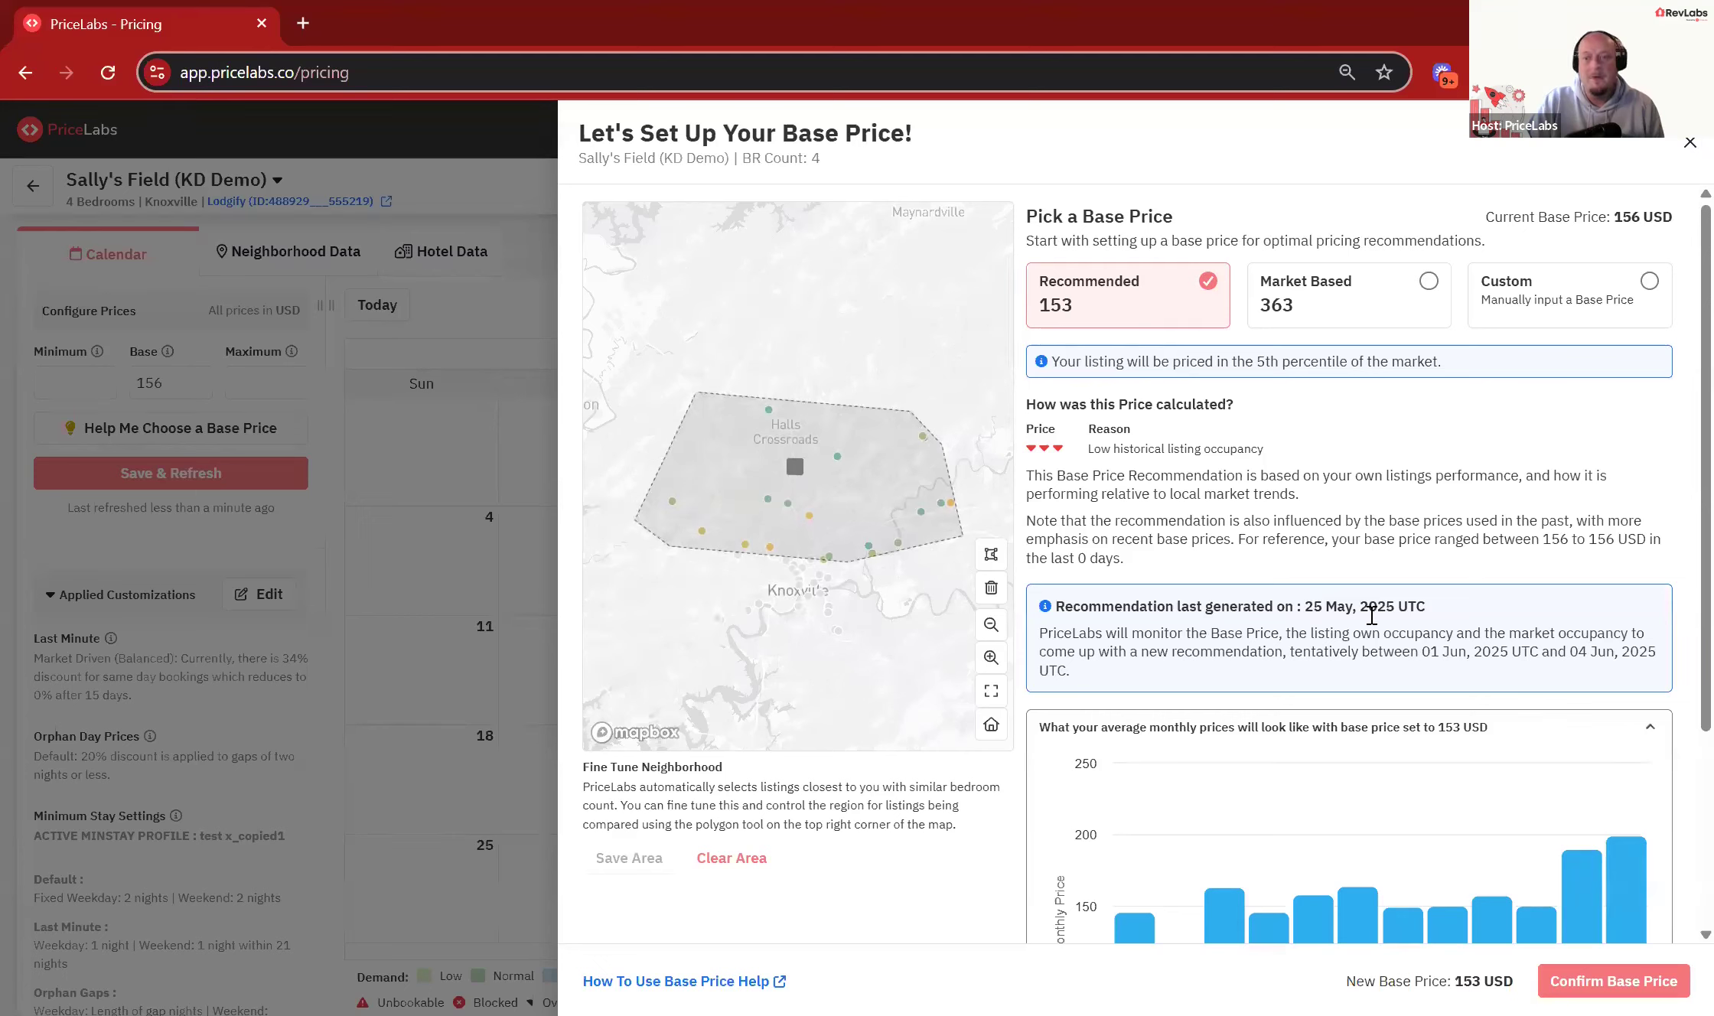
pyautogui.click(1607, 973)
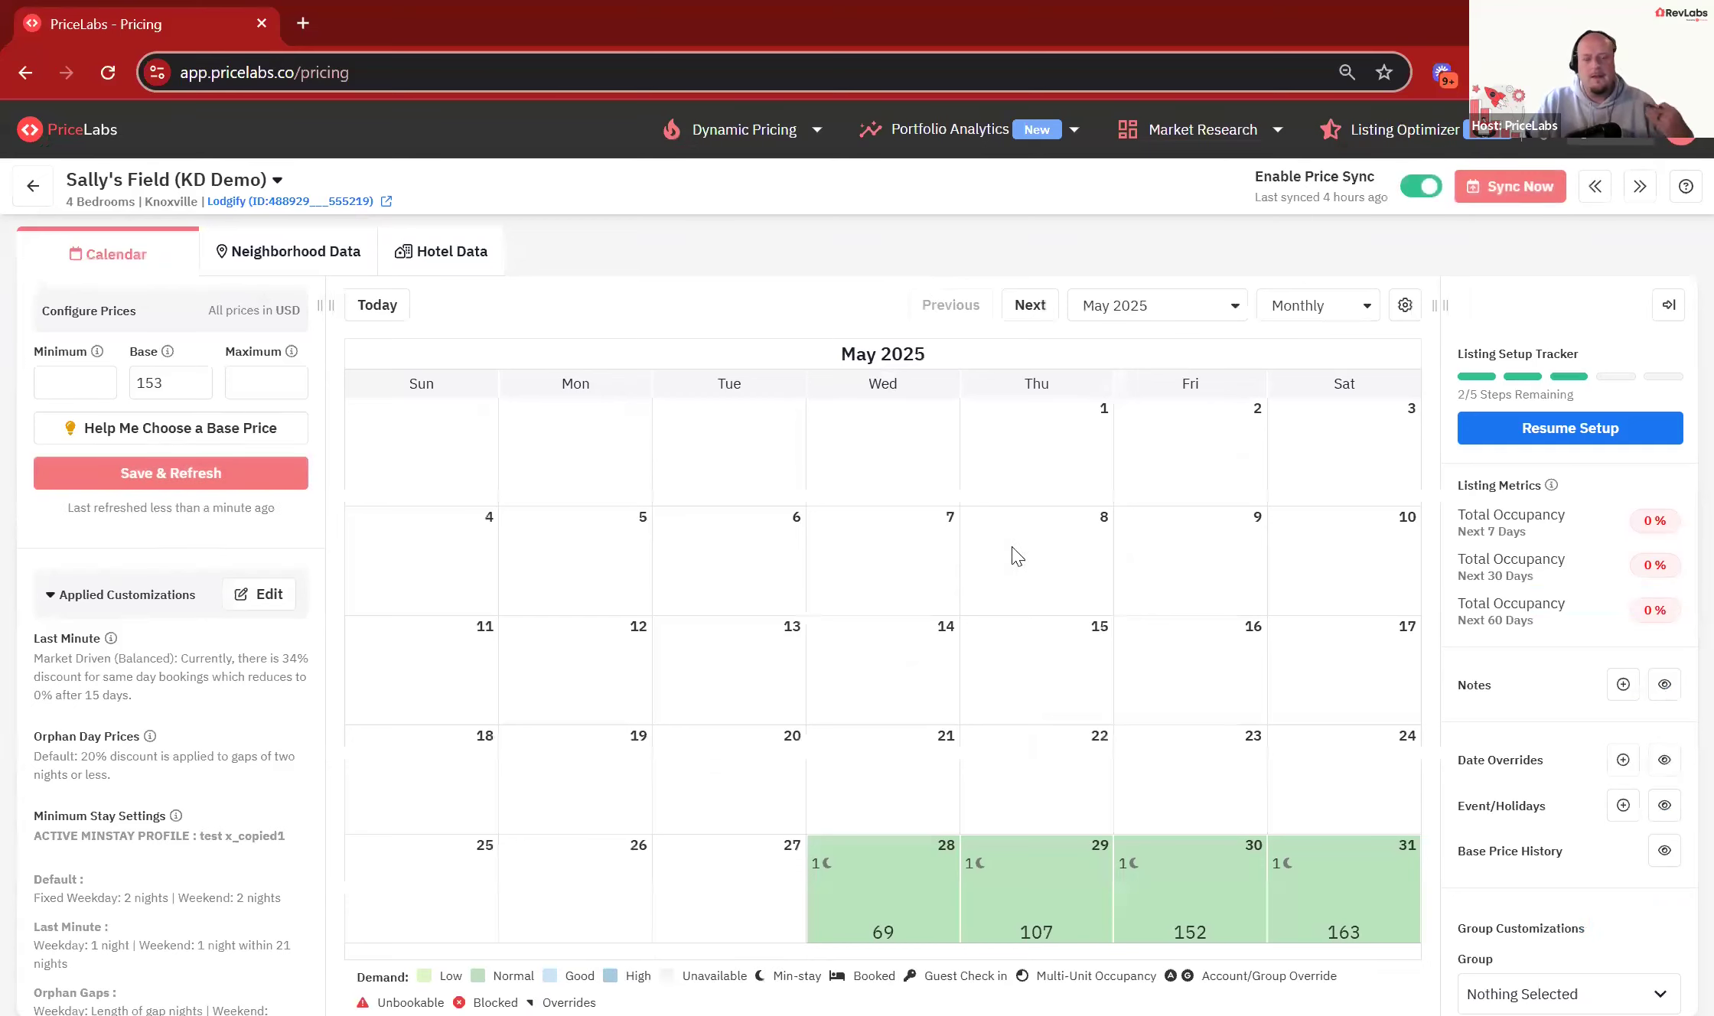
# Step: View the June 2025 prices for Sally's Field and recheck the recommendation in the base price helper
pyautogui.click(1027, 306)
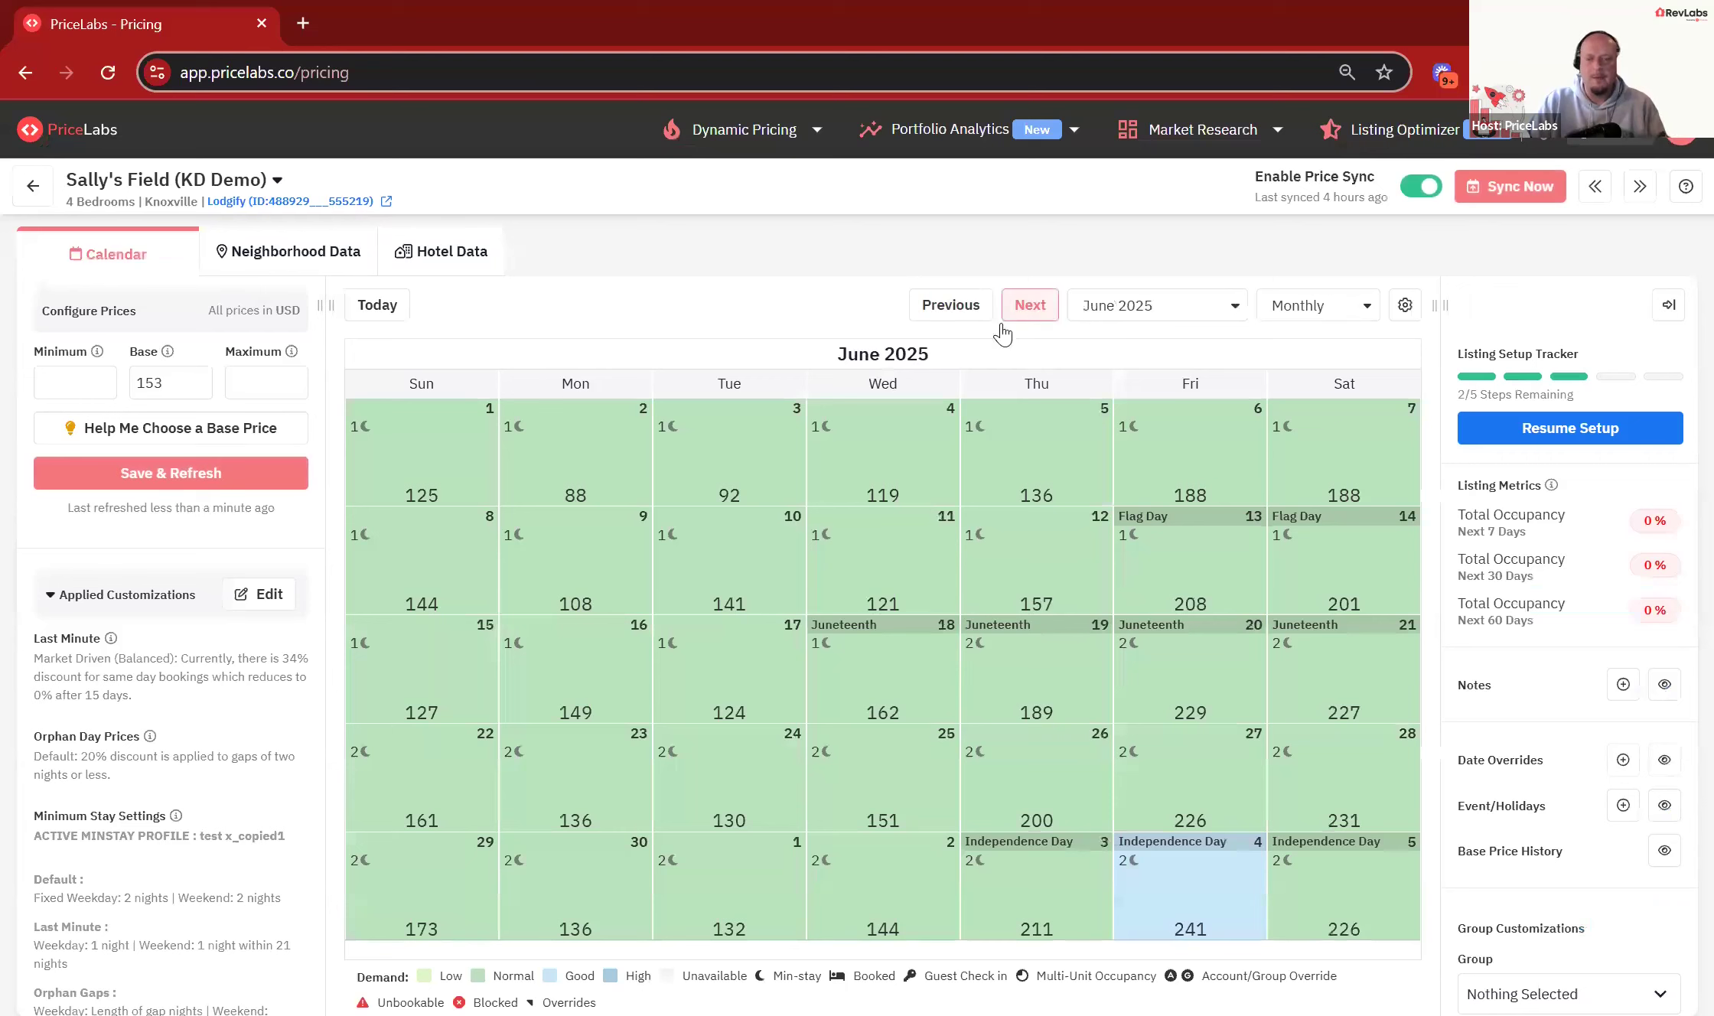
pyautogui.click(179, 441)
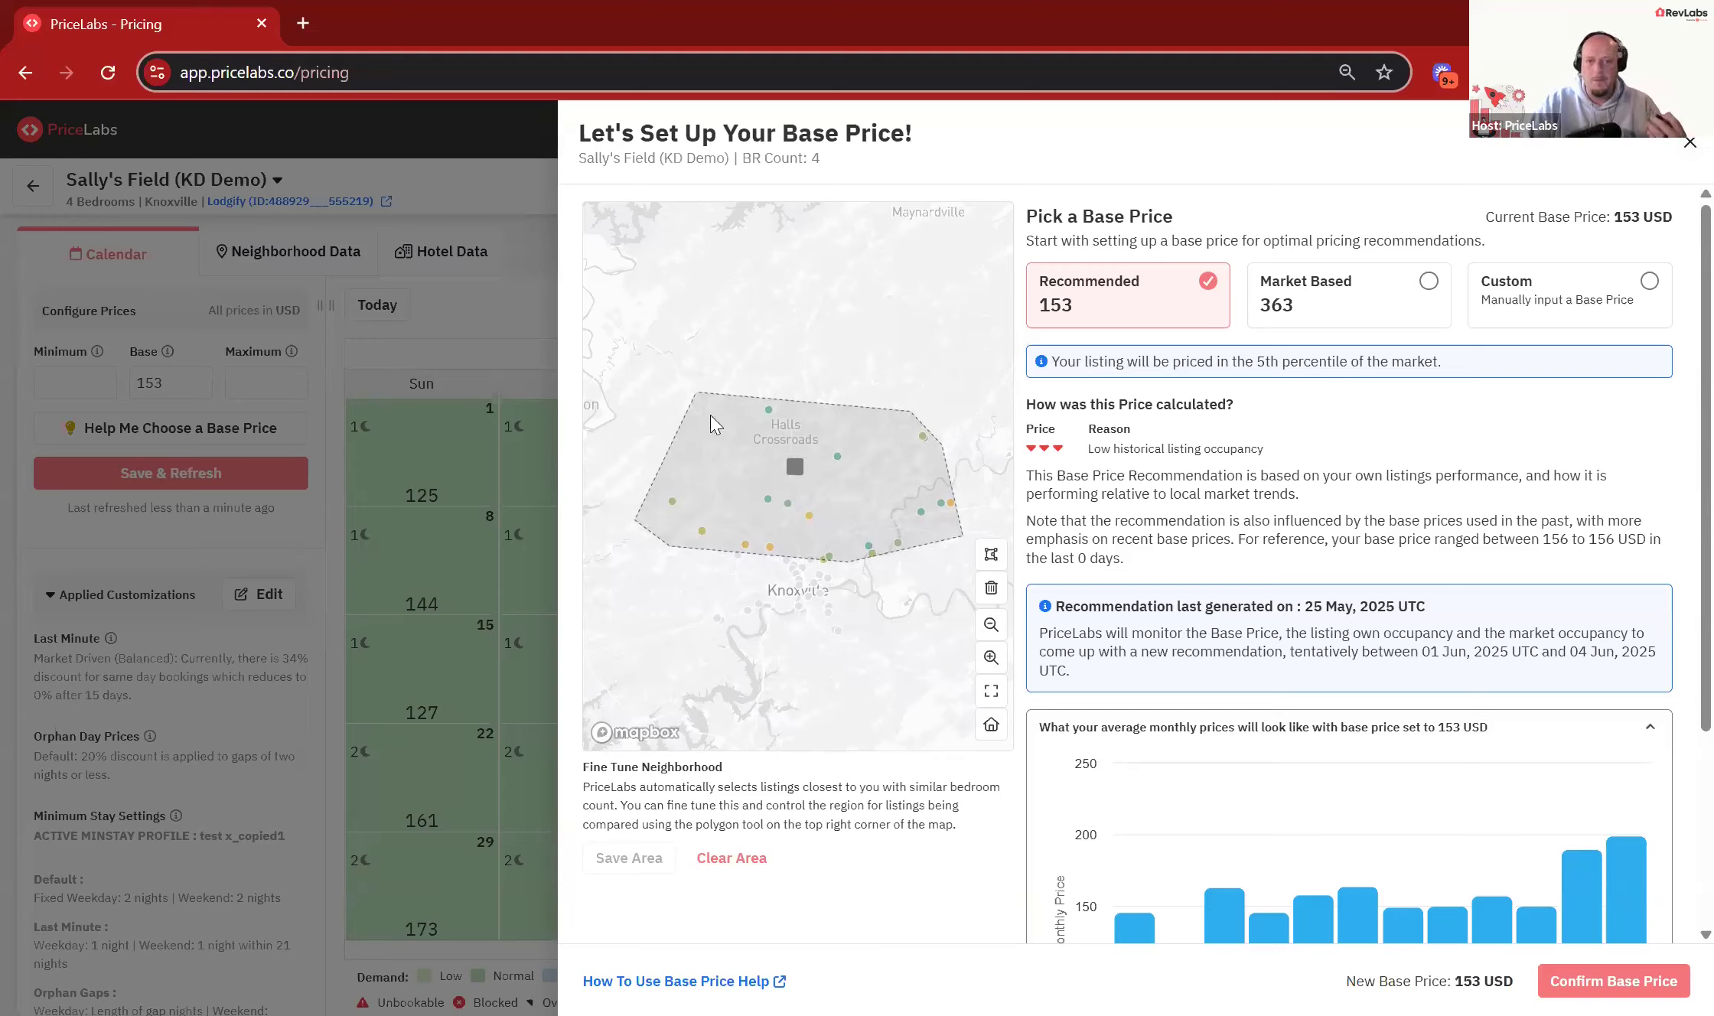
pyautogui.click(1689, 143)
# Step: Return the calendar to May 2025 and examine the price breakdowns for 30 May and 29 May
pyautogui.click(941, 303)
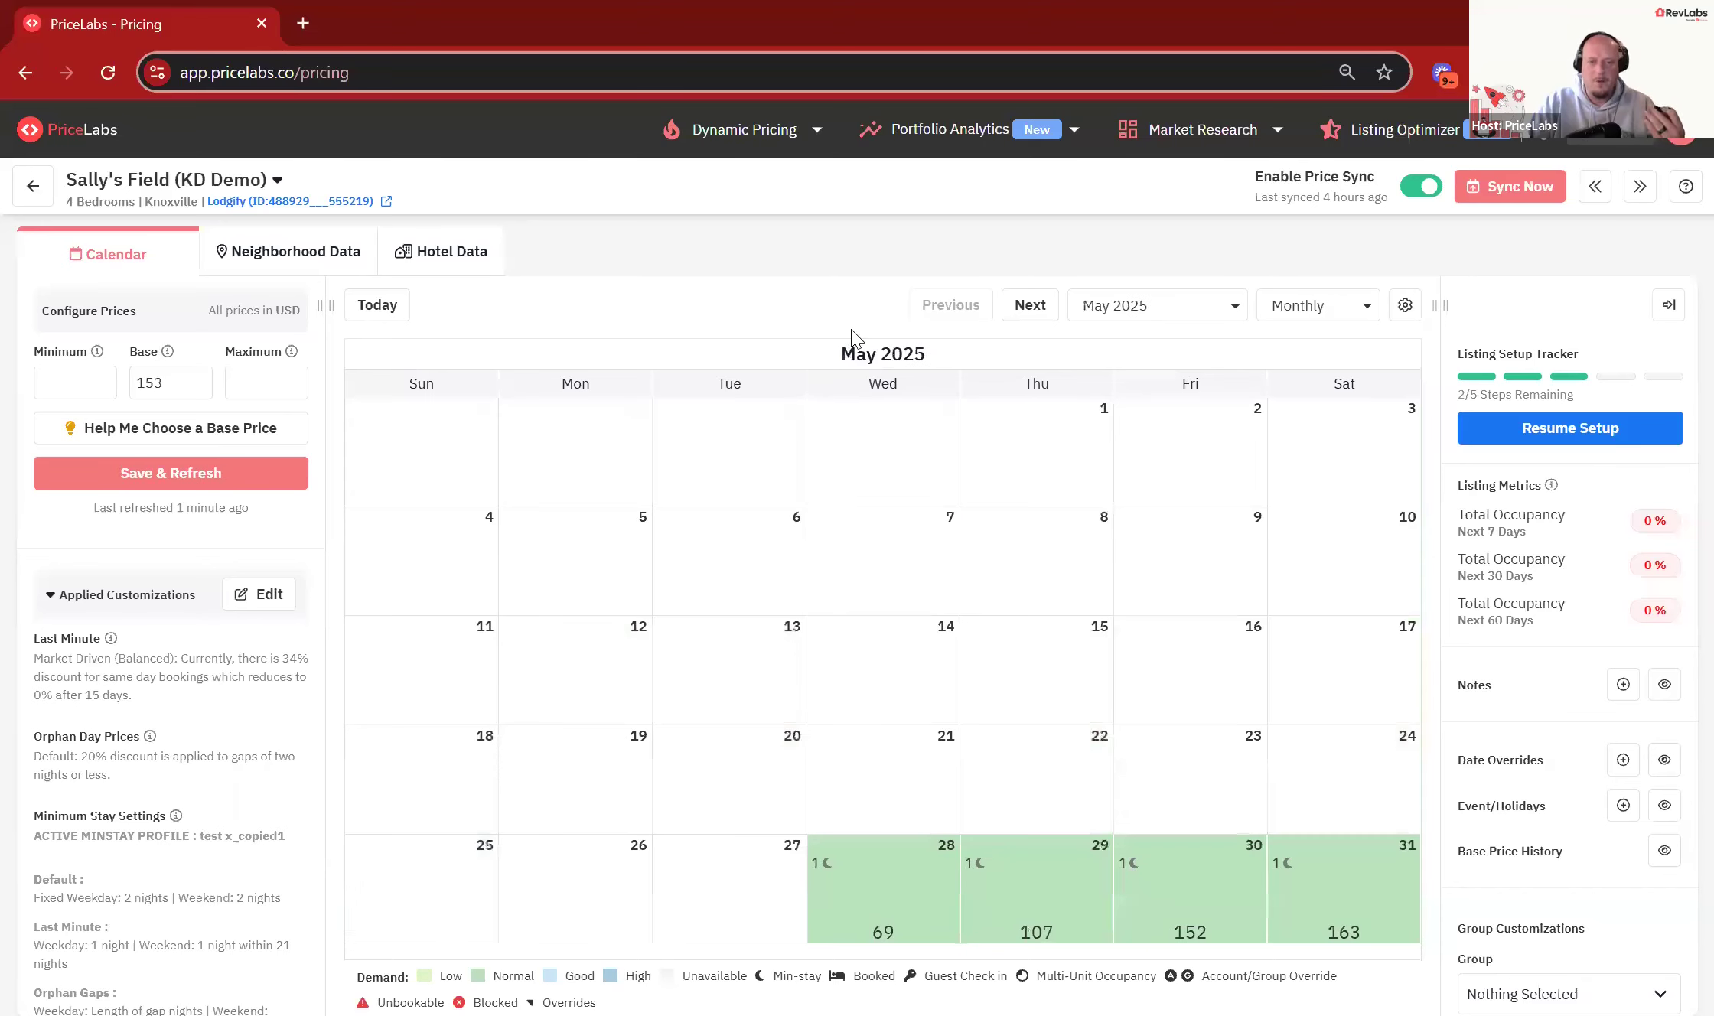
pyautogui.moveTo(1136, 864)
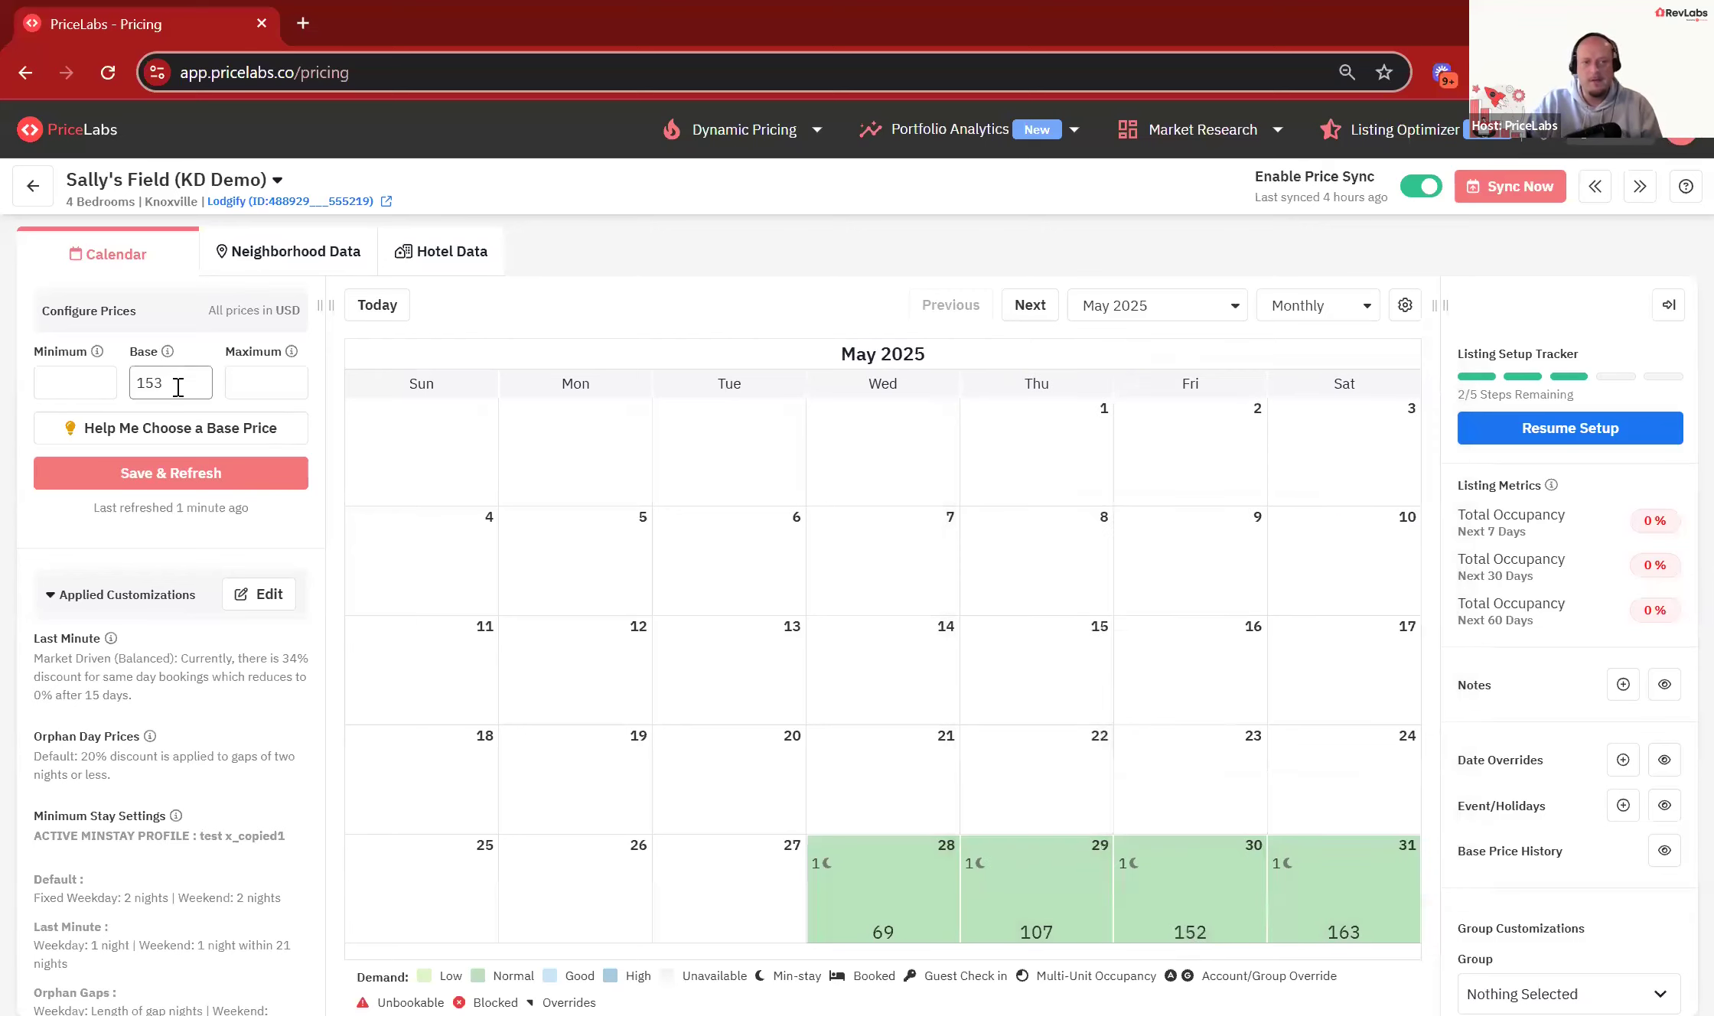
pyautogui.moveTo(1198, 942)
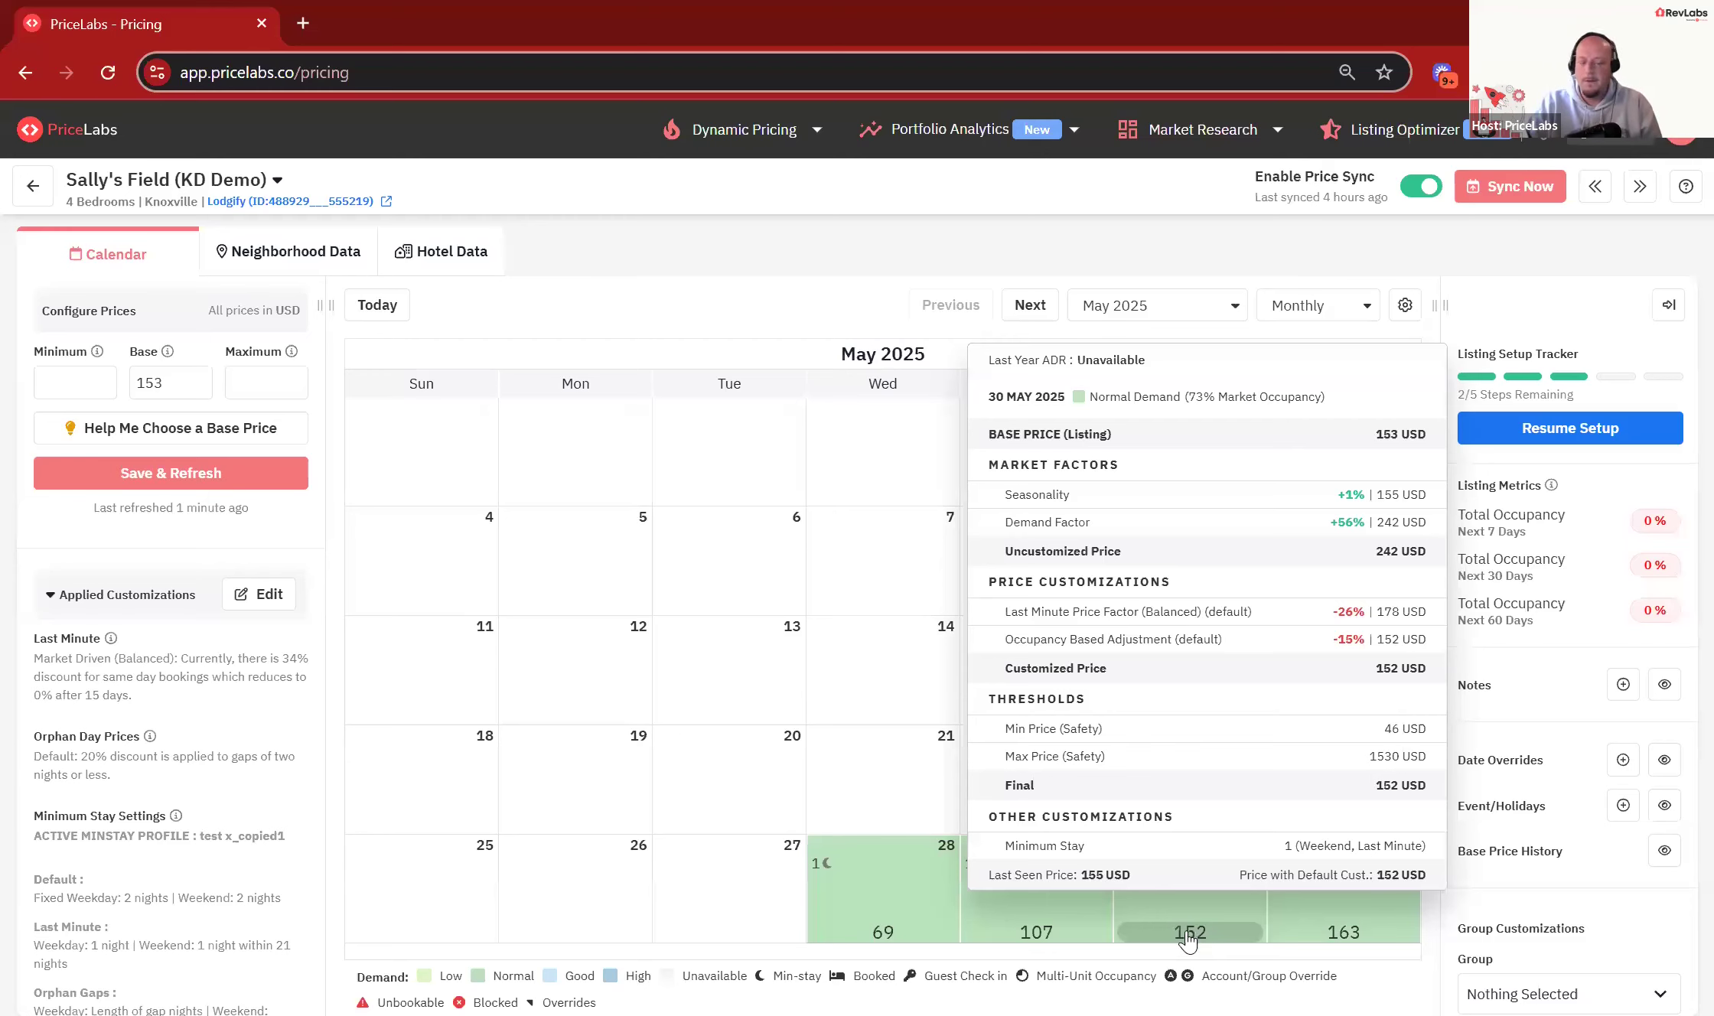
pyautogui.moveTo(1060, 941)
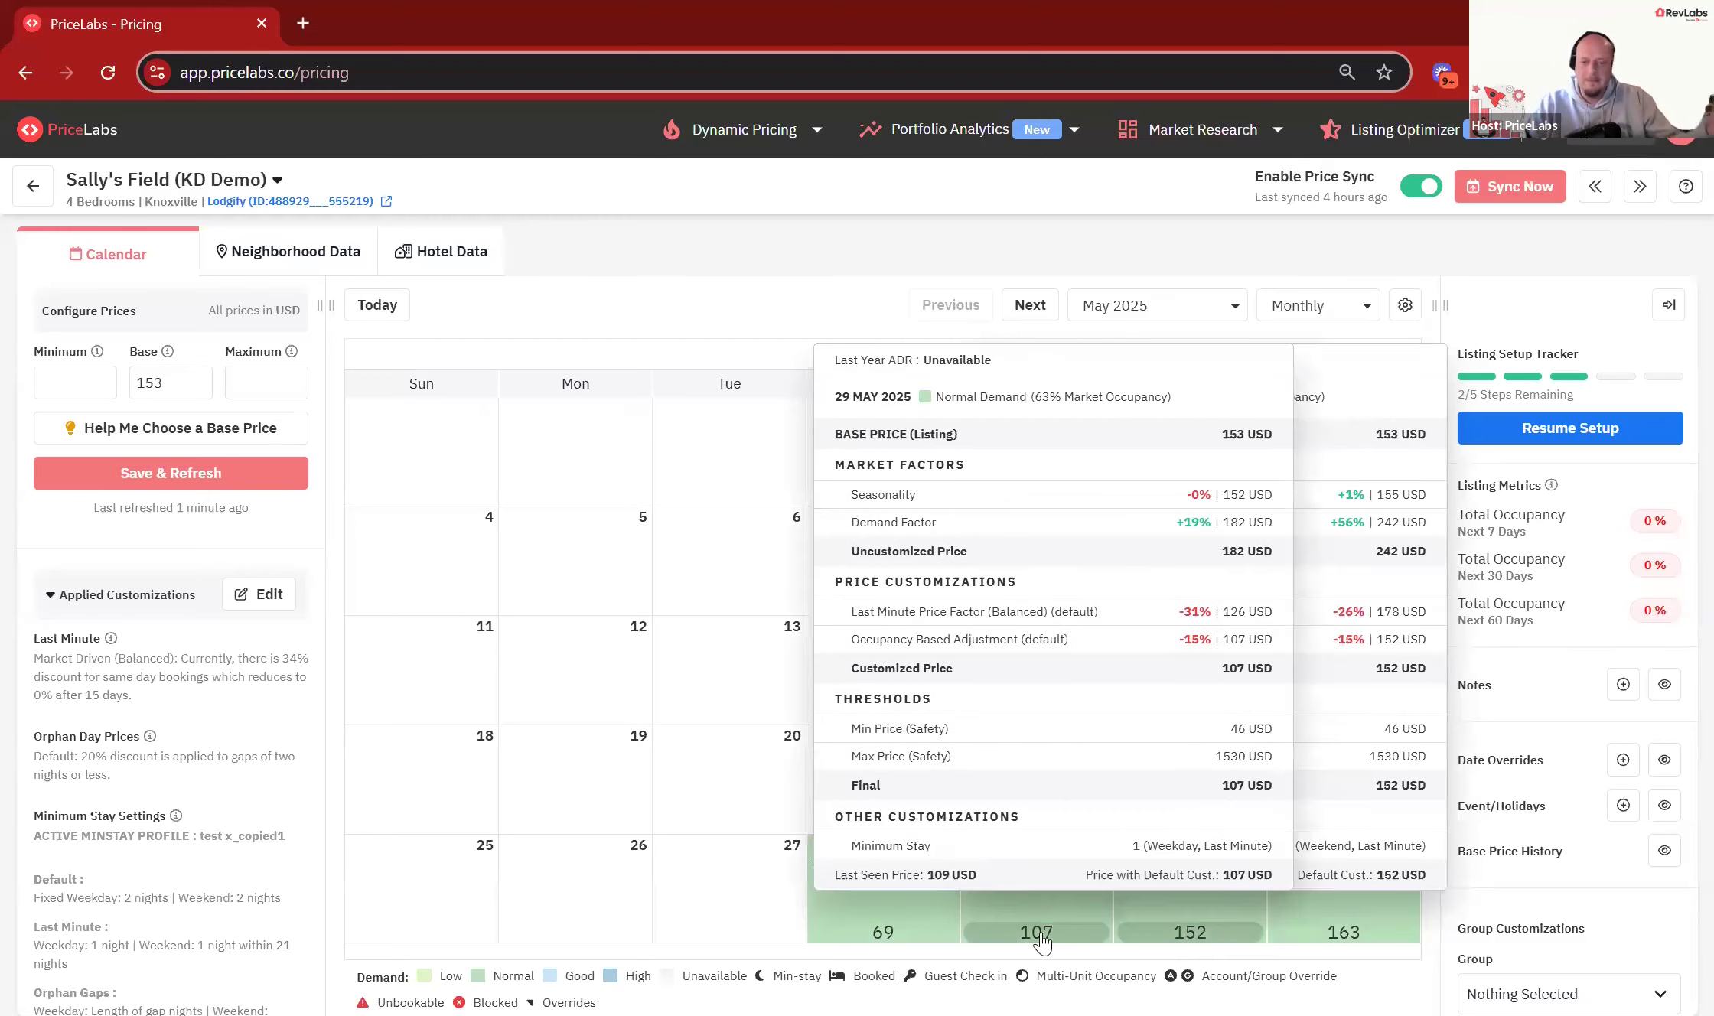
# Step: Advance the calendar to September 2025 and examine the price breakdown for 12 September
pyautogui.click(1025, 310)
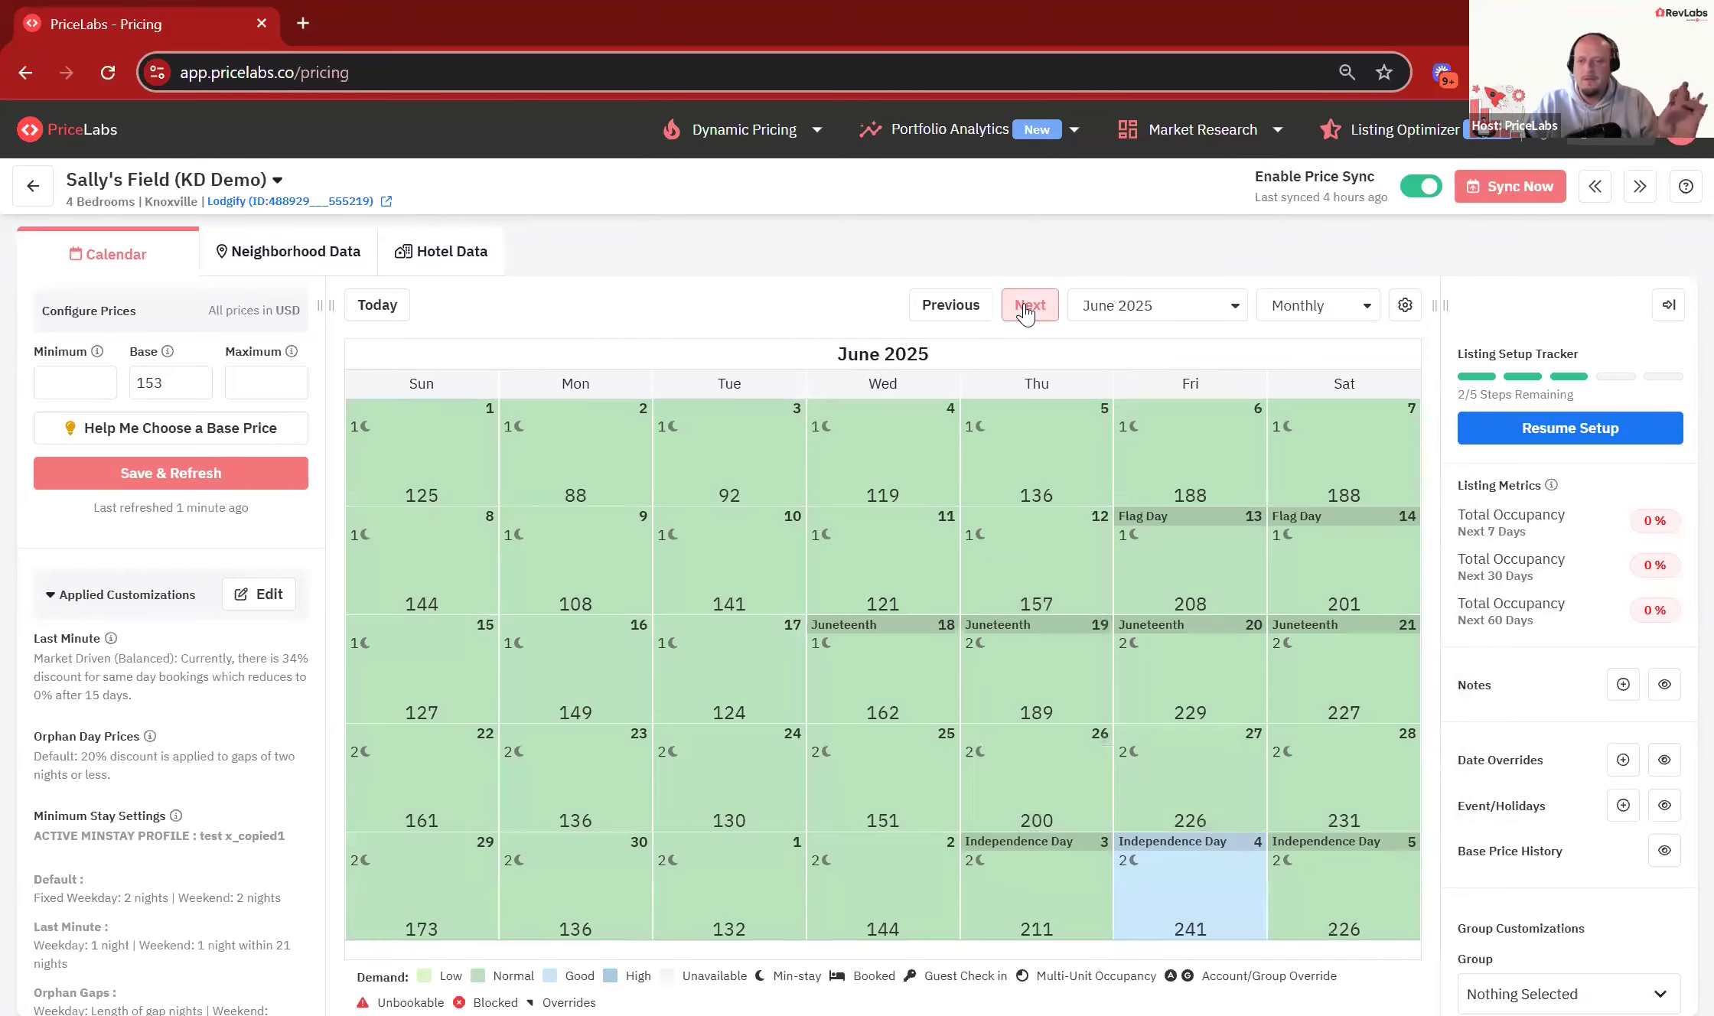
pyautogui.click(1025, 310)
pyautogui.click(1025, 303)
pyautogui.click(1028, 309)
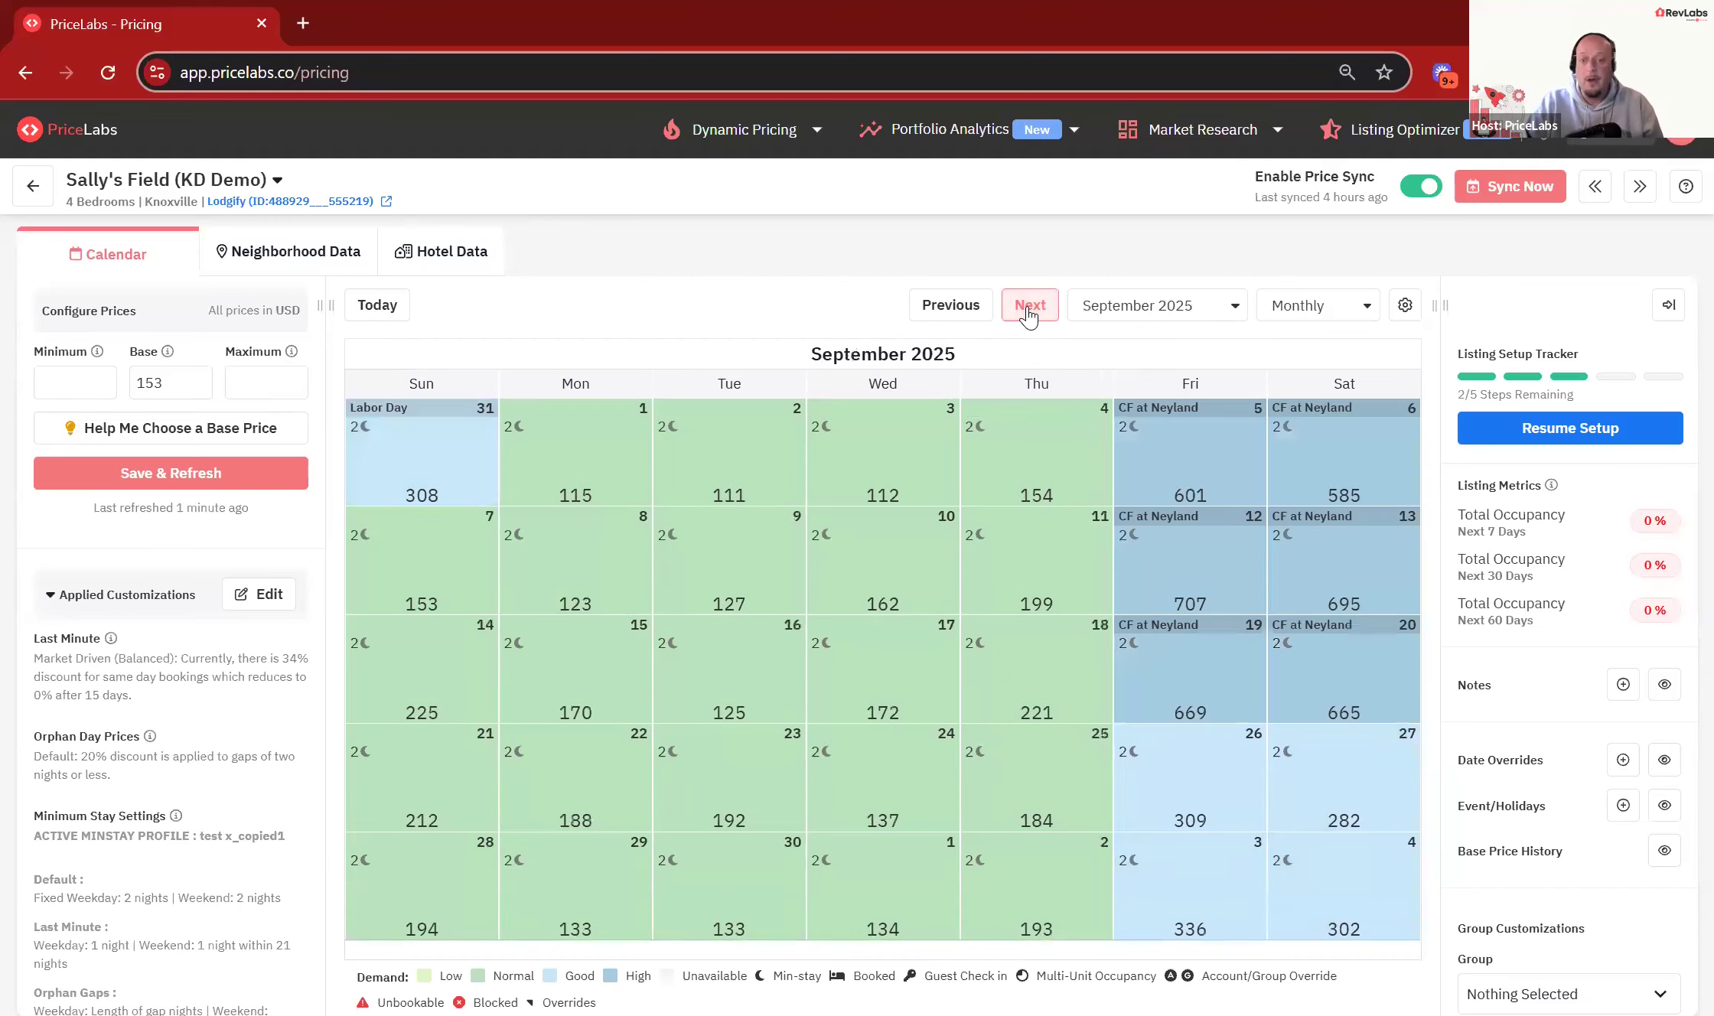
pyautogui.moveTo(1201, 605)
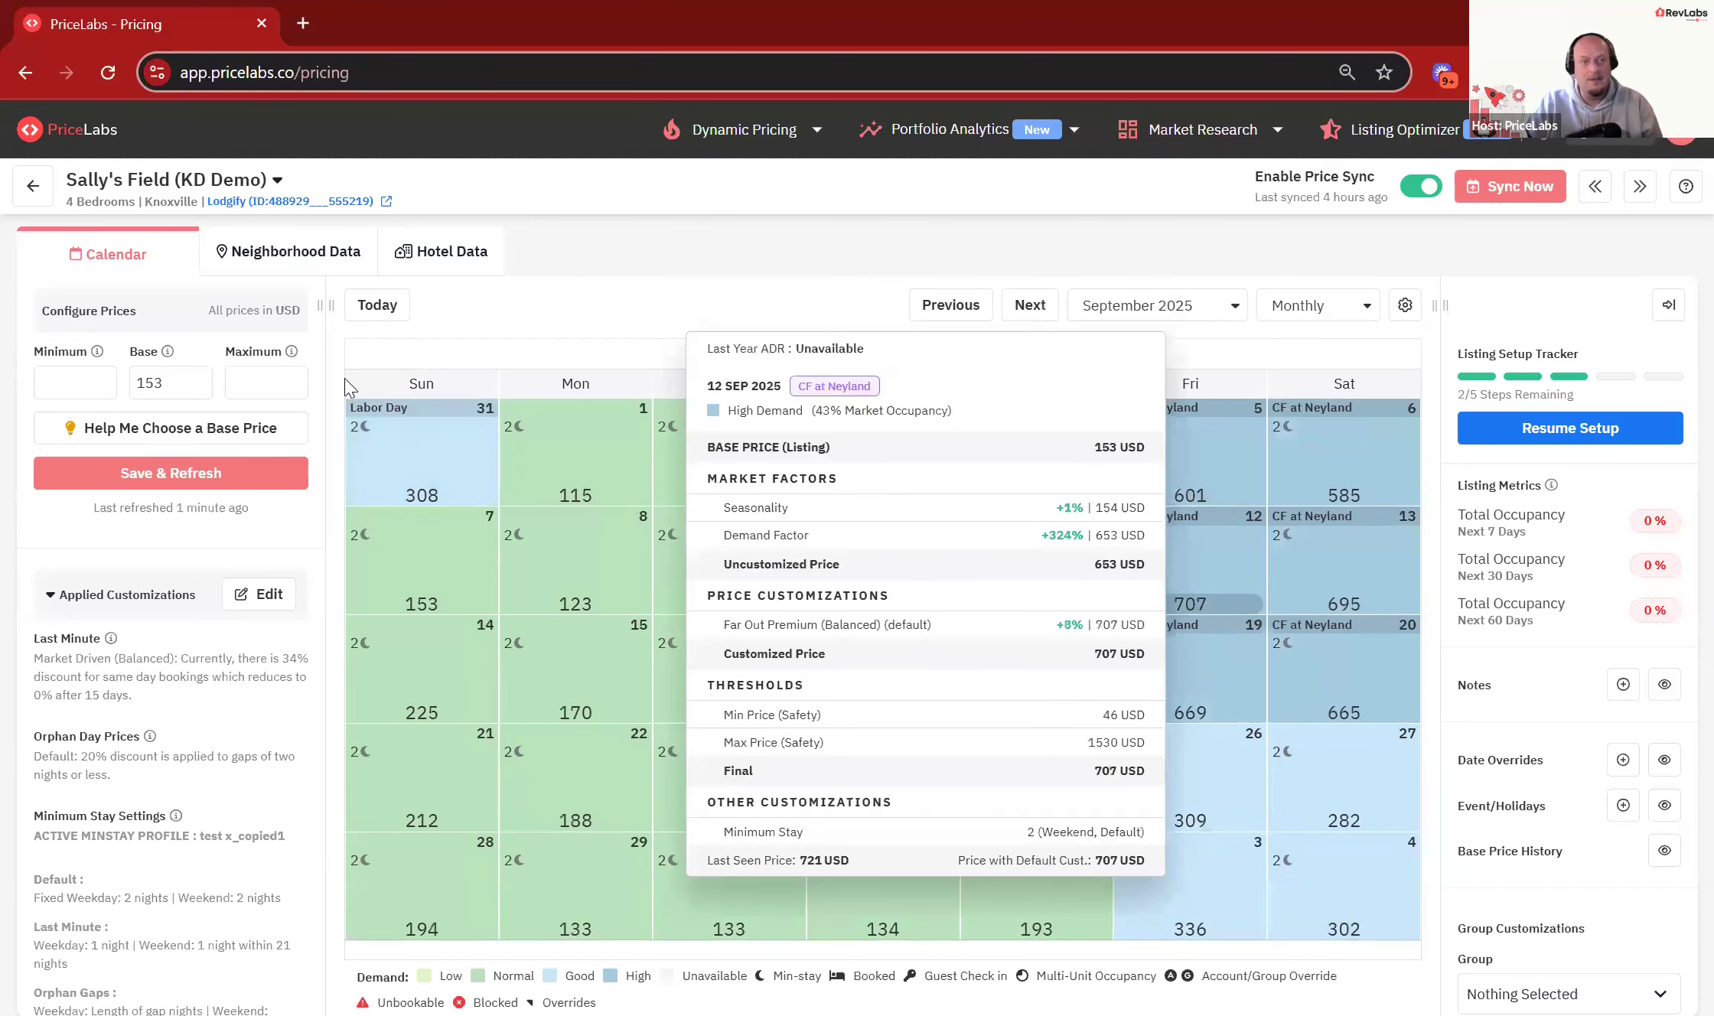